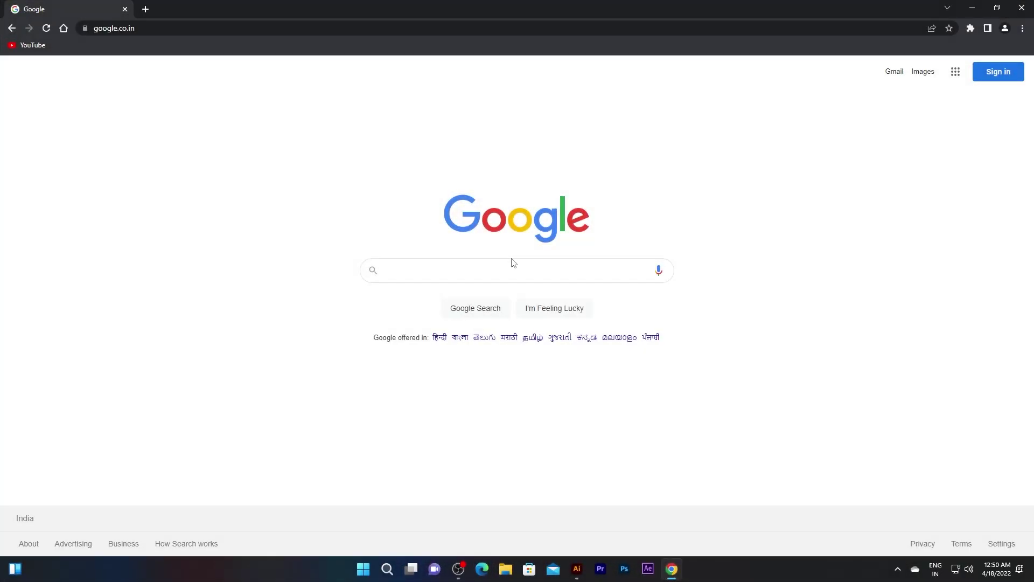
- Search Google for 'Similar PNG'
click(508, 268)
text(Sim)
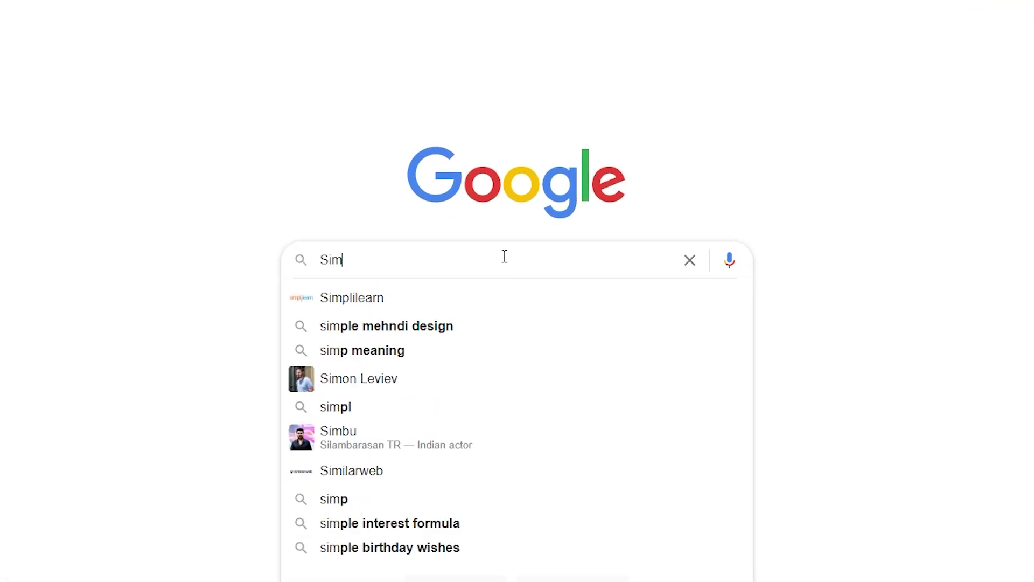
text(ilar PNG)
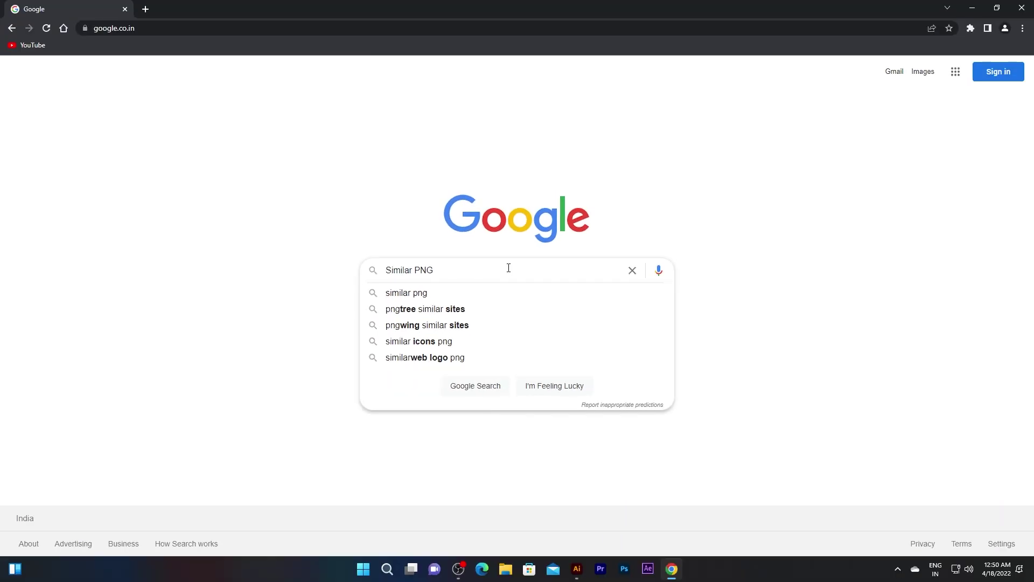
key(Return)
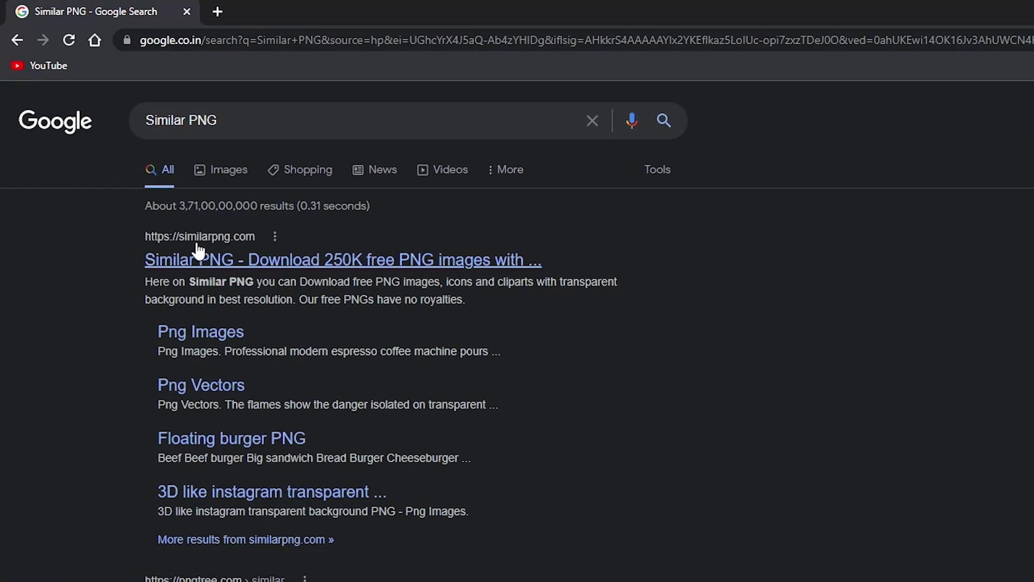
- Open similarpng.com from the results and check its resource type and sorting search options
click(224, 261)
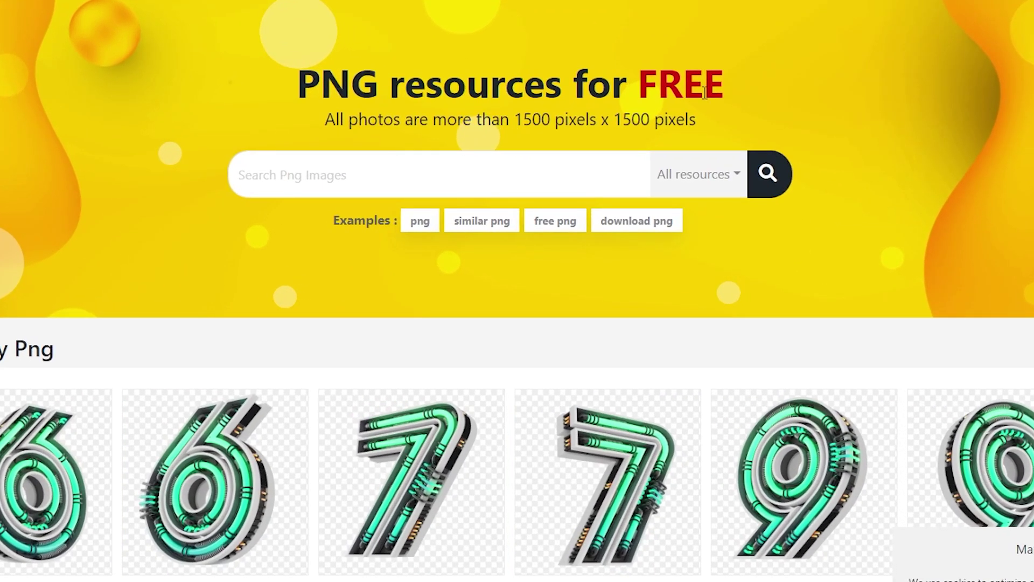
click(479, 185)
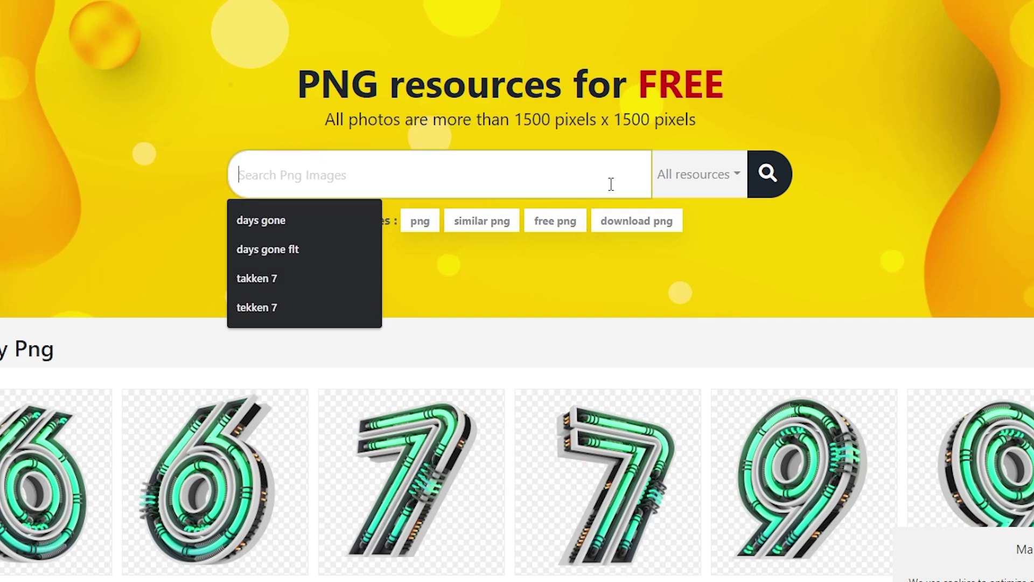
click(694, 185)
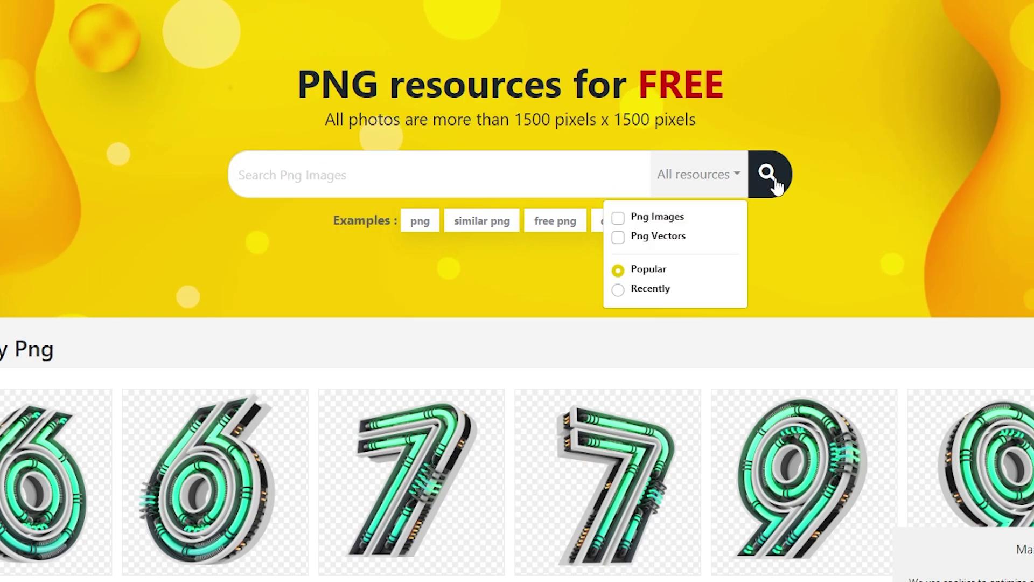
click(357, 248)
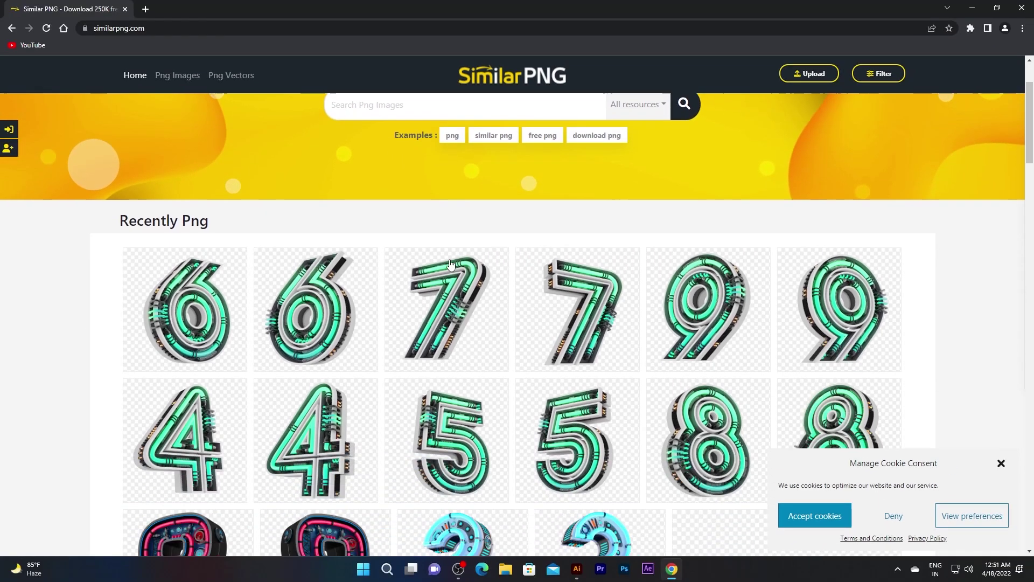
- Dismiss the cookie notice and scroll down through the Popular Png and Png Images galleries
scroll(164, 186, down, 1)
scroll(324, 248, down, 2)
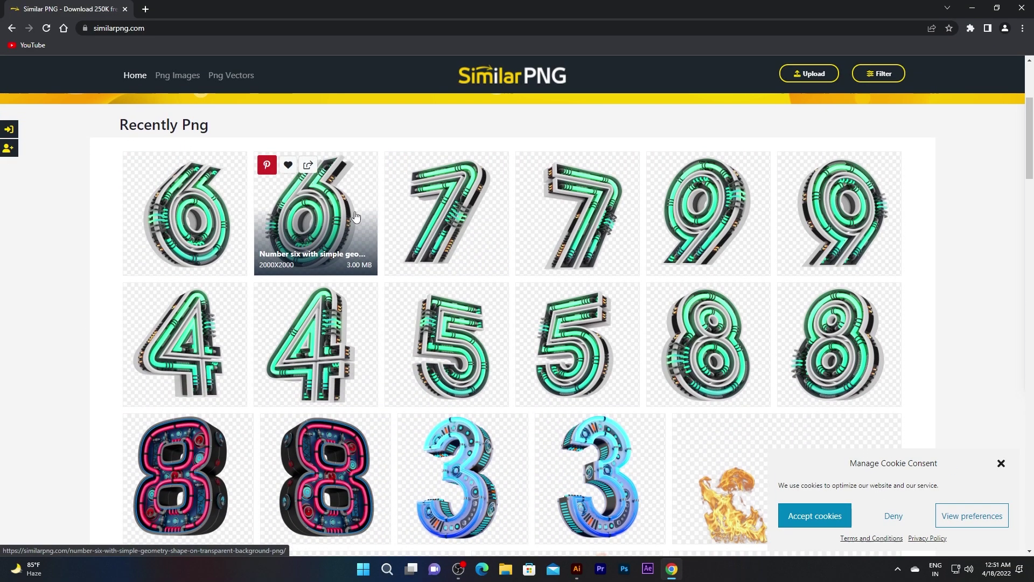
scroll(455, 329, down, 4)
scroll(457, 331, down, 2)
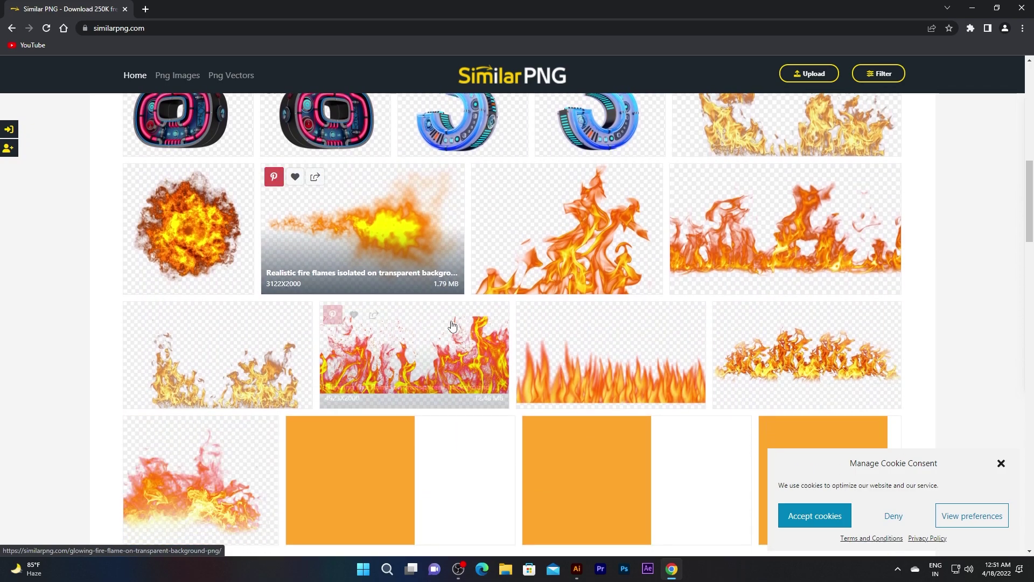
scroll(512, 372, down, 1)
scroll(539, 393, down, 4)
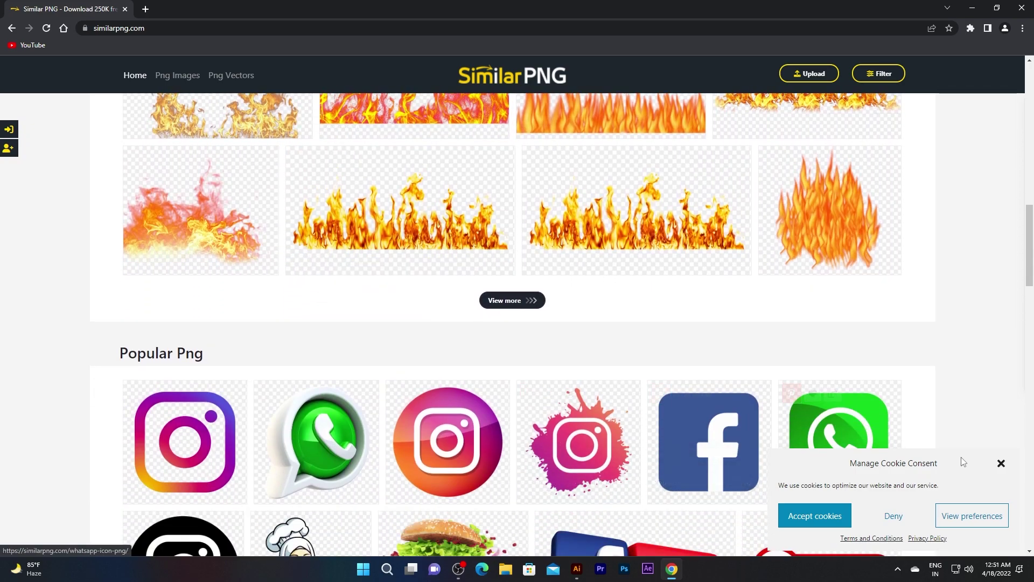
click(1001, 464)
scroll(584, 363, down, 4)
scroll(510, 197, up, 2)
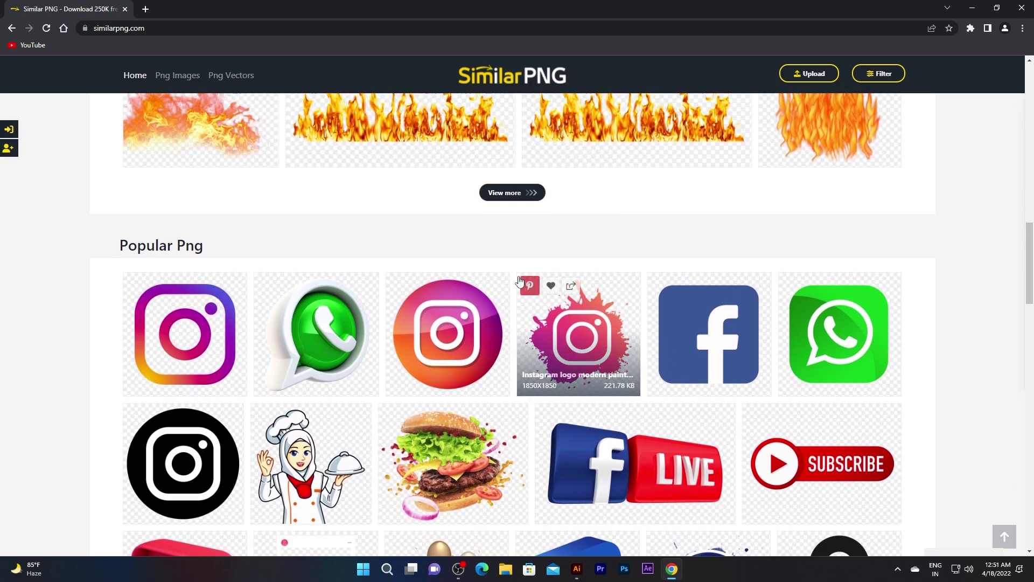
scroll(494, 220, down, 1)
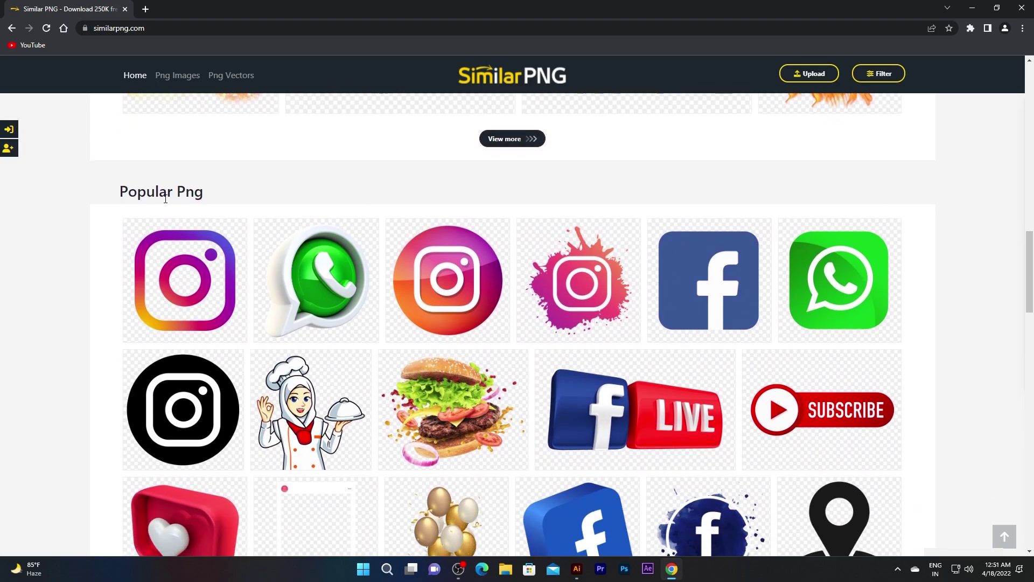
scroll(324, 199, down, 2)
scroll(404, 296, down, 2)
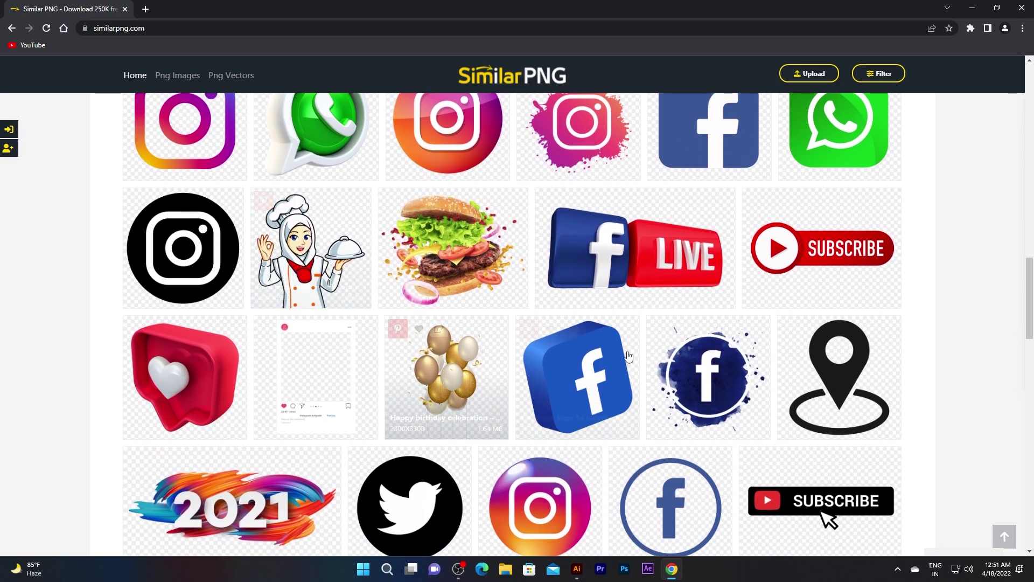
scroll(496, 402, down, 2)
scroll(496, 403, down, 3)
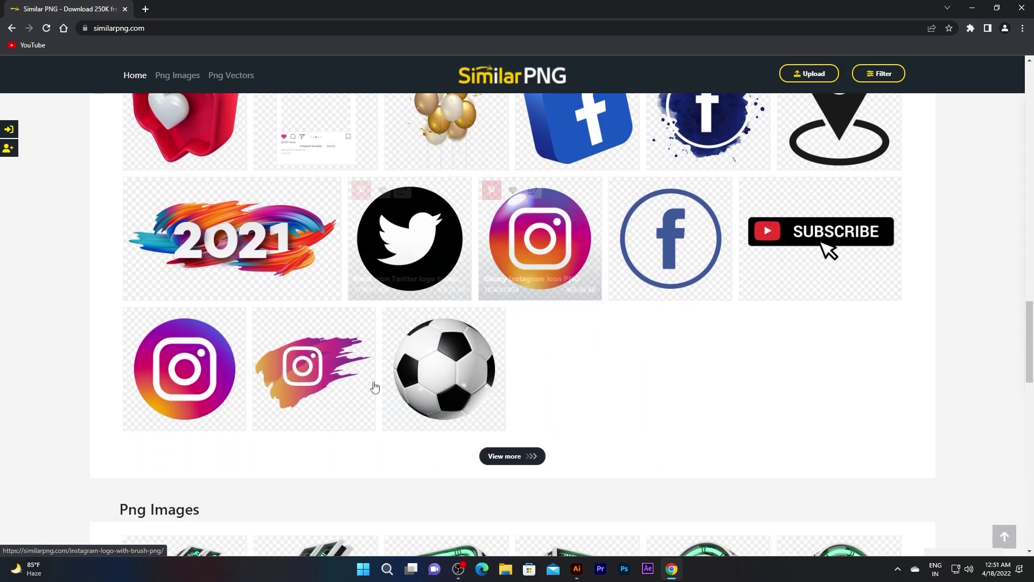
scroll(512, 390, down, 5)
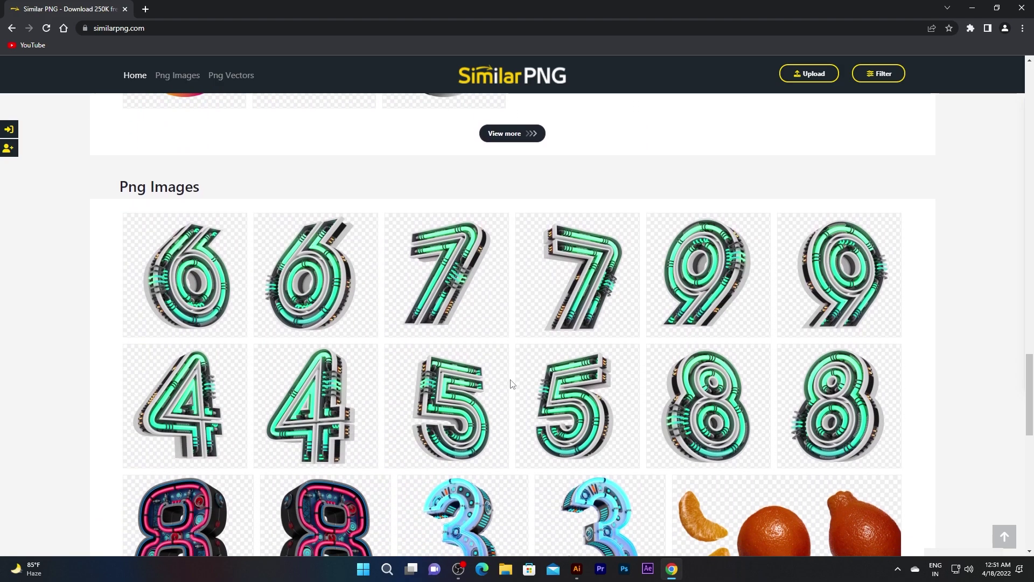
scroll(427, 223, down, 4)
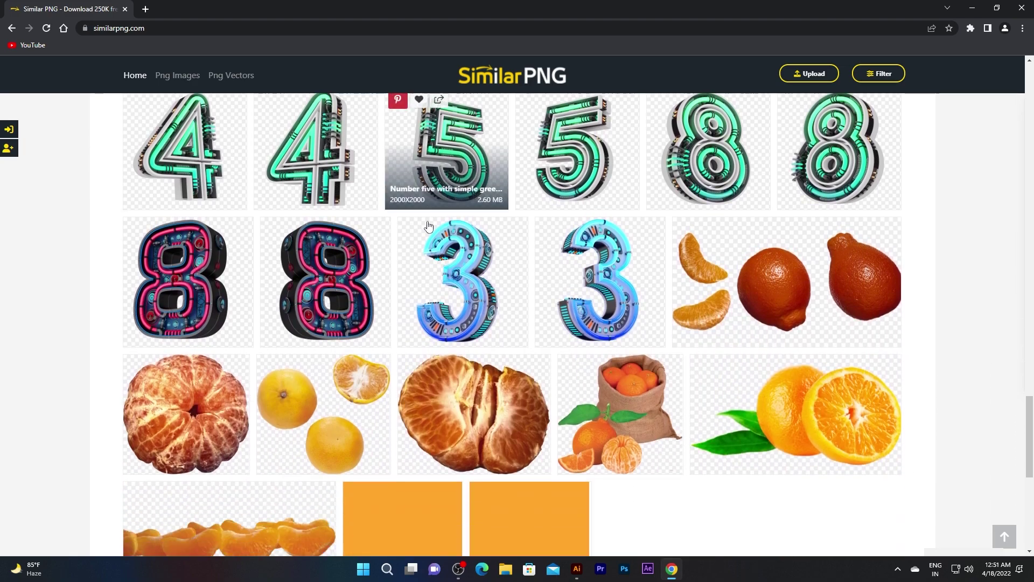
scroll(431, 270, down, 3)
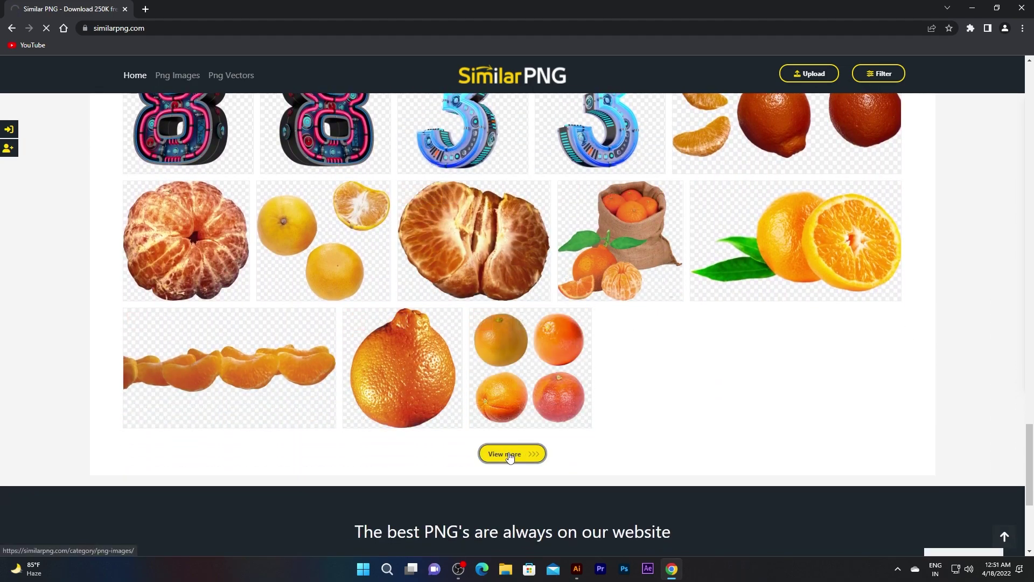
- Scroll through page 2 of the Png Images listing
scroll(510, 456, down, 2)
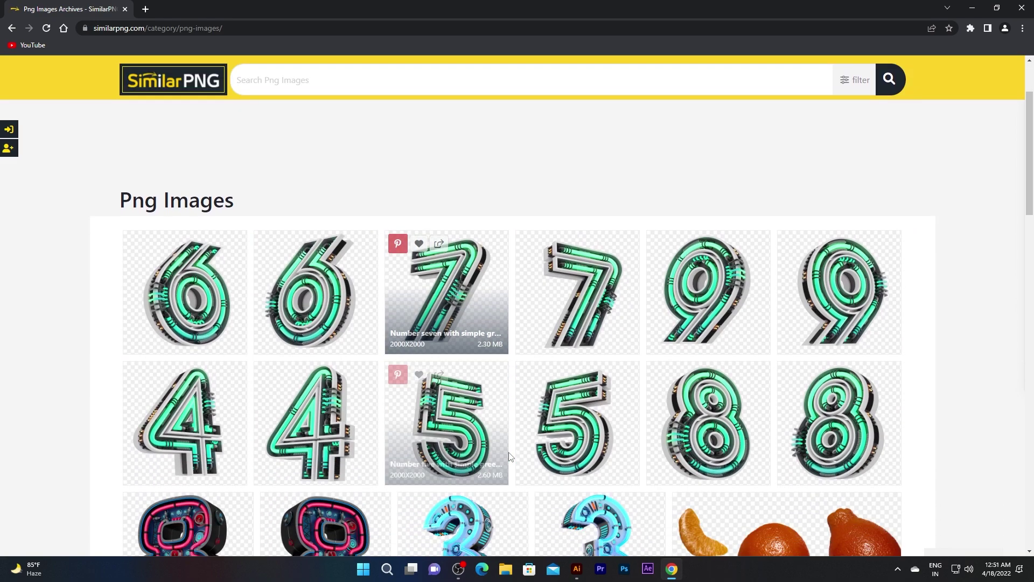
scroll(538, 436, down, 3)
scroll(593, 404, down, 5)
scroll(631, 384, down, 2)
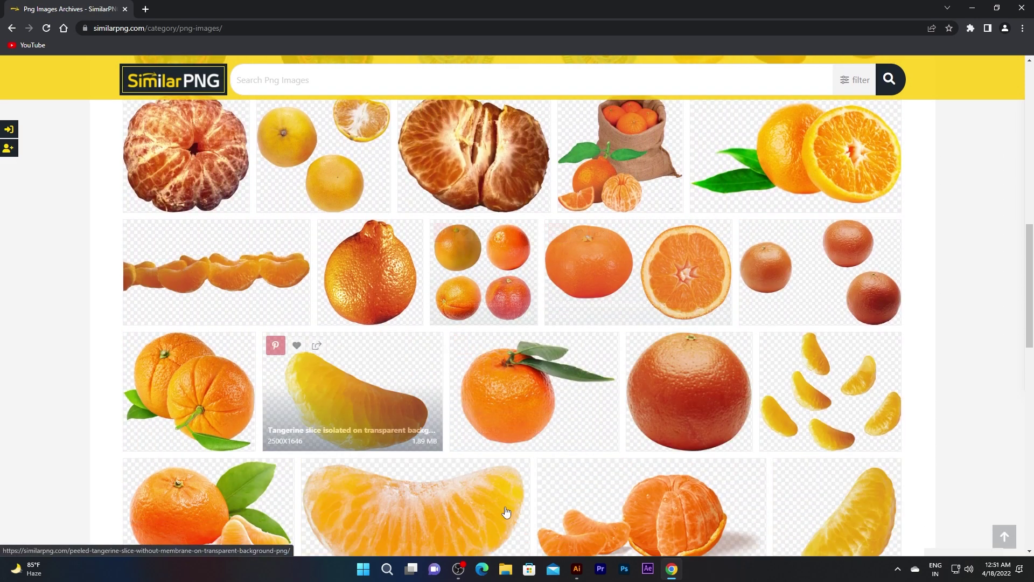
scroll(556, 372, down, 5)
scroll(555, 372, down, 4)
scroll(555, 370, down, 2)
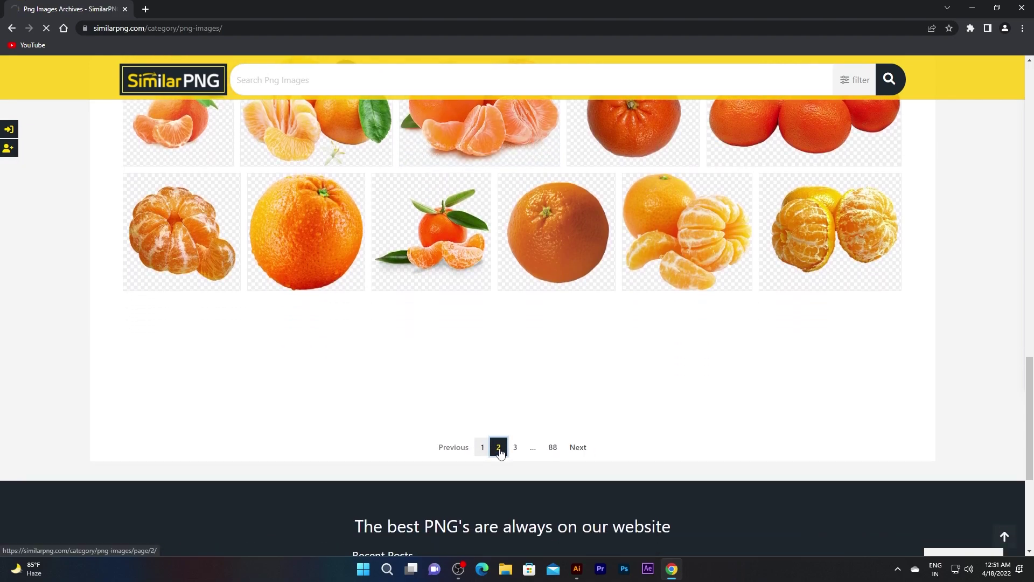
scroll(481, 317, down, 4)
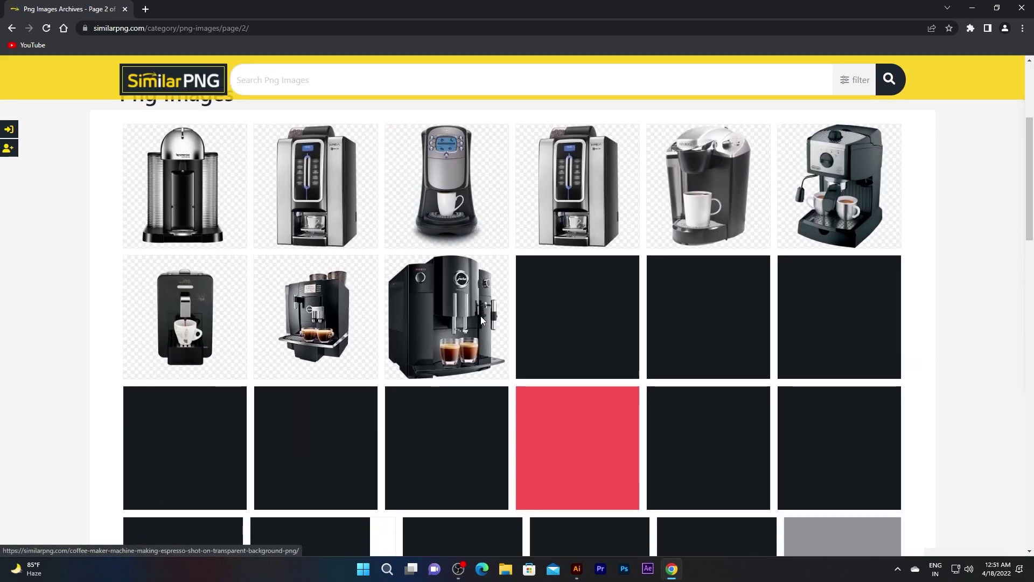
scroll(501, 350, down, 5)
scroll(518, 379, down, 2)
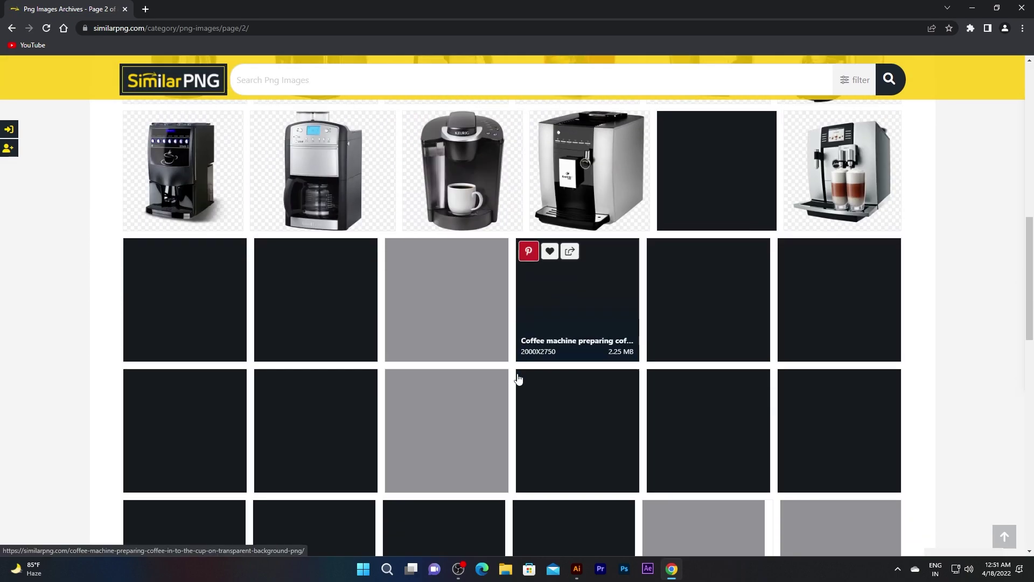
scroll(518, 379, down, 3)
scroll(518, 379, down, 3)
scroll(519, 379, down, 1)
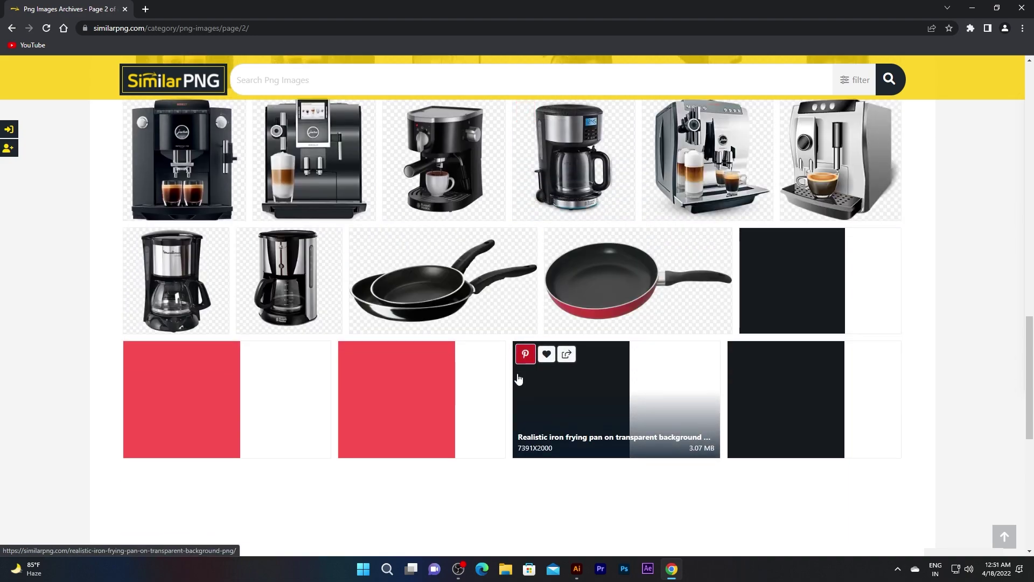
scroll(518, 379, down, 3)
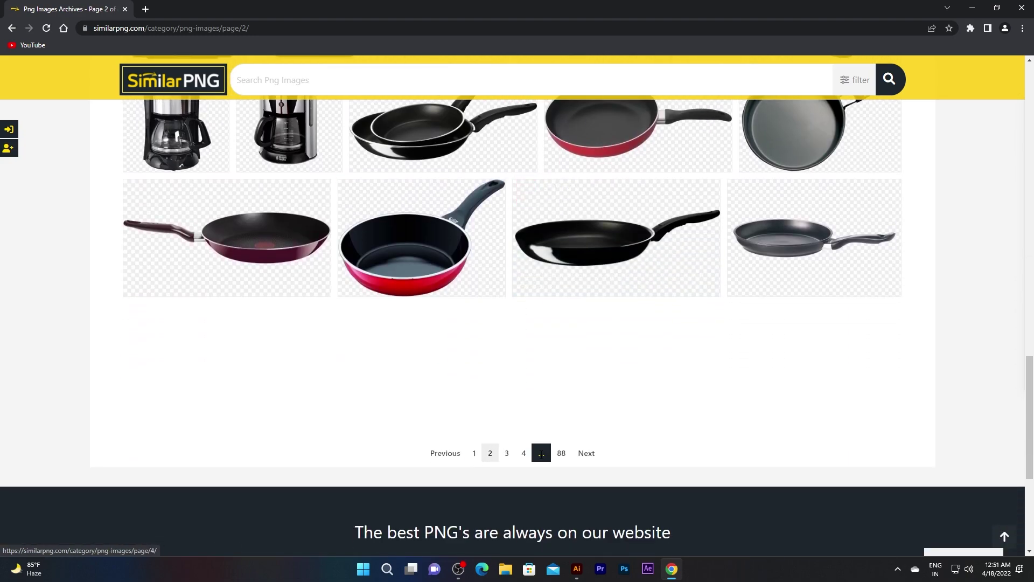
- Go back twice to the SimilarPNG home page, via the first Png Images page
click(9, 31)
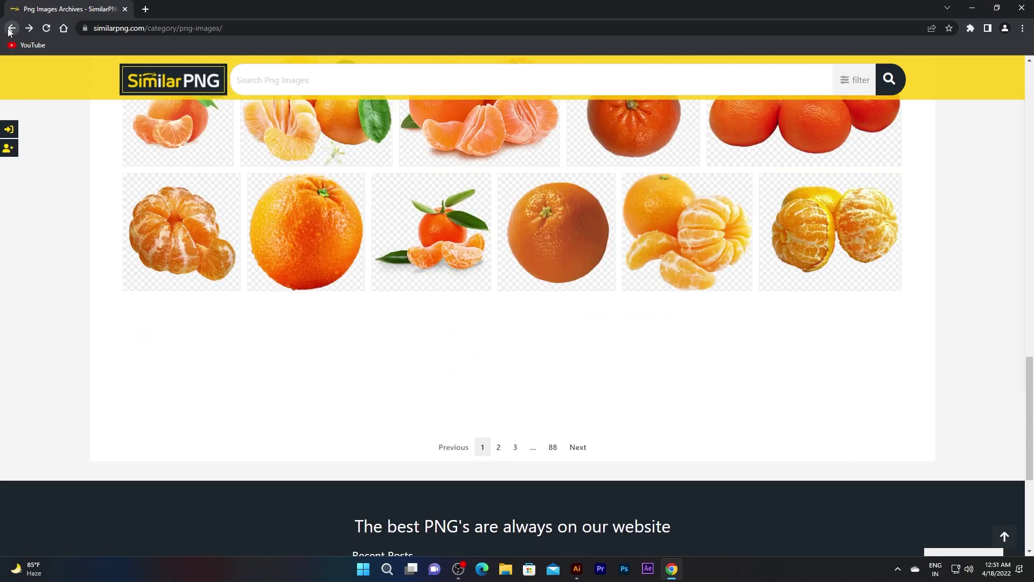
scroll(470, 300, up, 5)
scroll(472, 303, up, 5)
scroll(474, 307, up, 5)
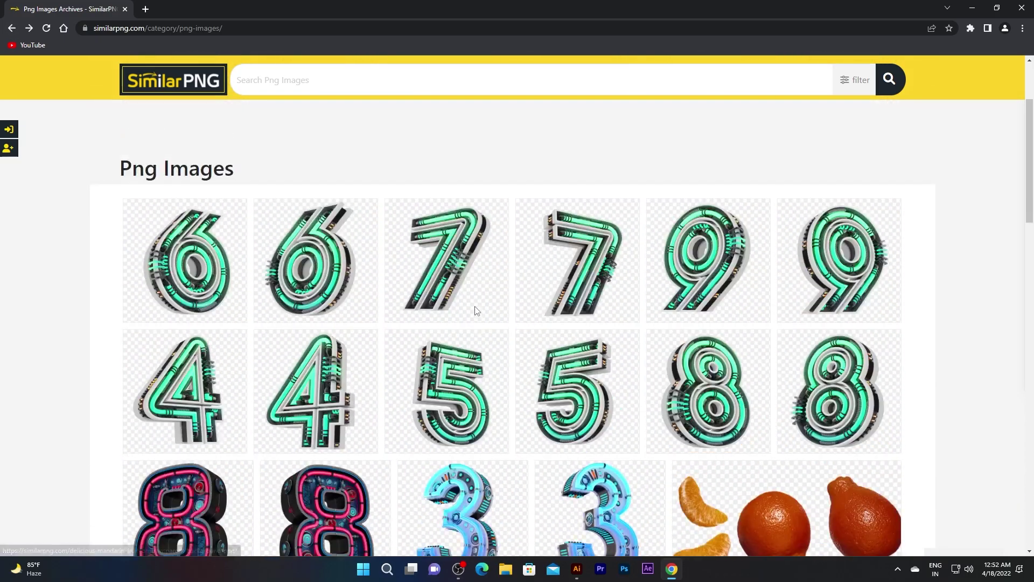
click(10, 30)
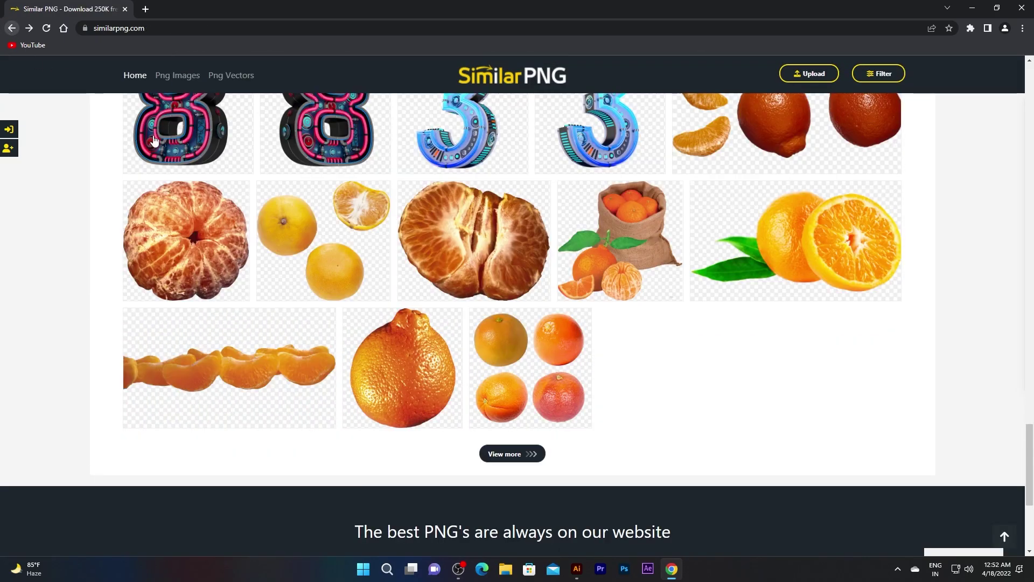
scroll(339, 215, up, 3)
scroll(340, 215, up, 5)
scroll(343, 218, up, 2)
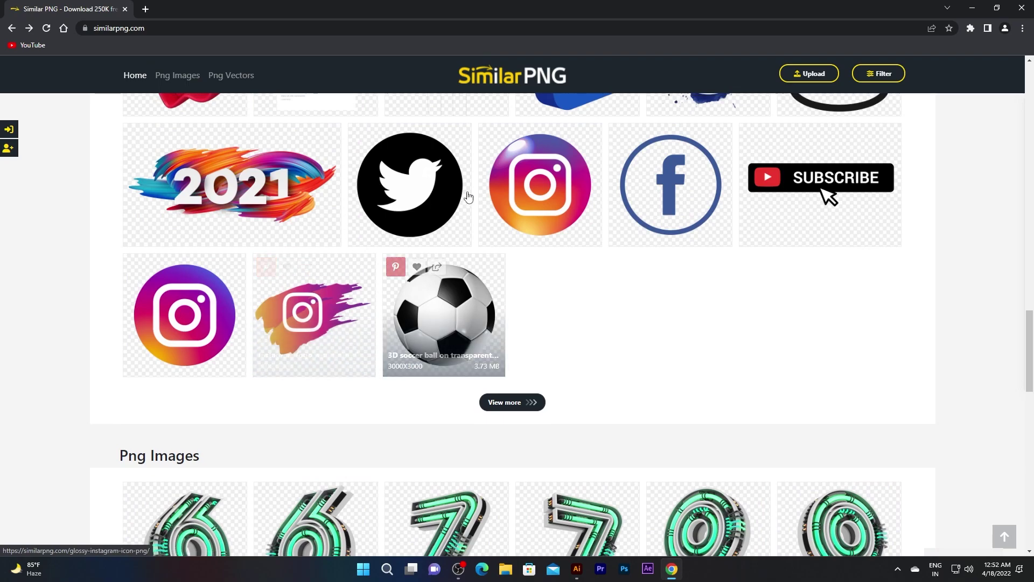
scroll(614, 296, up, 3)
scroll(570, 332, down, 5)
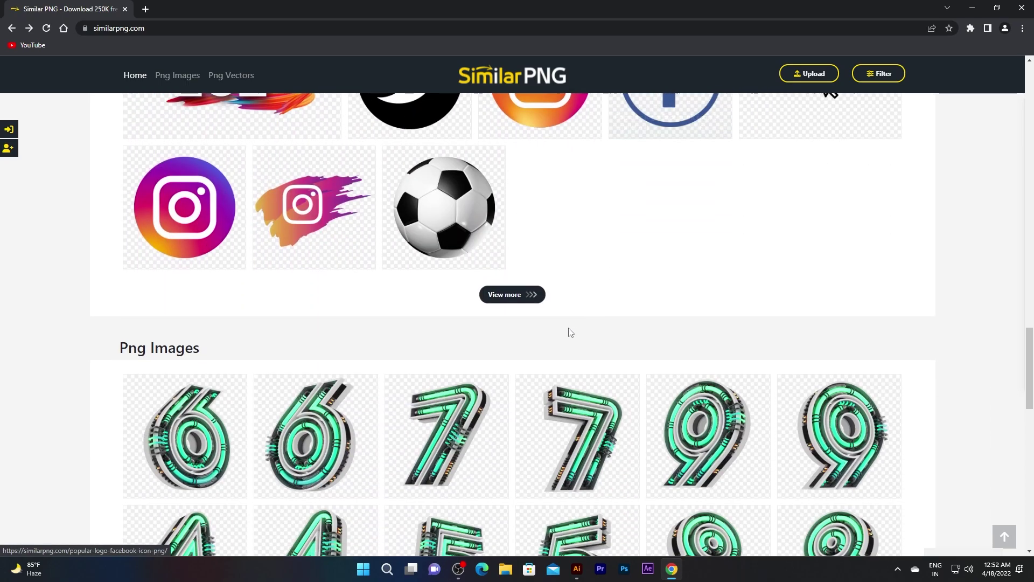
- Open the full Popular Png listing and scroll through it to find the floating burger
click(512, 296)
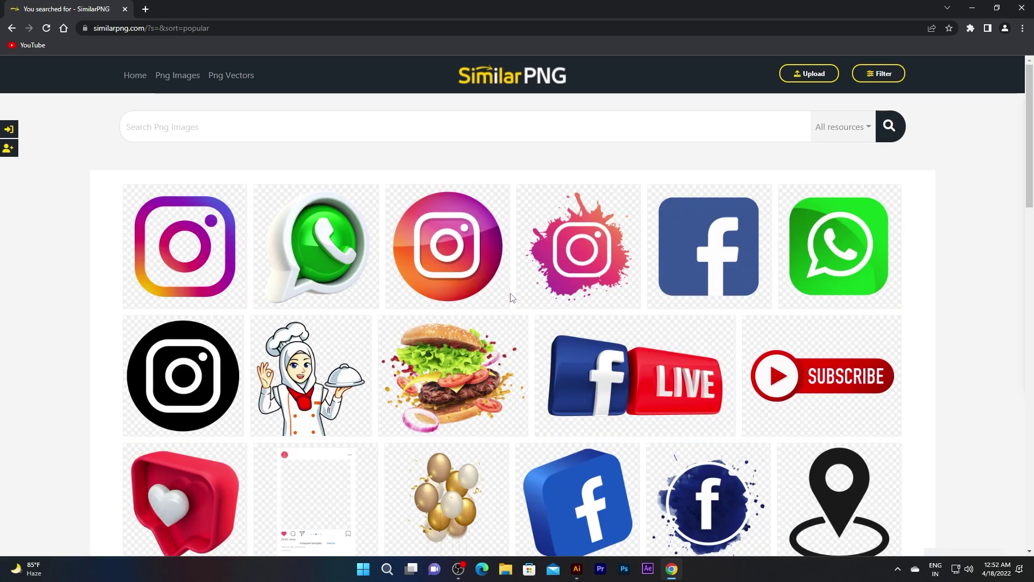
scroll(478, 410, down, 4)
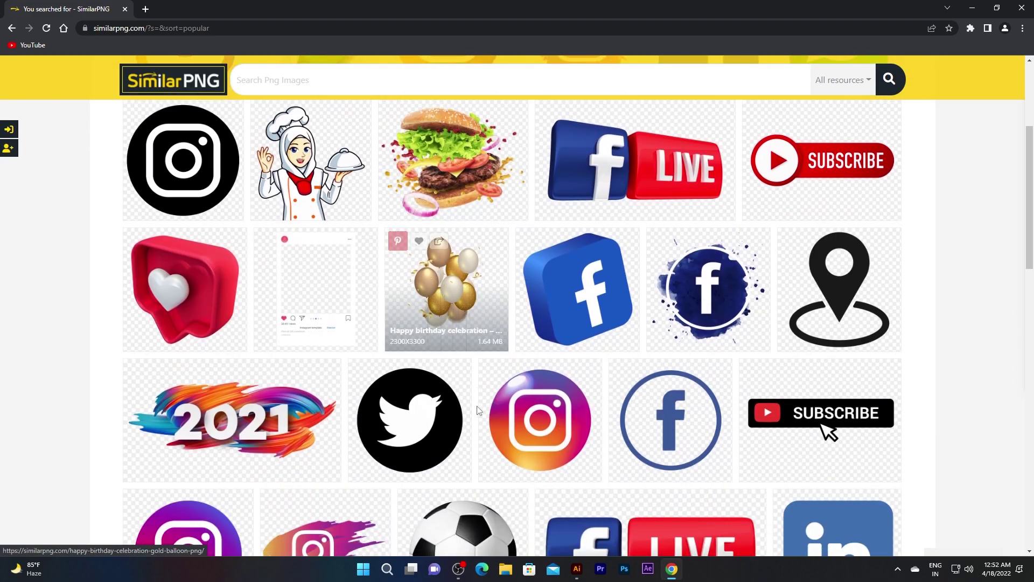
scroll(477, 410, down, 4)
scroll(478, 410, down, 2)
scroll(478, 410, down, 3)
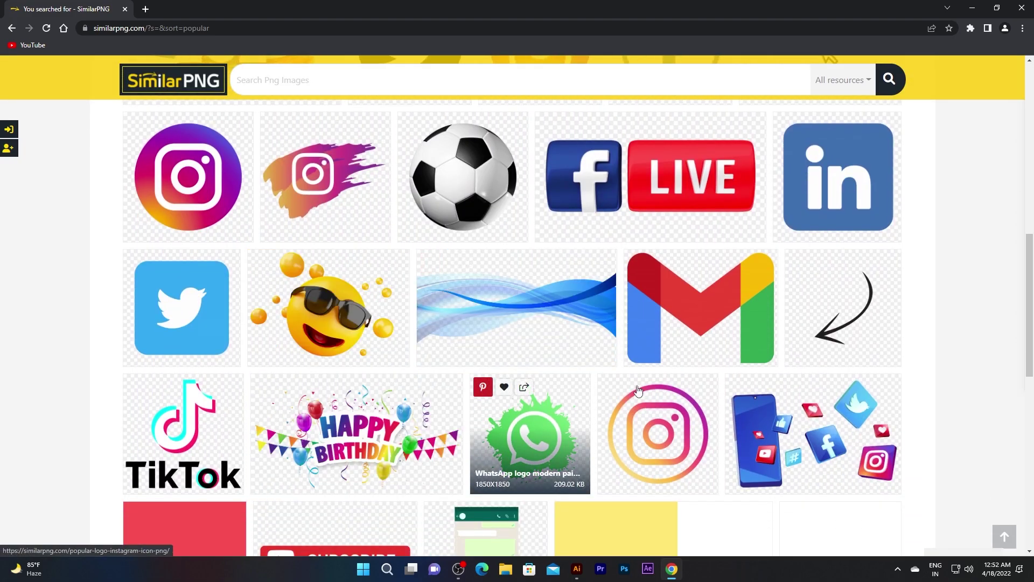
scroll(559, 354, down, 4)
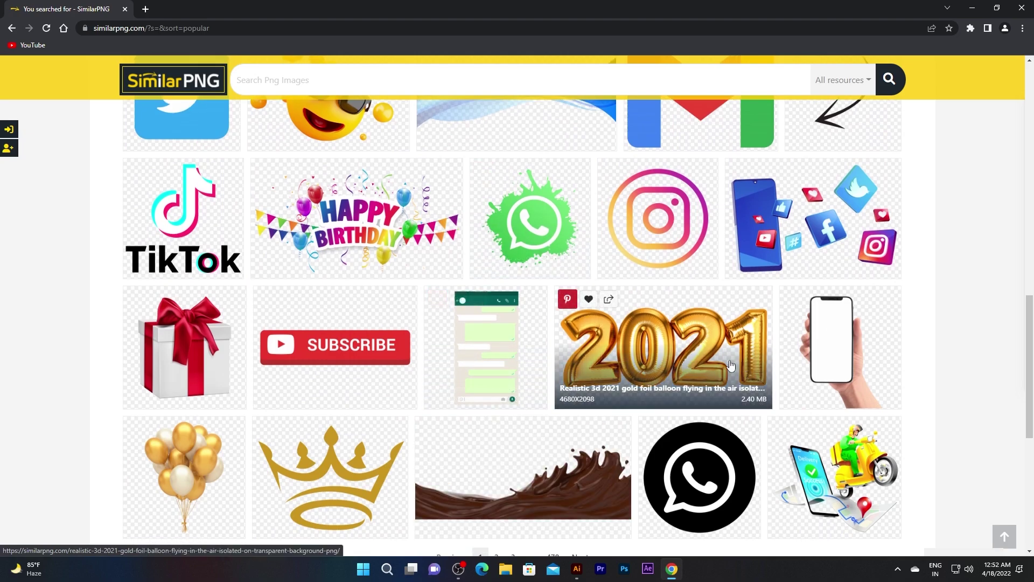
scroll(727, 323, down, 4)
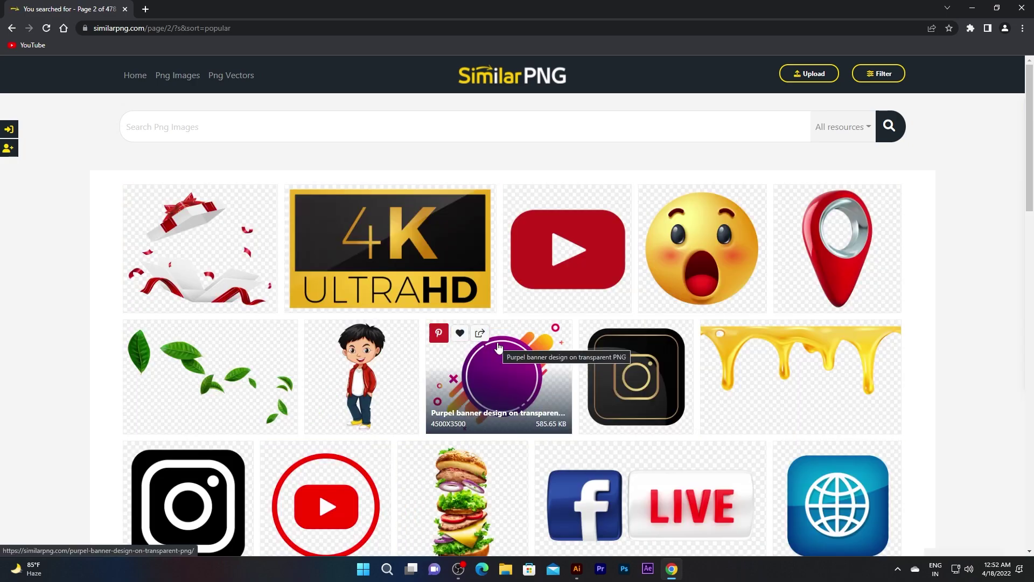
scroll(521, 377, down, 4)
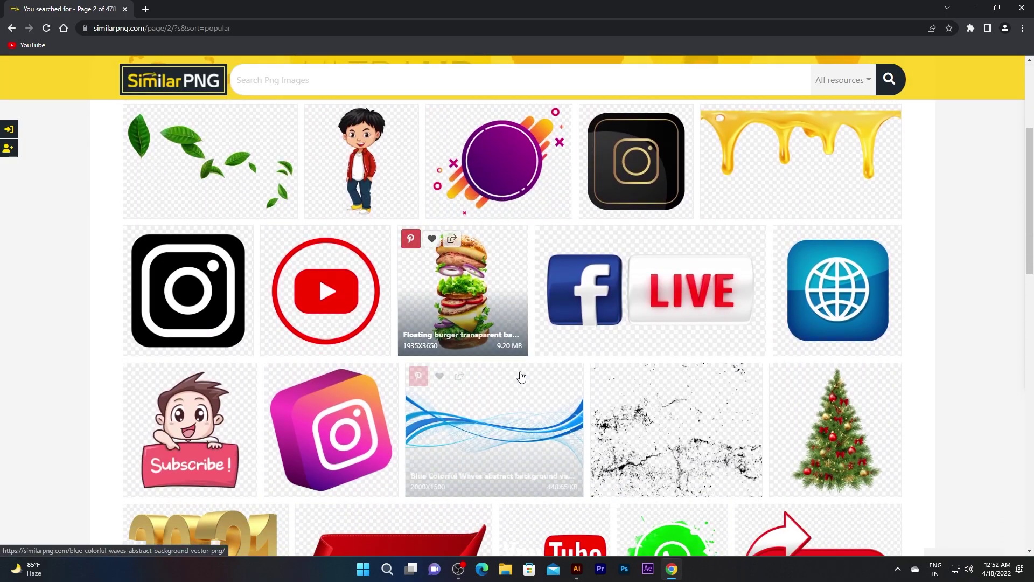
scroll(592, 398, down, 5)
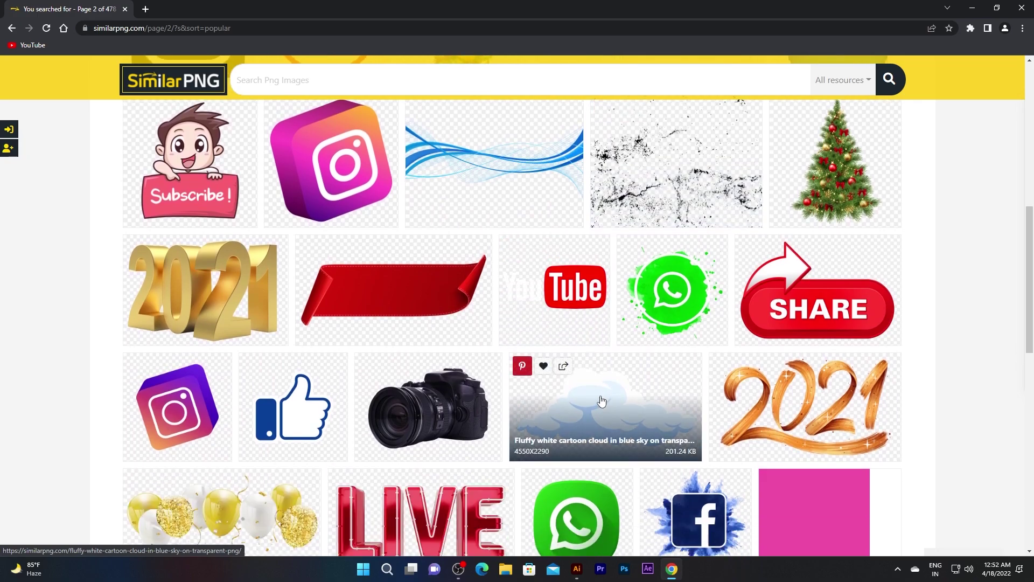
scroll(602, 401, down, 5)
scroll(598, 404, down, 2)
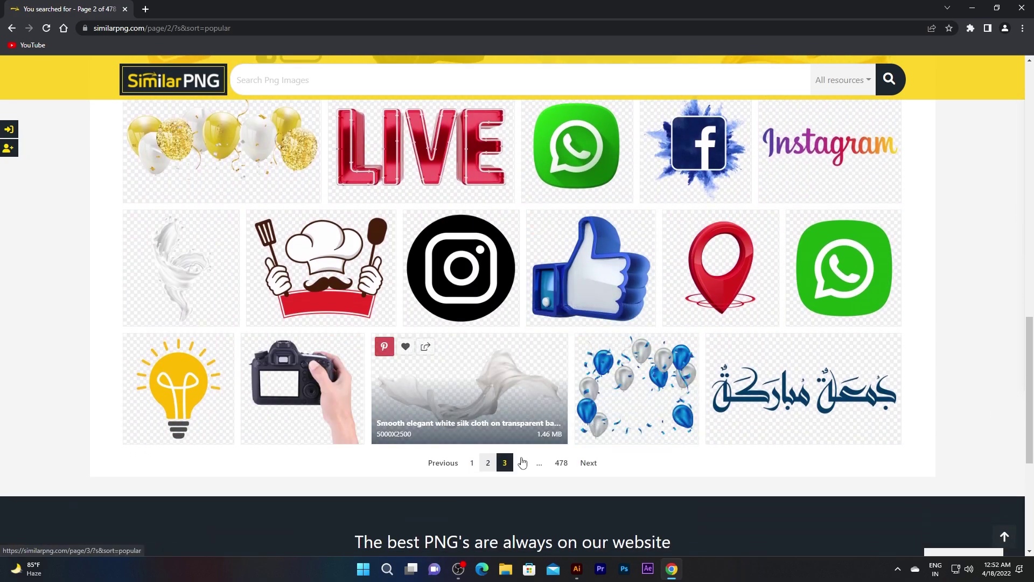
scroll(527, 426, up, 5)
scroll(530, 405, up, 5)
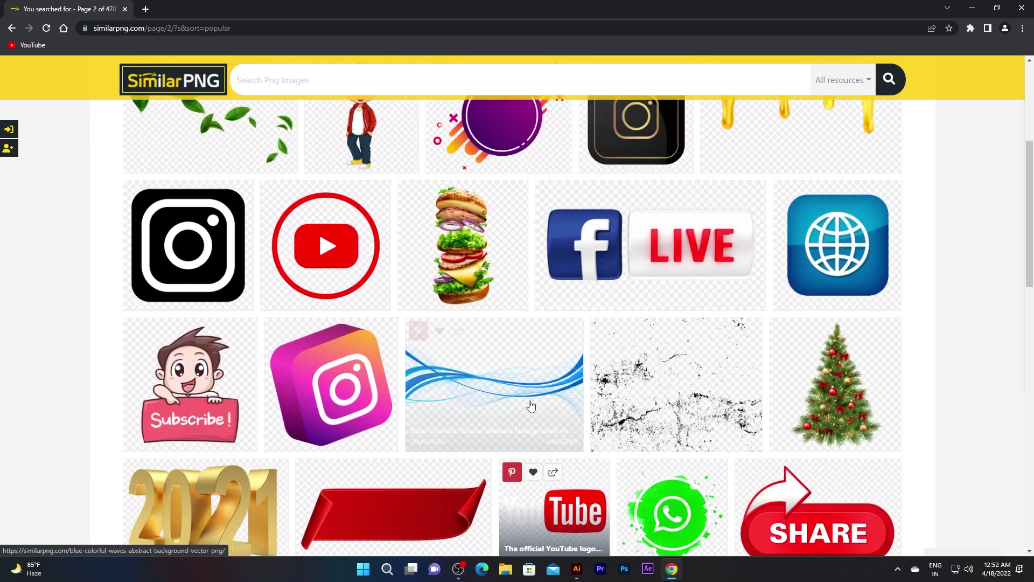
scroll(526, 408, up, 3)
scroll(485, 366, down, 1)
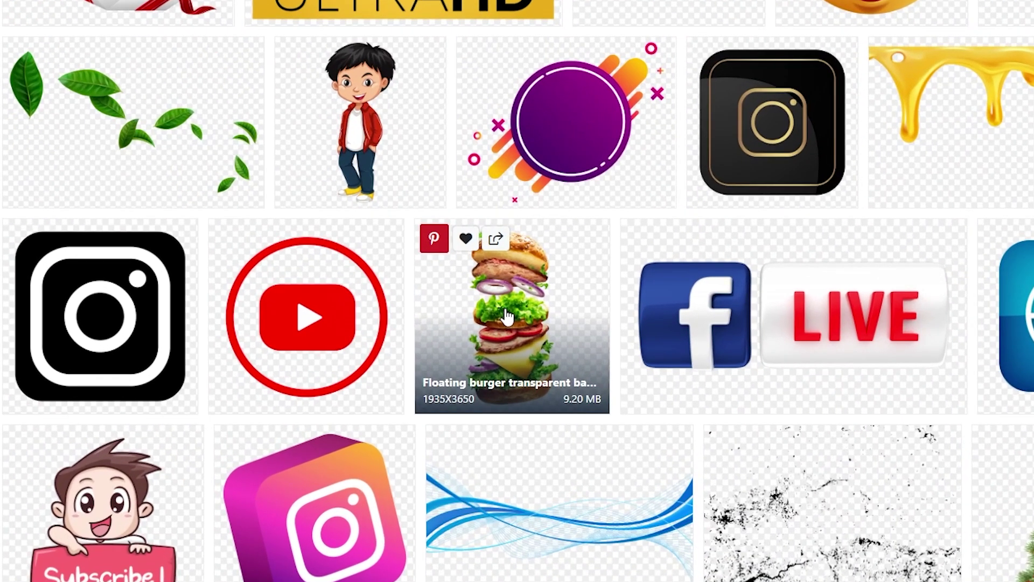
- Download the floating burger PNG for free and preview the file in Photos
click(507, 317)
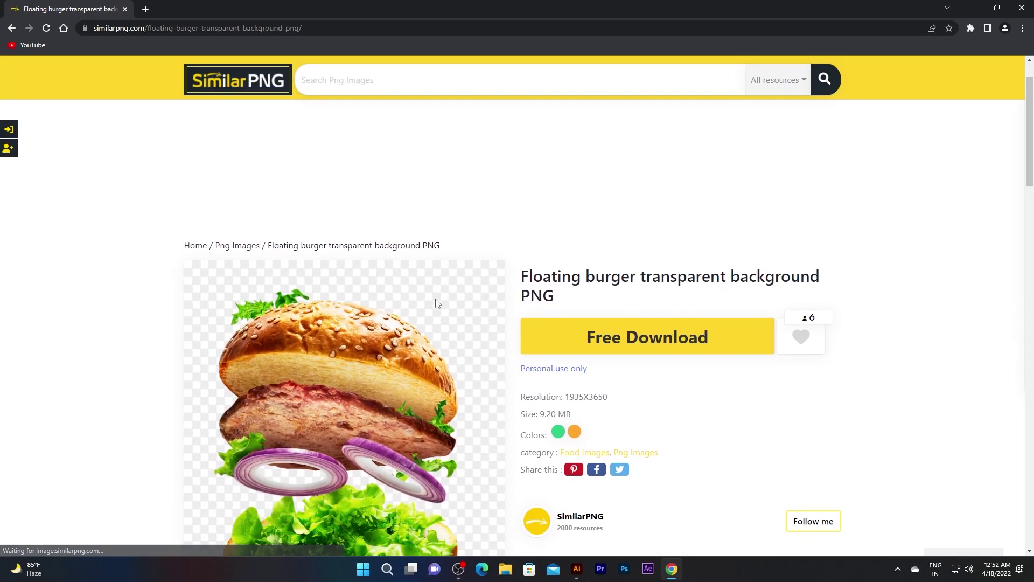
scroll(434, 300, down, 3)
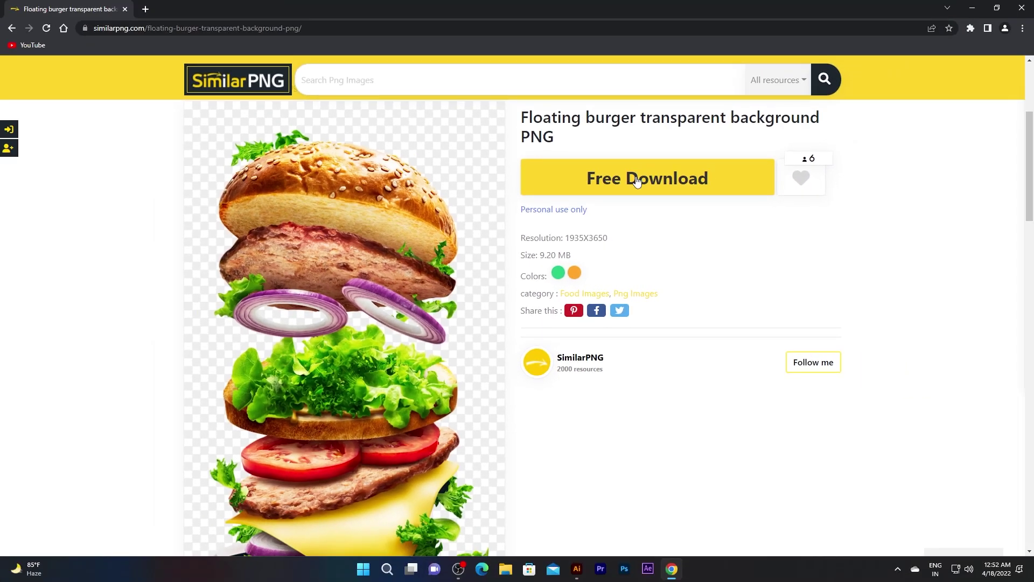
click(636, 178)
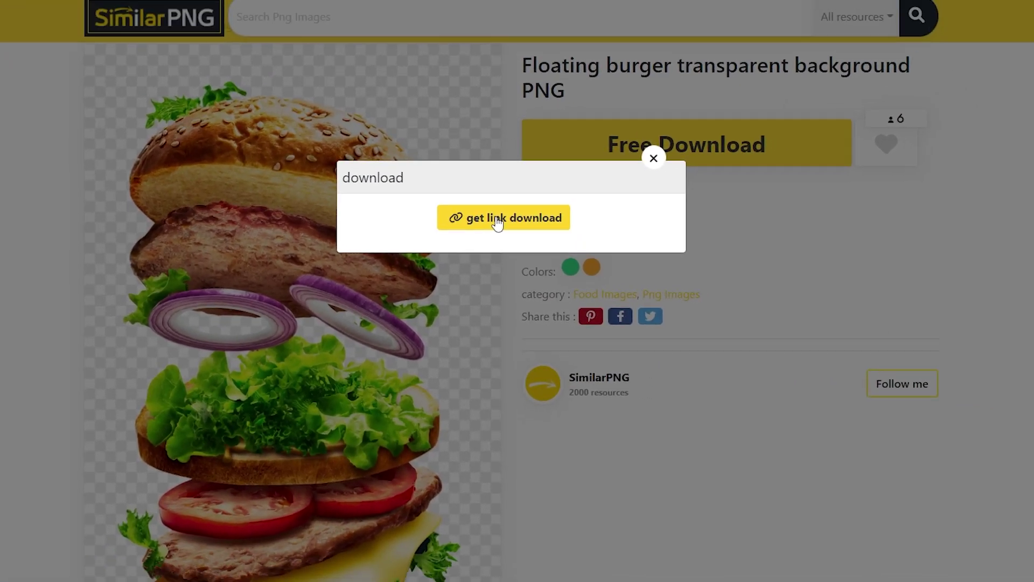
click(502, 239)
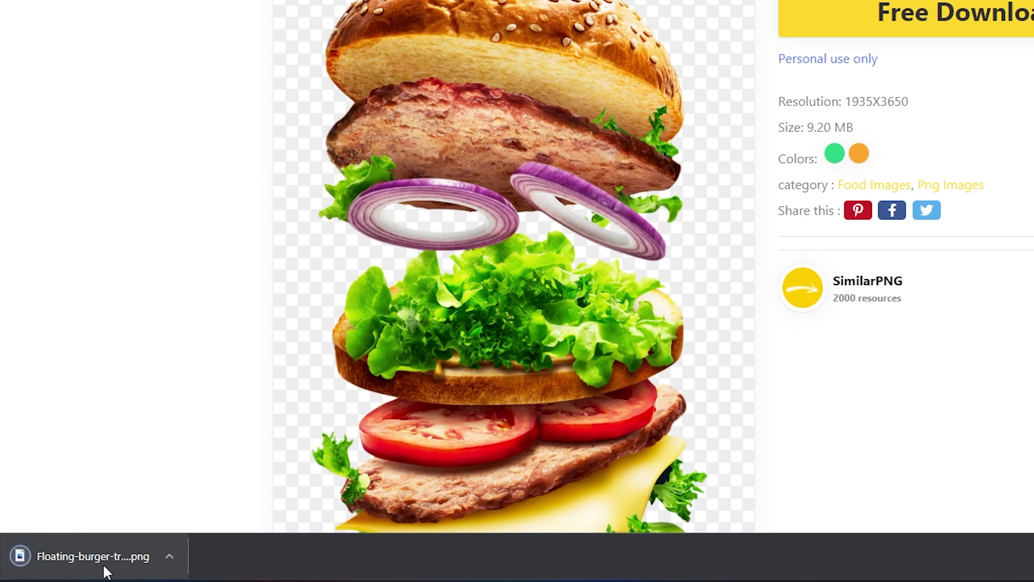
click(174, 555)
click(142, 469)
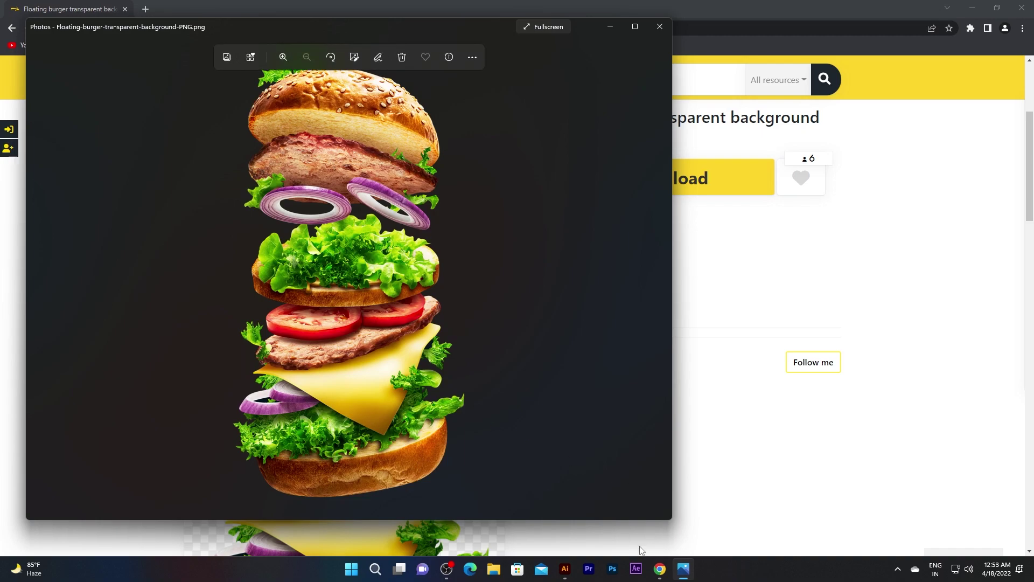
- Place the floating burger PNG onto the Illustrator artboard with File > Place and nudge it into position
click(566, 570)
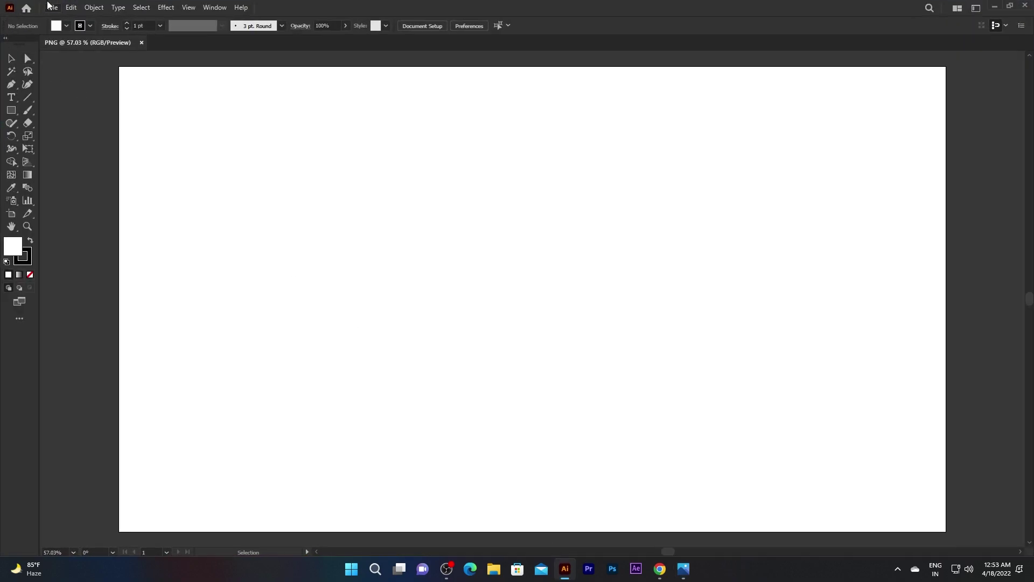
click(50, 6)
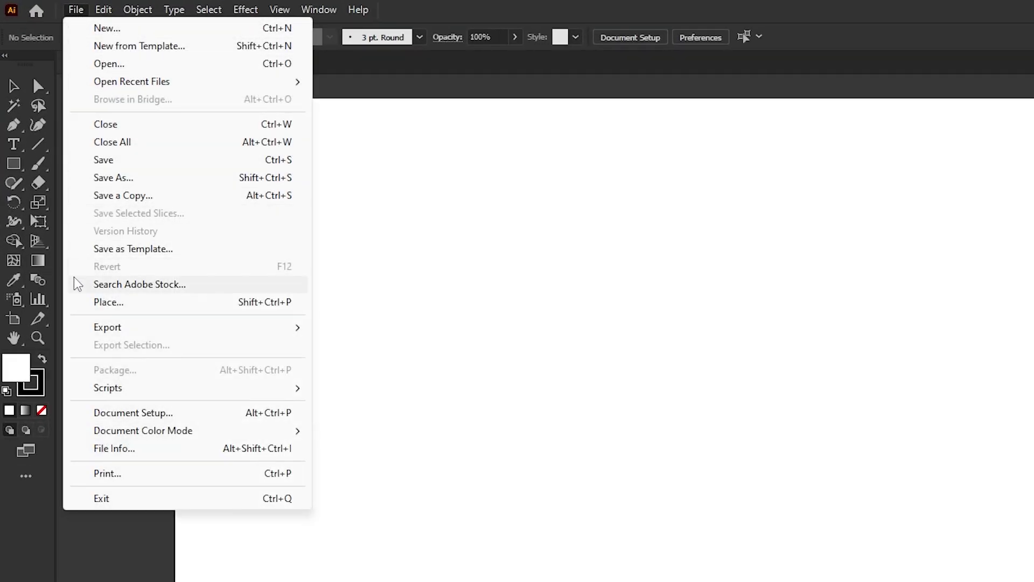
click(76, 304)
click(179, 155)
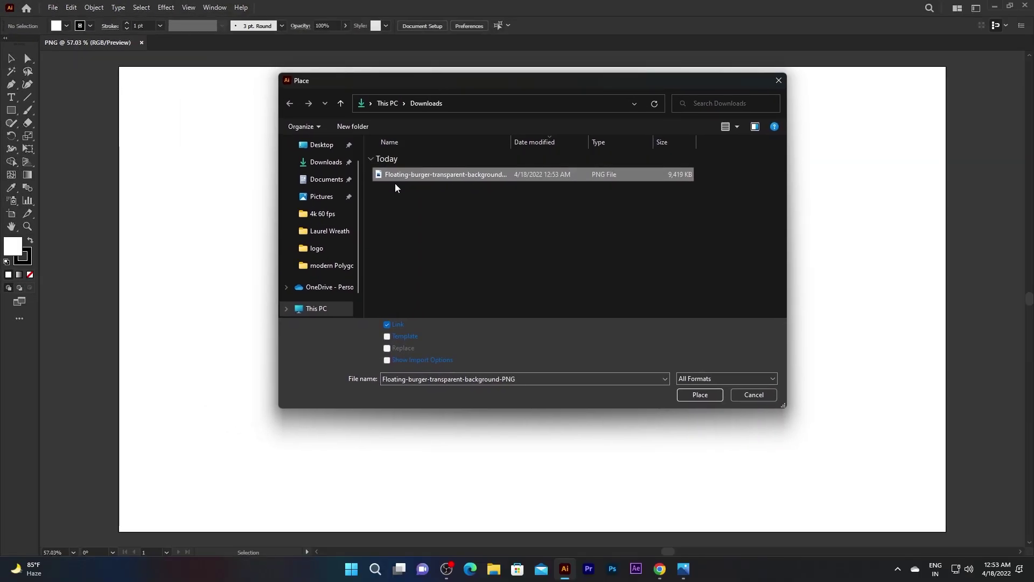
click(688, 398)
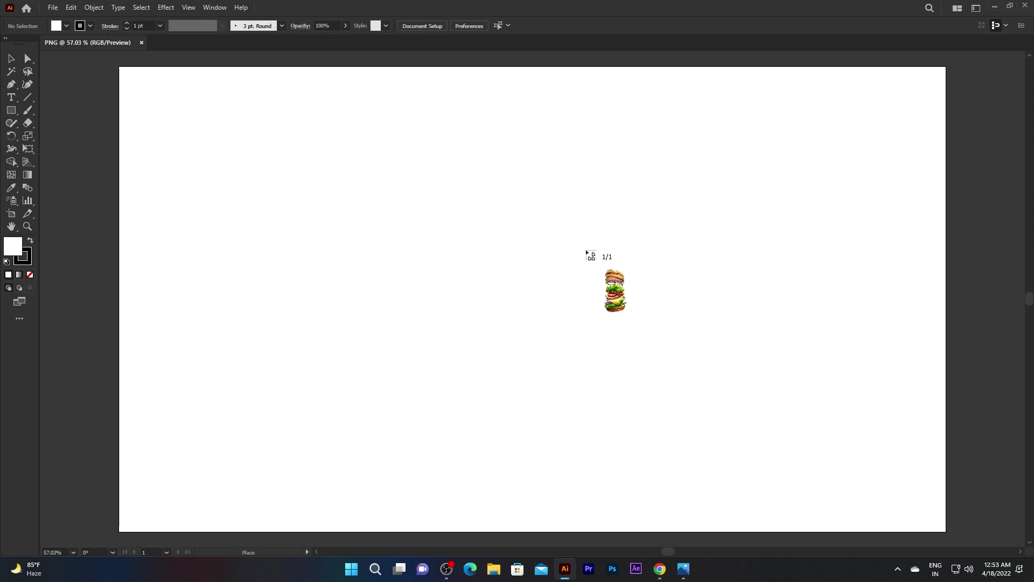
drag(569, 323, 686, 477)
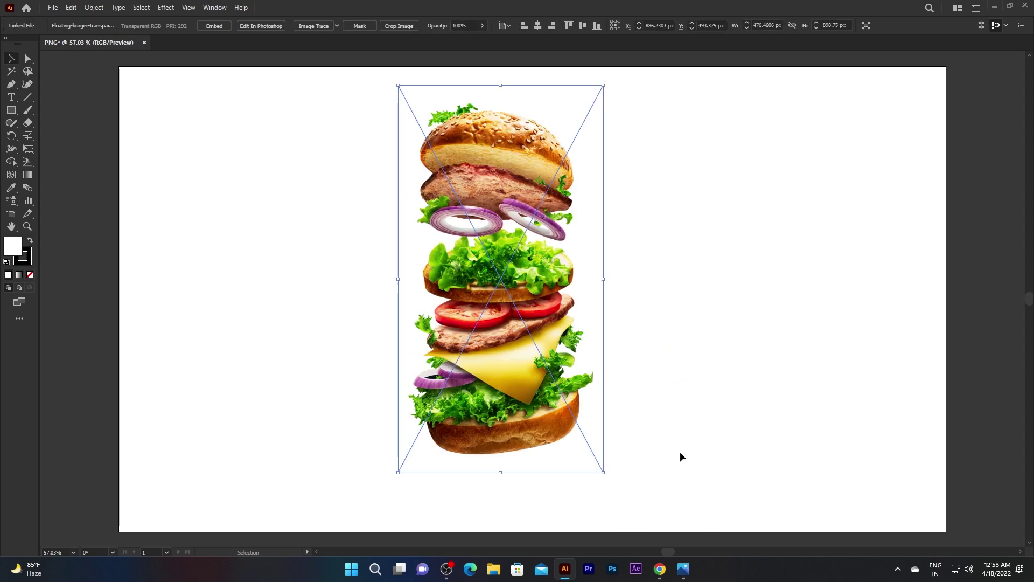
click(671, 349)
drag(535, 302, 474, 318)
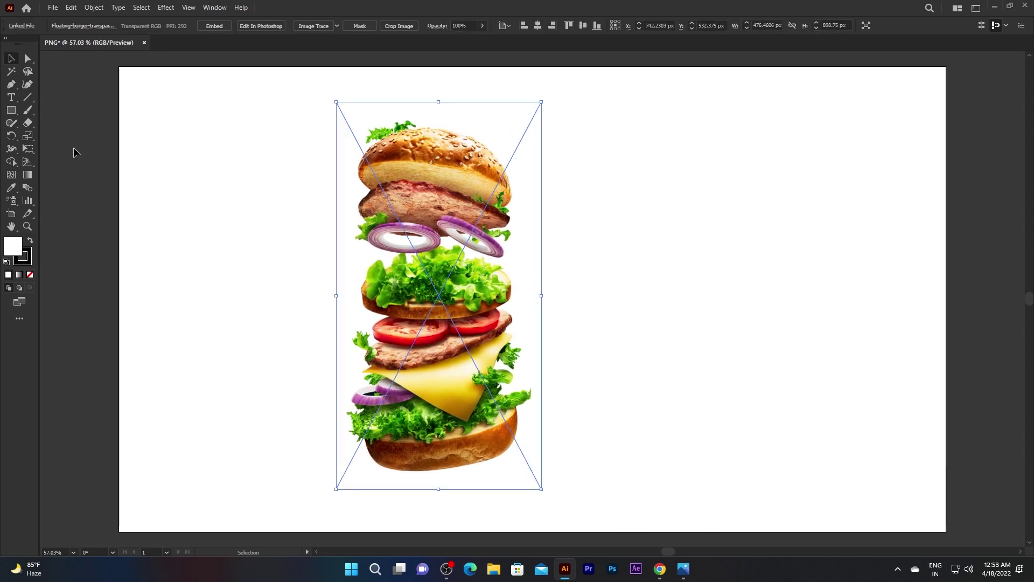
click(45, 127)
- Draw a large red rectangle across the artboard and send it behind the burger
click(11, 110)
drag(147, 96, 755, 436)
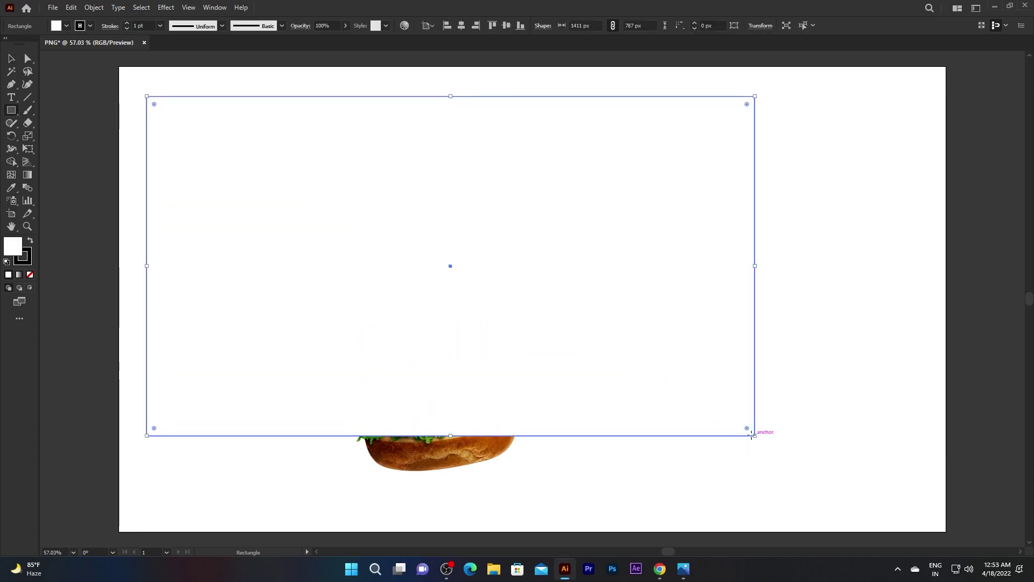
click(69, 25)
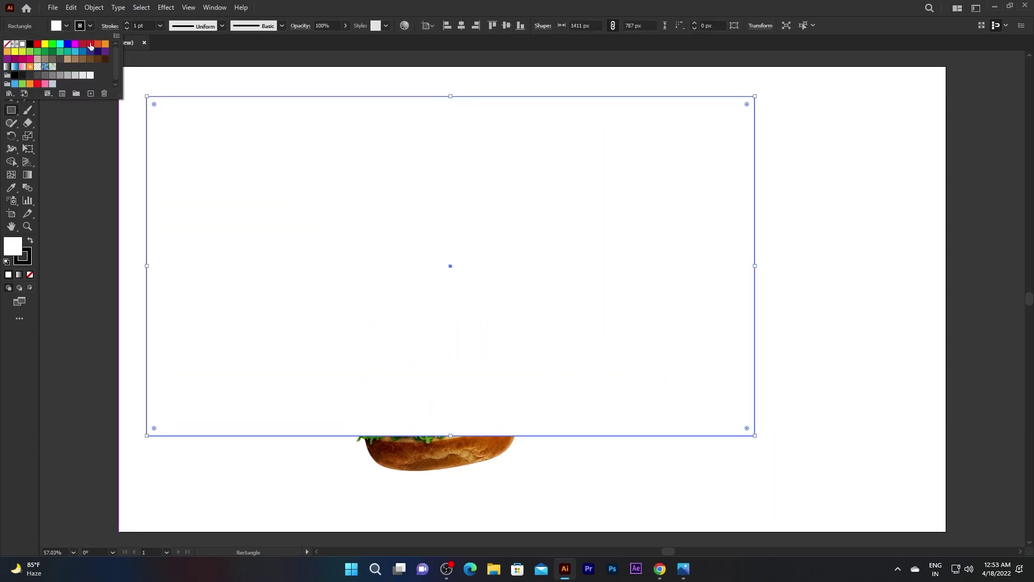
click(85, 46)
right_click(312, 139)
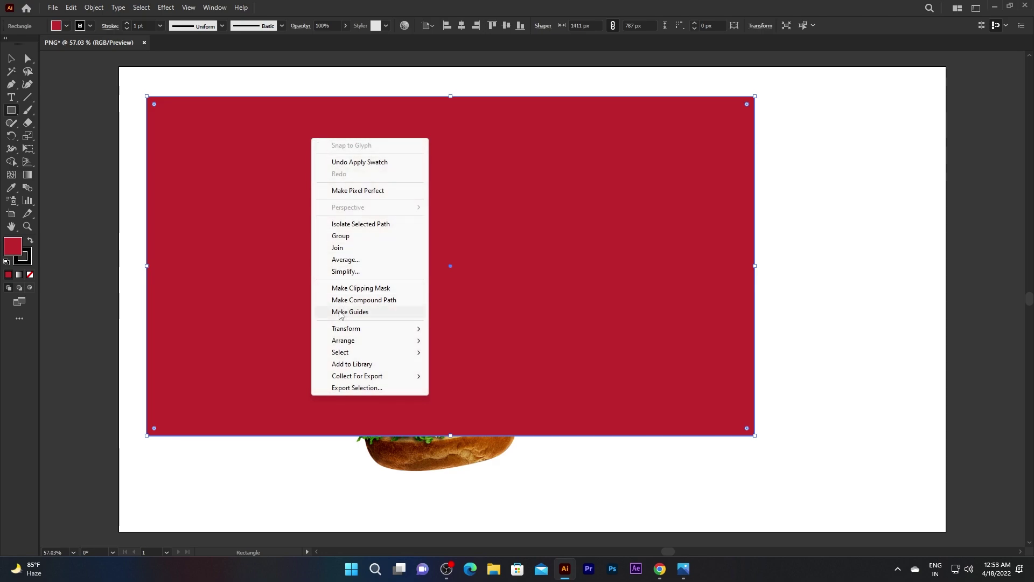
click(464, 375)
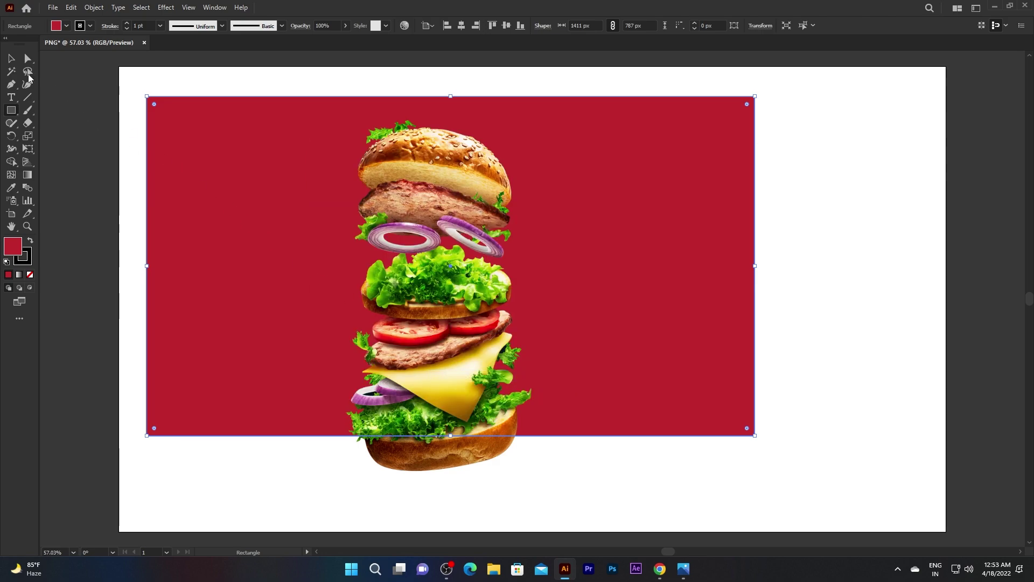
key(v)
mouse_move(267, 208)
mouse_down()
mouse_move(534, 246)
mouse_move(201, 231)
mouse_up()
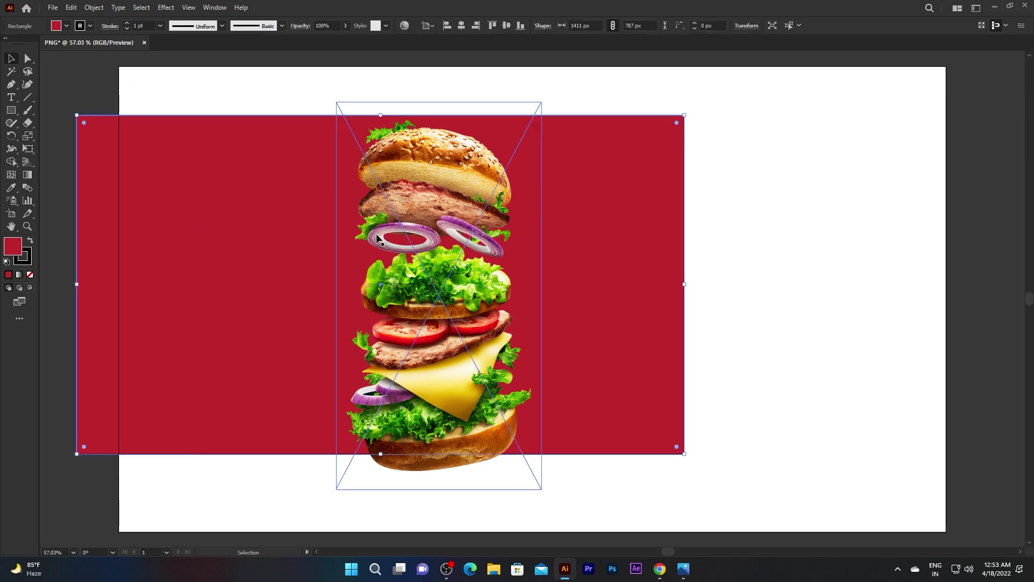
- Shrink the burger proportionally and move it to the red rectangle's lower left end
scroll(379, 239, up, 3)
scroll(408, 222, down, 4)
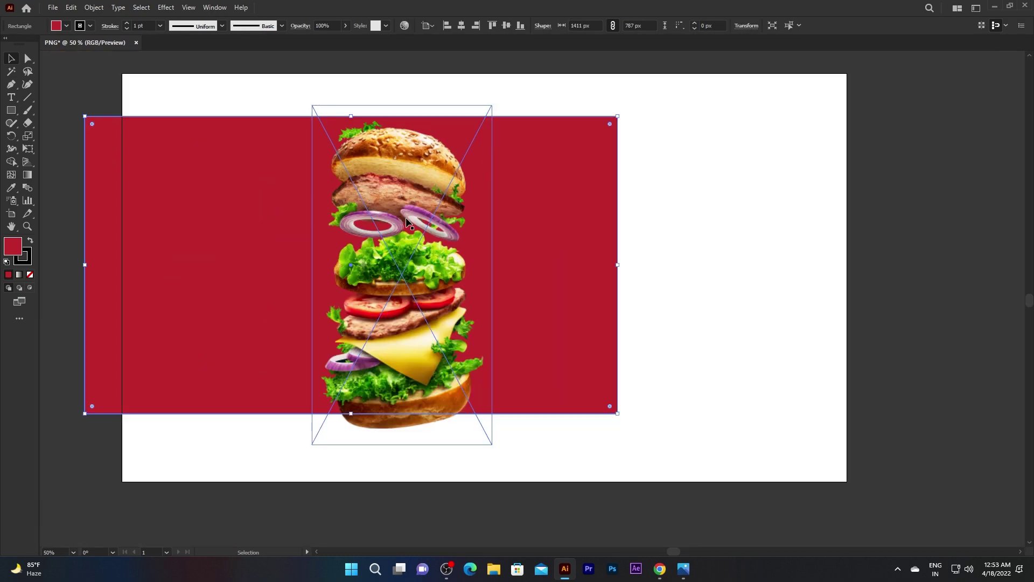
key(z)
click(408, 246)
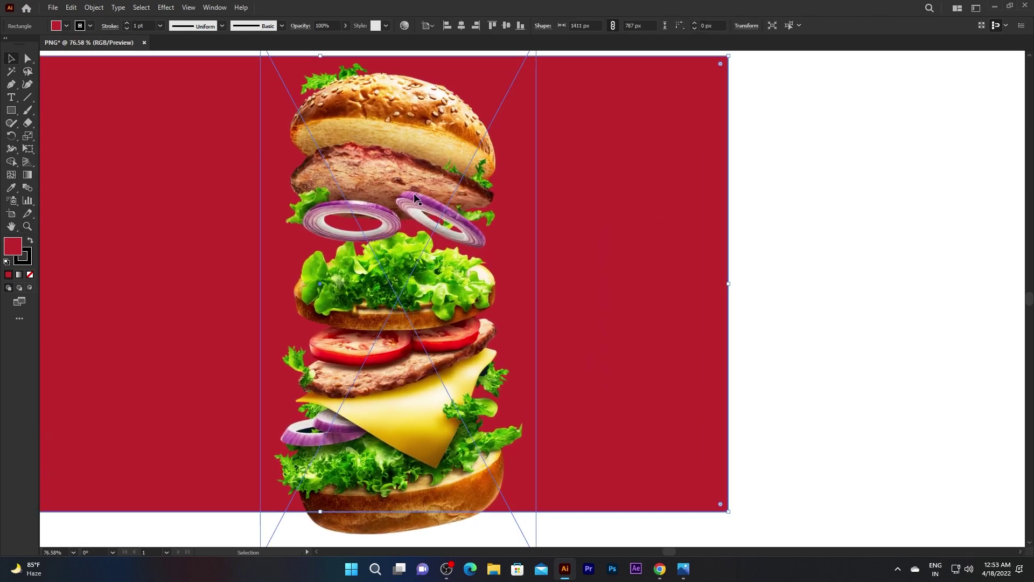
drag(413, 199, 748, 210)
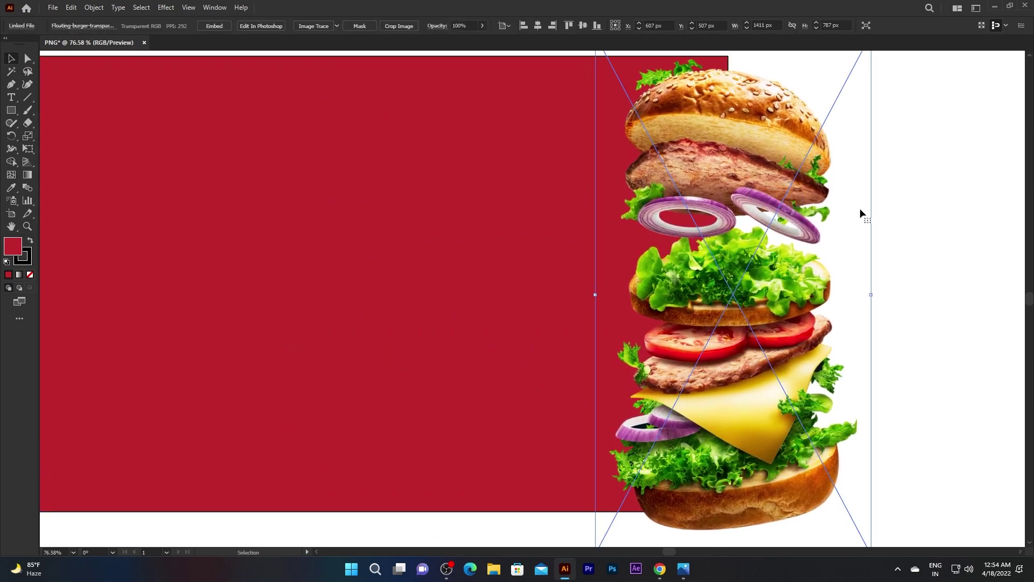
key(ctrl+minus)
key(ctrl+minus)
drag(622, 225, 322, 217)
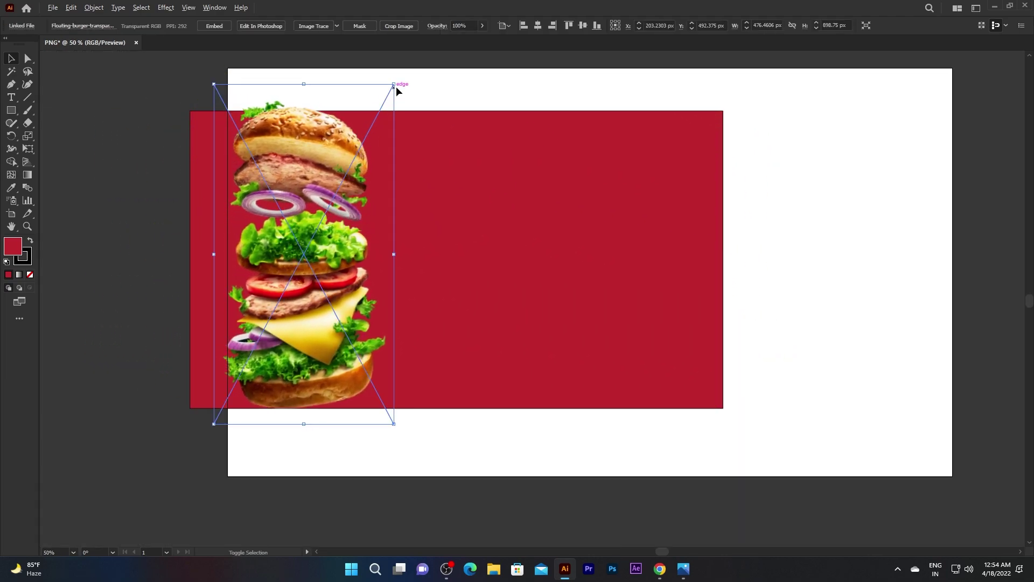
drag(394, 83, 374, 115)
drag(323, 204, 319, 280)
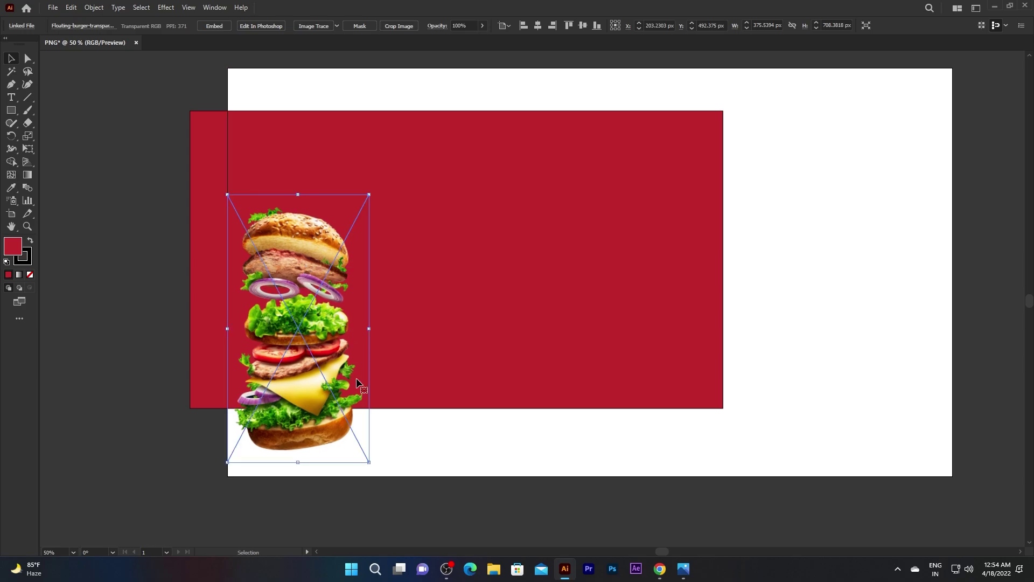
click(386, 436)
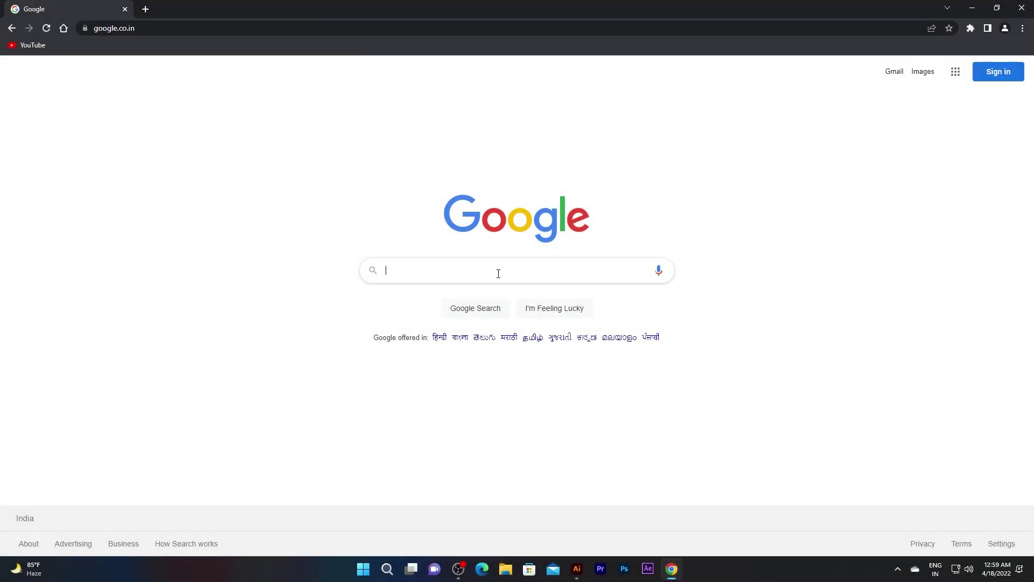
- Search Google for 'PNG Key' and open the first pngkey.com result
click(499, 273)
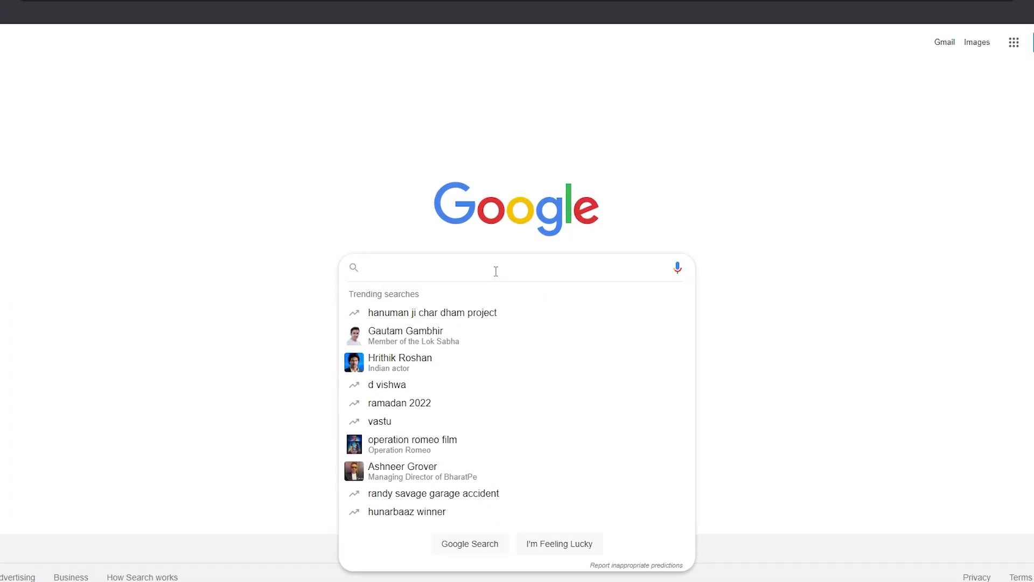
text(PNG K)
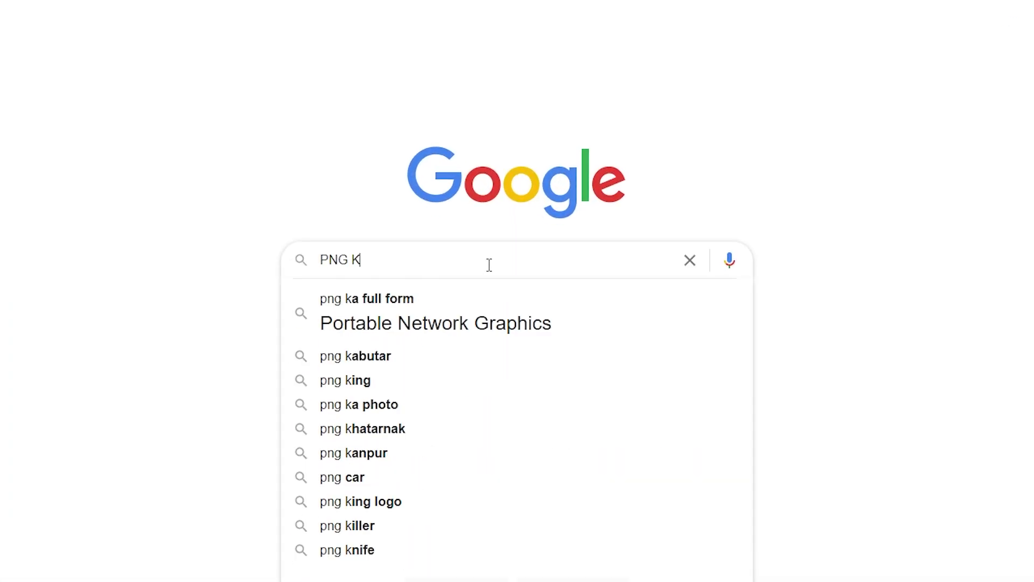
text(ey)
key(Return)
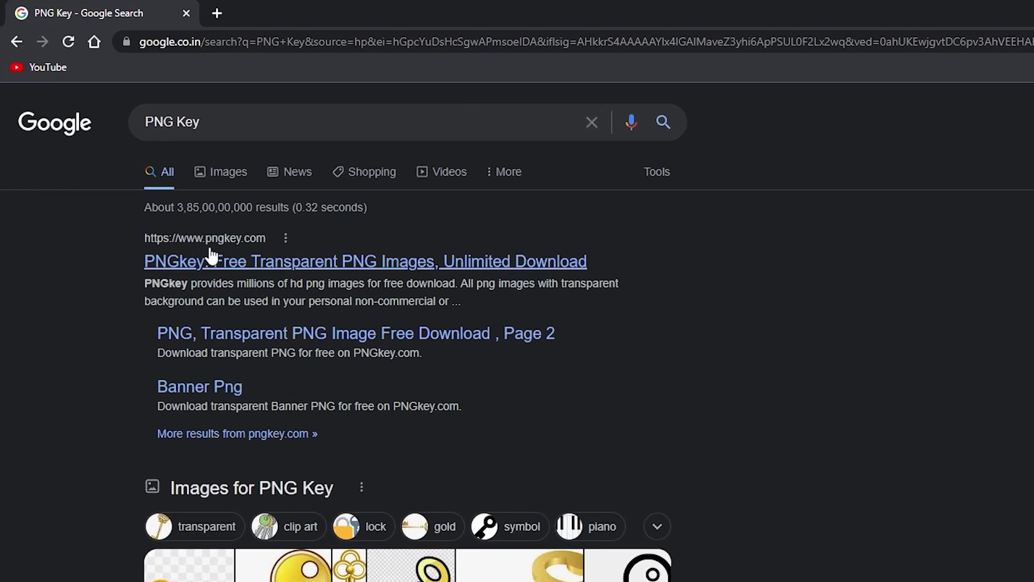
click(251, 262)
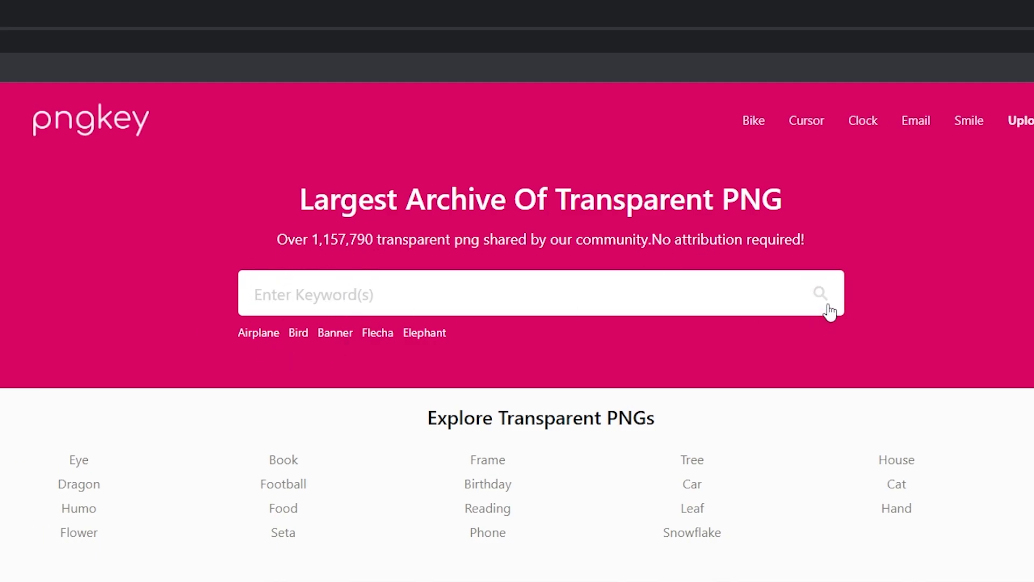
- Scroll the pngkey.com home page image grid down to the pagination at the bottom
scroll(496, 311, down, 2)
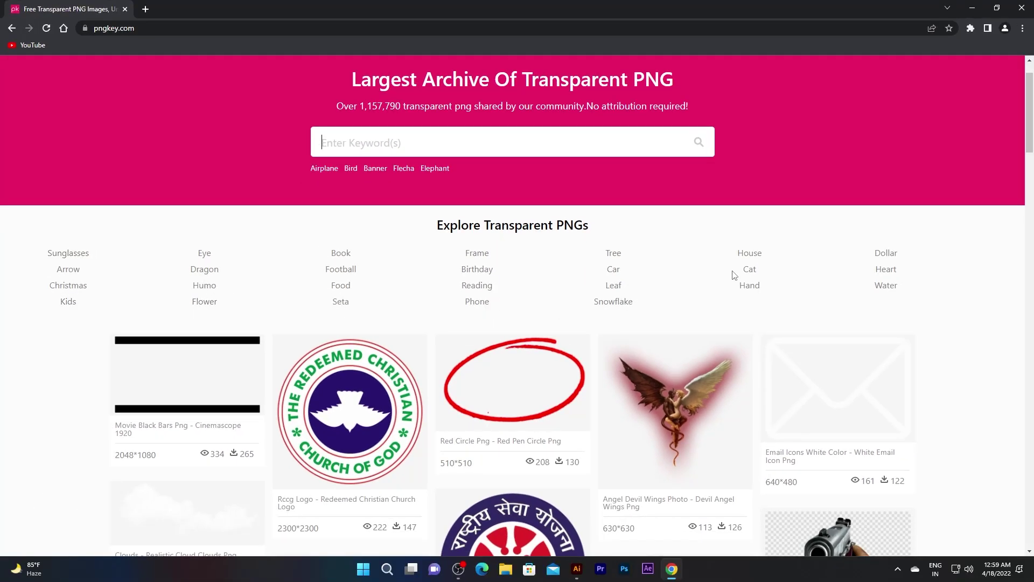
scroll(549, 290, down, 3)
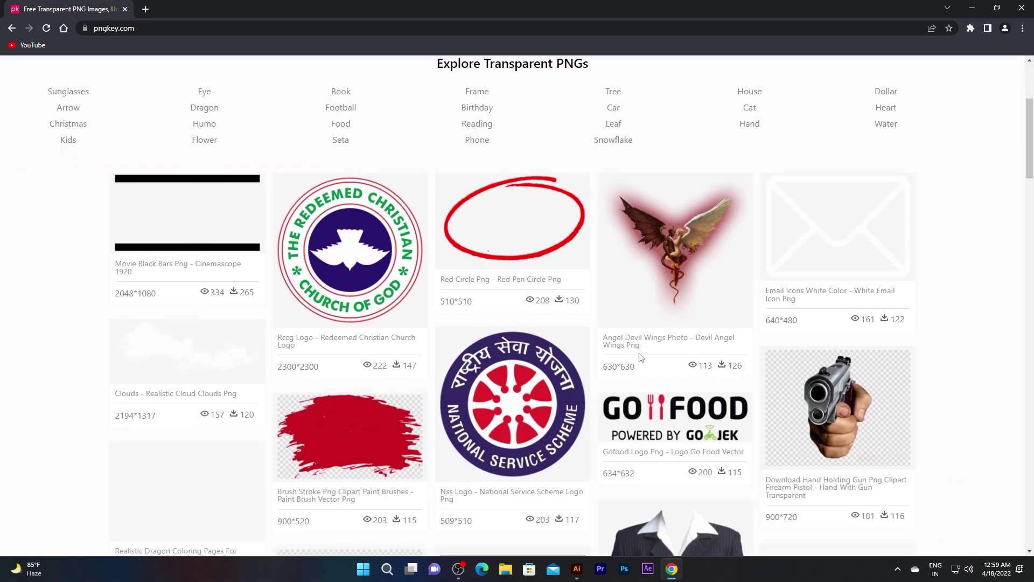
scroll(572, 324, down, 3)
scroll(572, 323, down, 5)
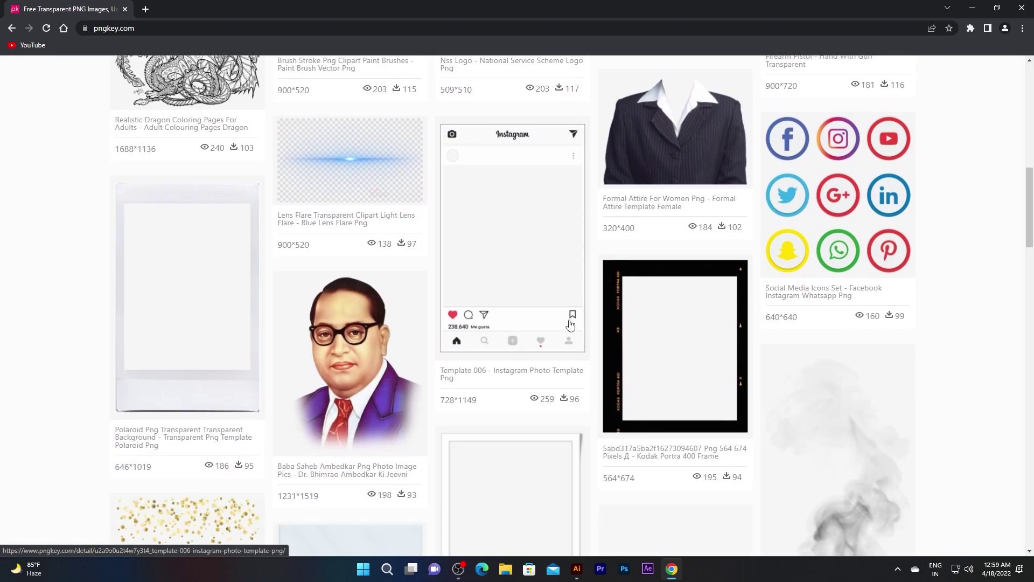
scroll(570, 326, down, 4)
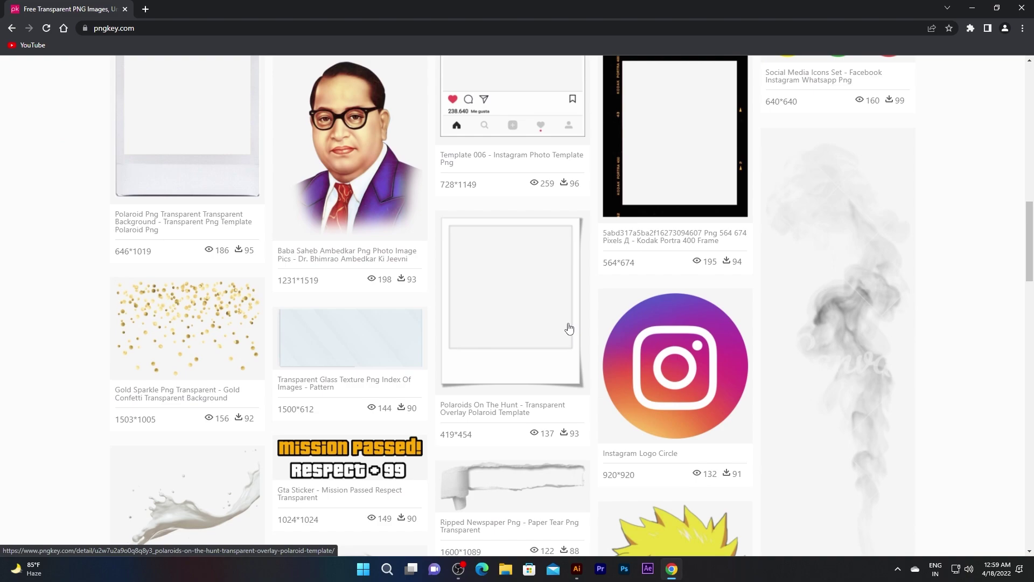
scroll(563, 323, up, 1)
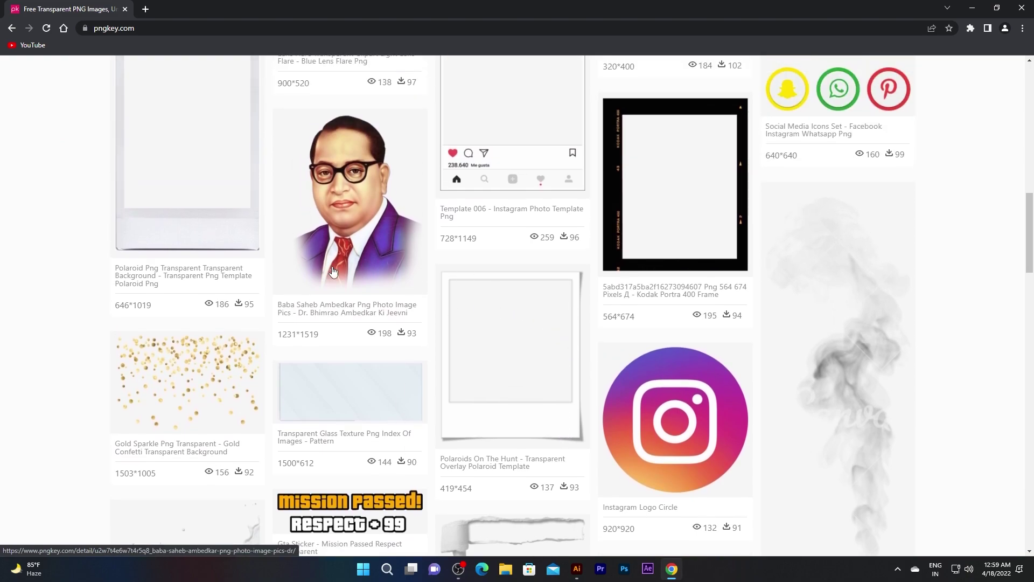
scroll(377, 309, down, 2)
scroll(484, 318, down, 2)
scroll(592, 328, down, 3)
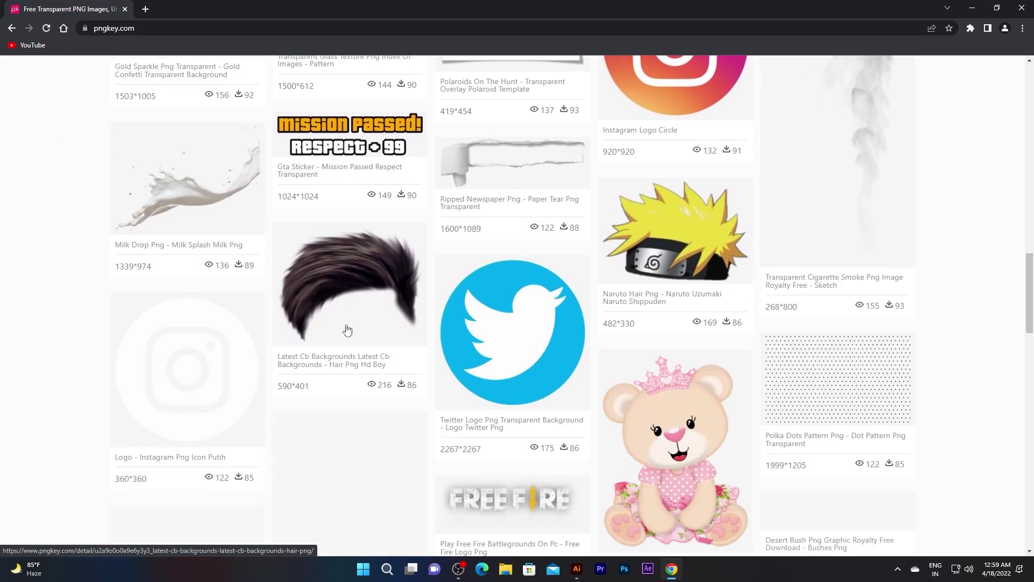
scroll(635, 333, down, 1)
scroll(517, 406, down, 4)
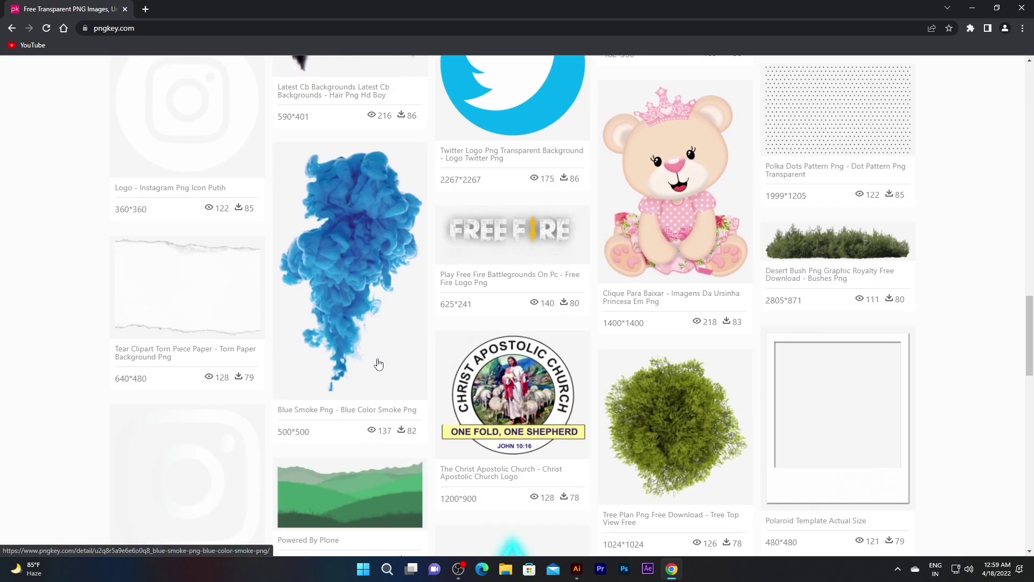
scroll(645, 409, down, 1)
scroll(642, 407, down, 4)
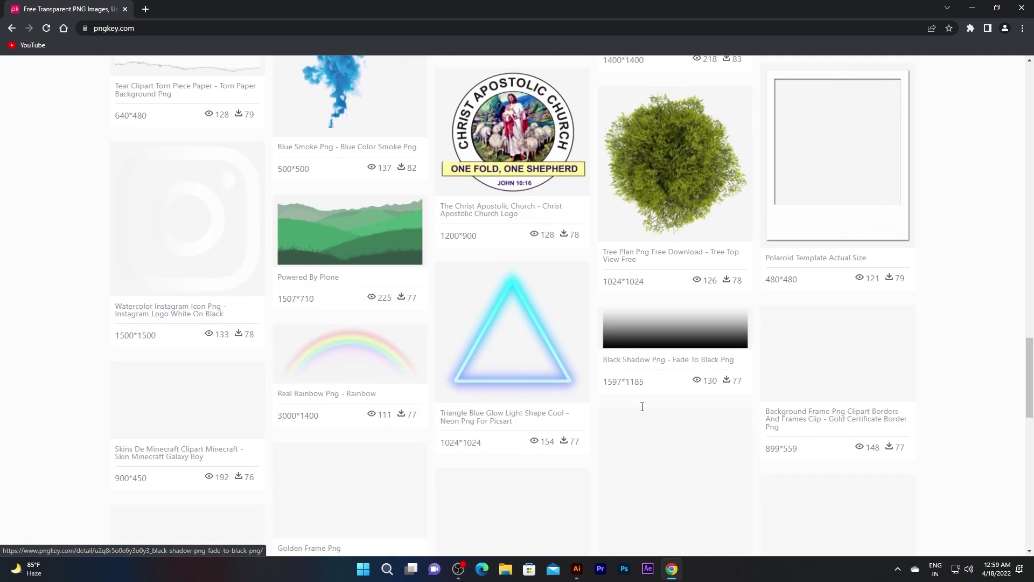
scroll(640, 410, down, 3)
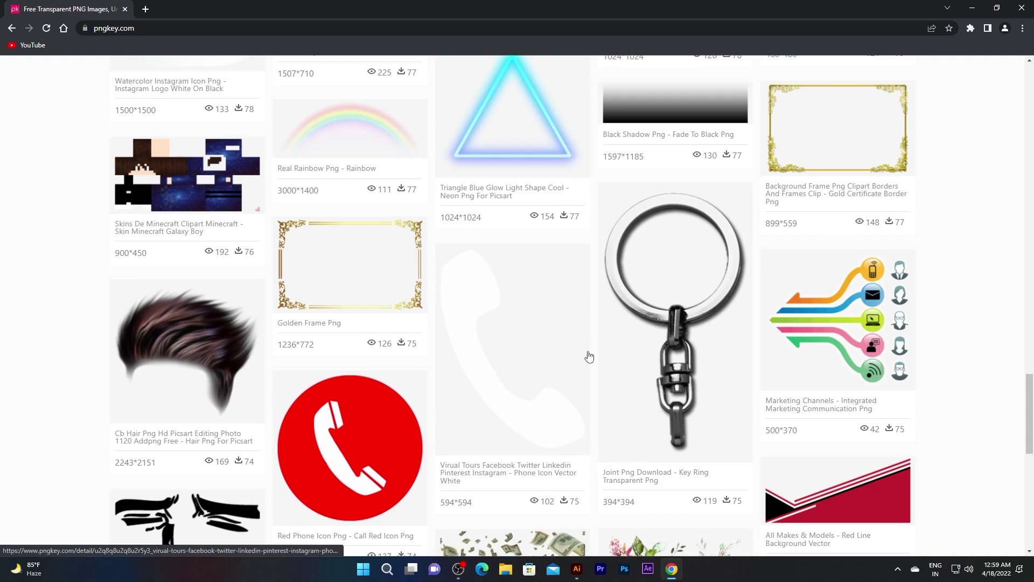
scroll(589, 357, down, 4)
scroll(588, 361, down, 4)
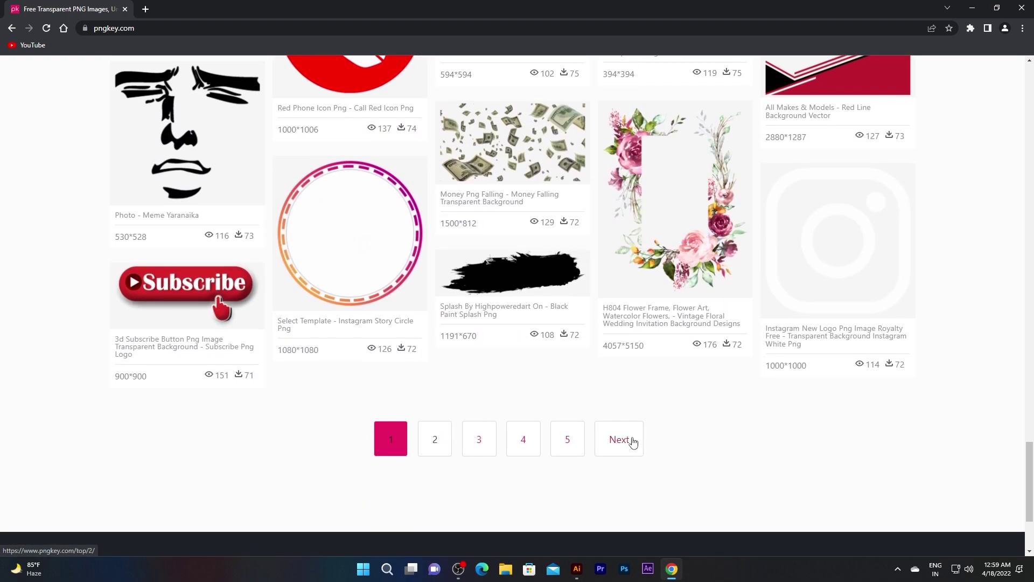
- Go to the next page of PNGKey images and close the Civil Services Day advert
click(434, 446)
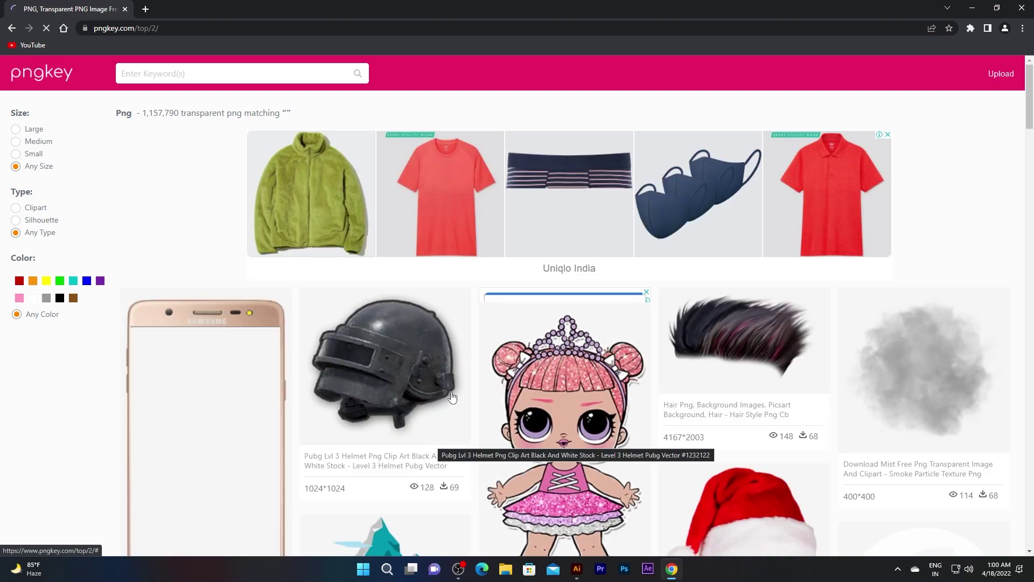
scroll(456, 388, down, 3)
scroll(462, 370, down, 1)
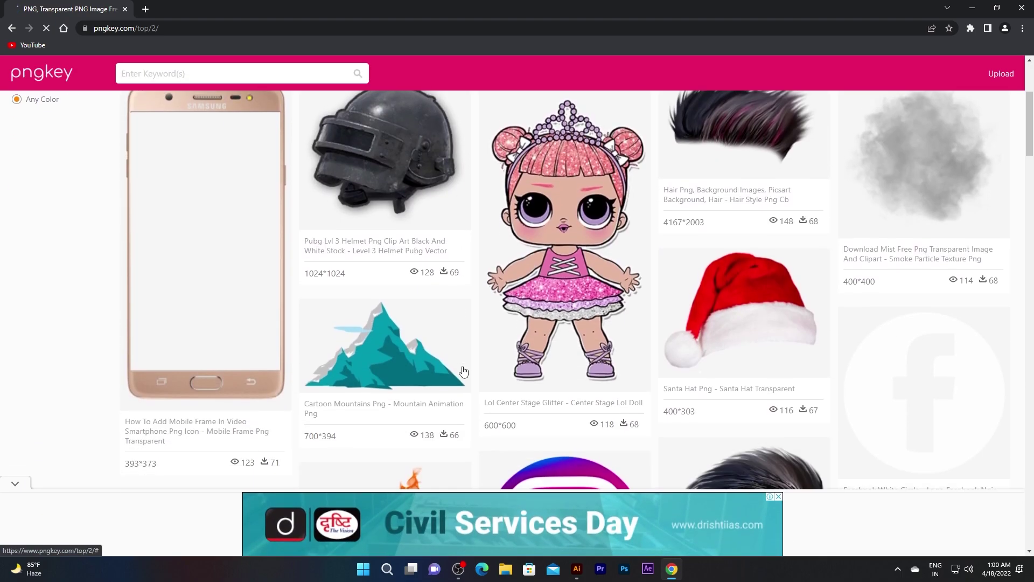
click(779, 495)
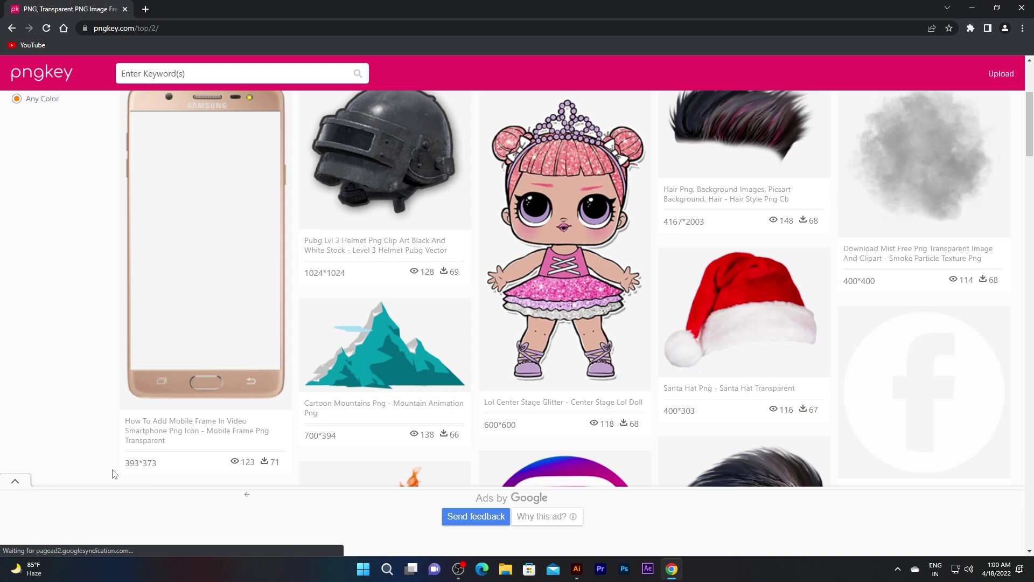
- Scroll down through the page 2 transparent PNG results and partway back up
scroll(377, 420, down, 5)
scroll(410, 414, down, 3)
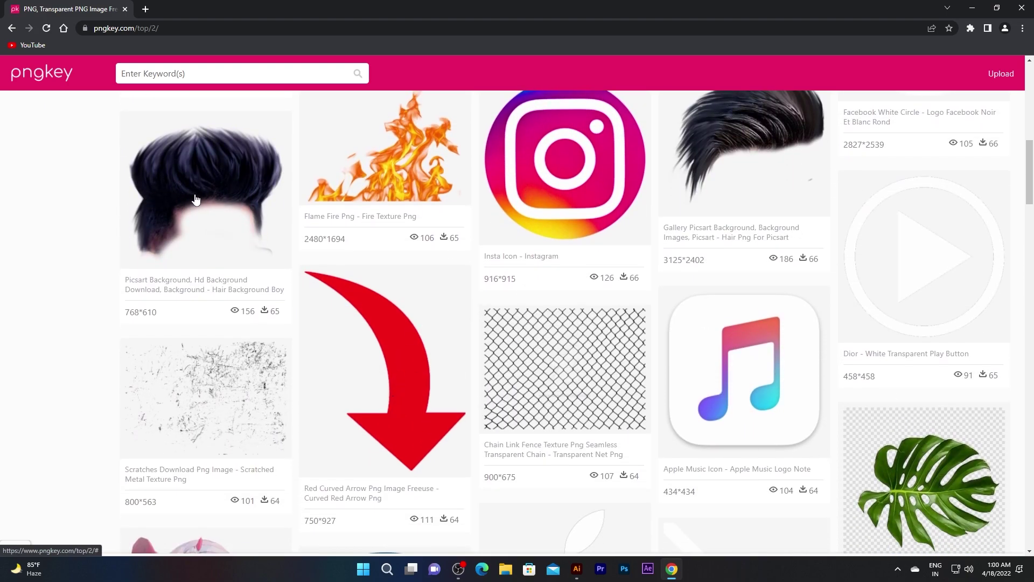
scroll(587, 239, down, 3)
scroll(560, 268, down, 4)
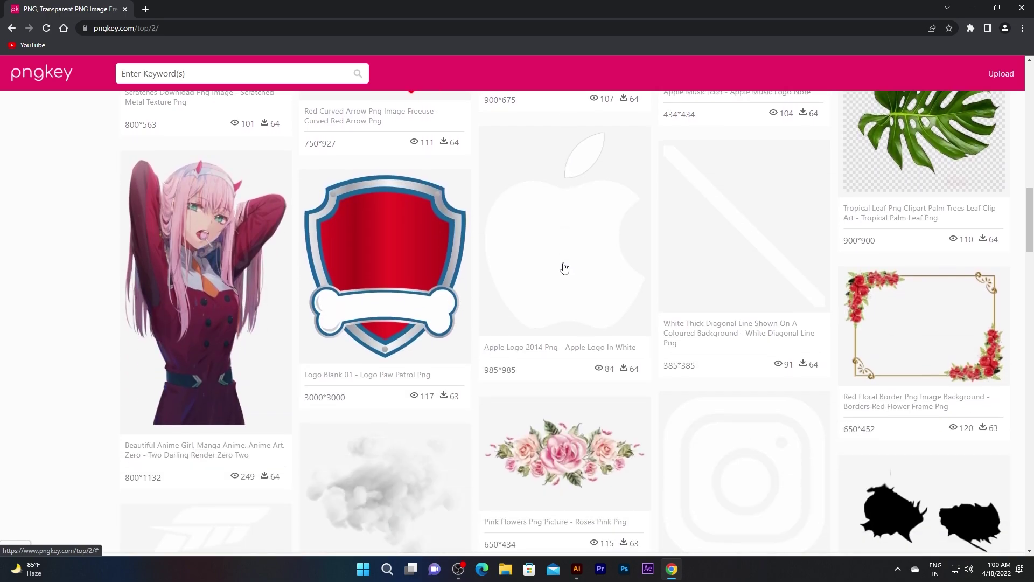
scroll(561, 268, down, 4)
scroll(592, 345, down, 3)
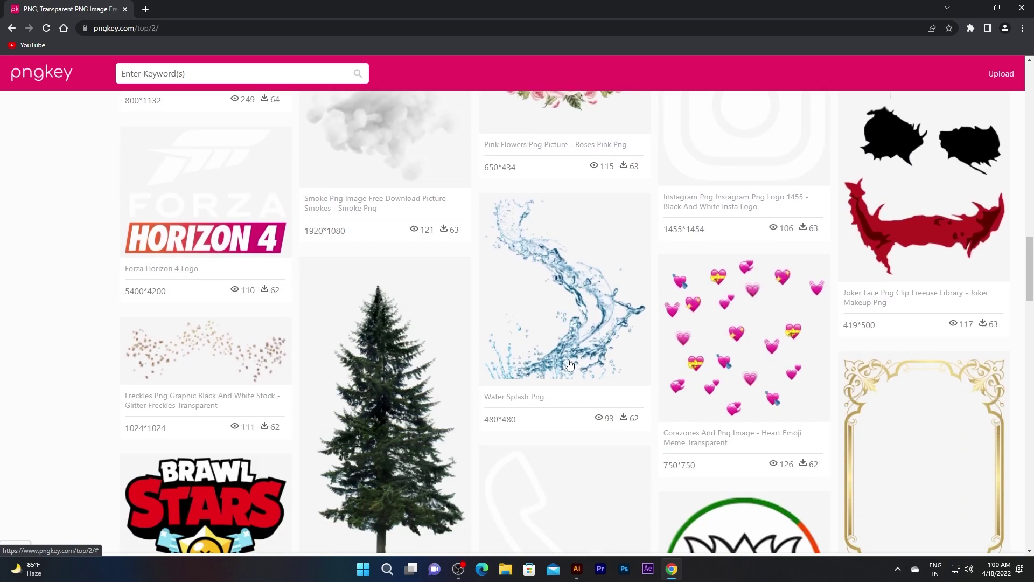
scroll(532, 343, down, 4)
scroll(532, 343, down, 4)
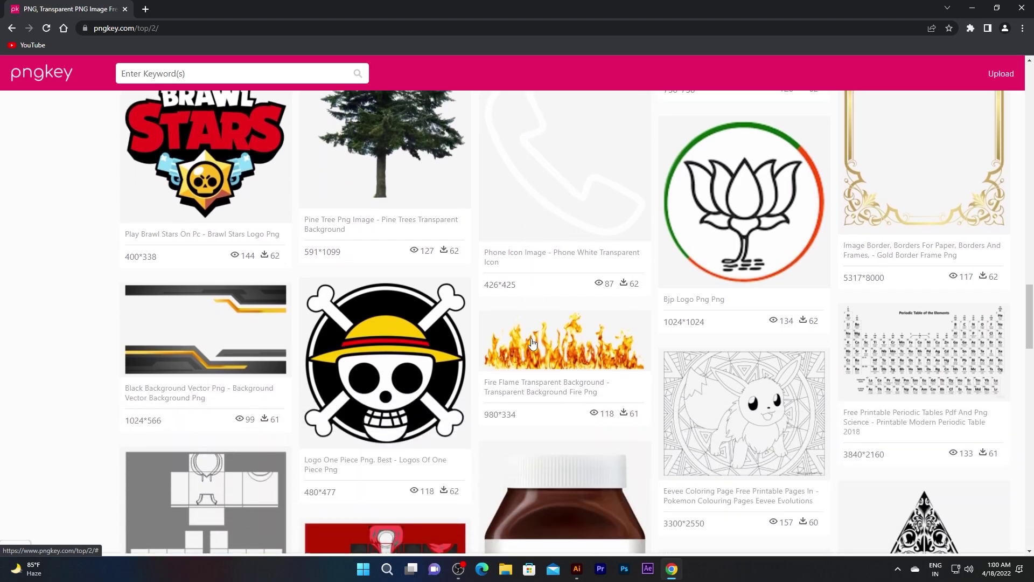
scroll(532, 344, down, 3)
scroll(533, 350, down, 5)
scroll(536, 367, down, 4)
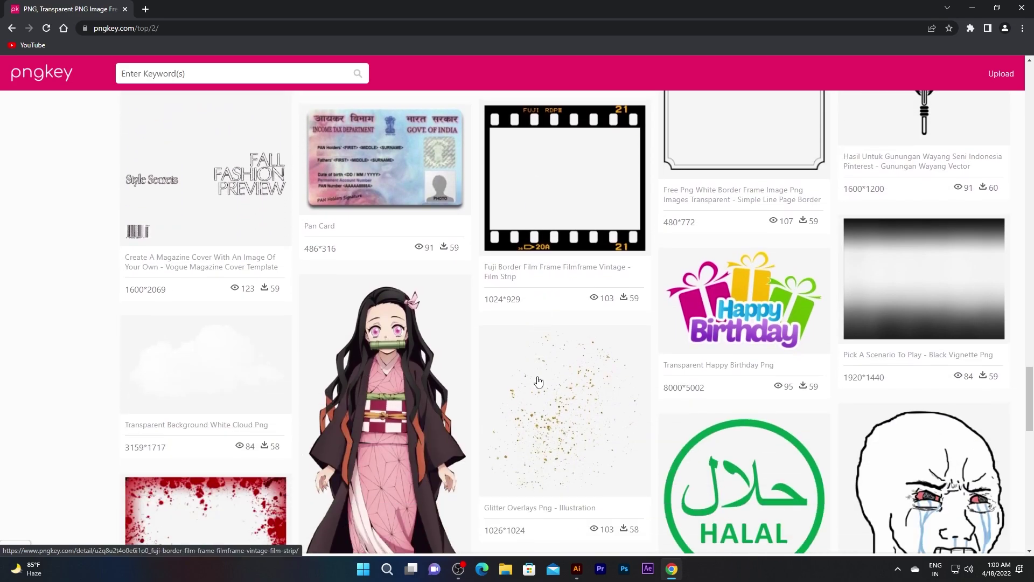
scroll(538, 381, down, 3)
scroll(538, 380, down, 5)
scroll(538, 381, down, 4)
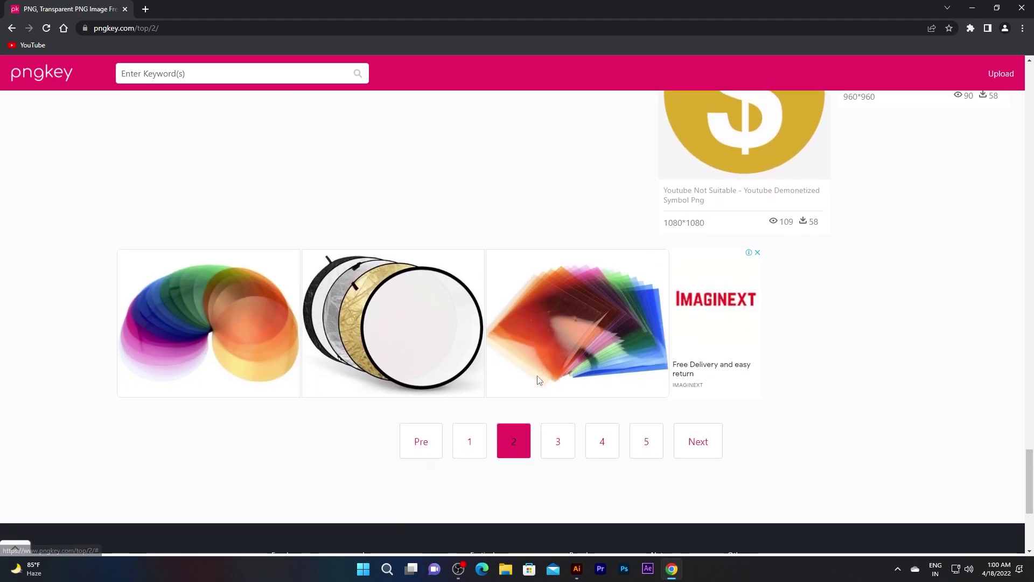
scroll(539, 381, up, 7)
scroll(538, 381, up, 8)
scroll(538, 381, up, 9)
scroll(538, 380, up, 9)
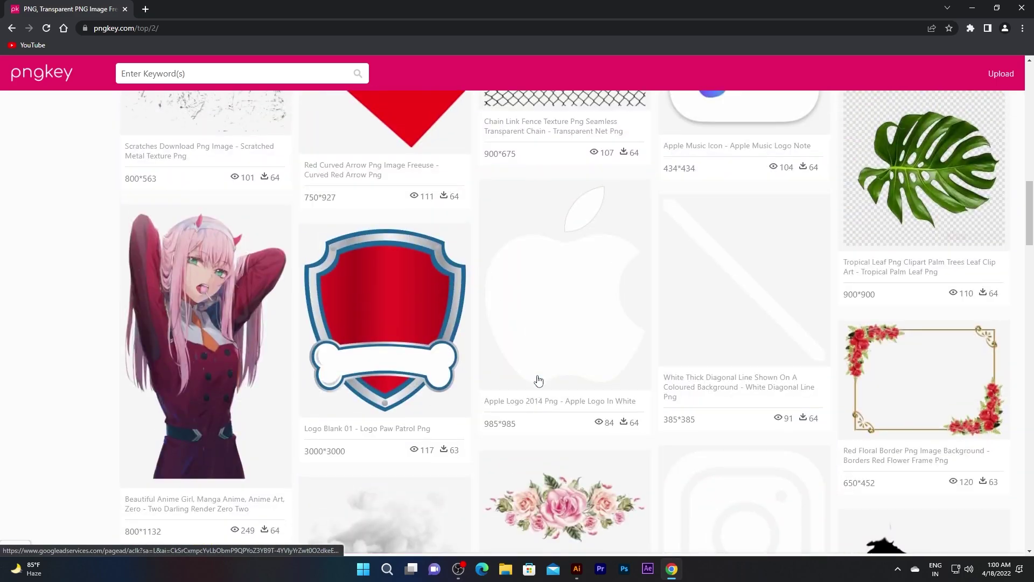
scroll(538, 381, up, 9)
scroll(538, 380, up, 3)
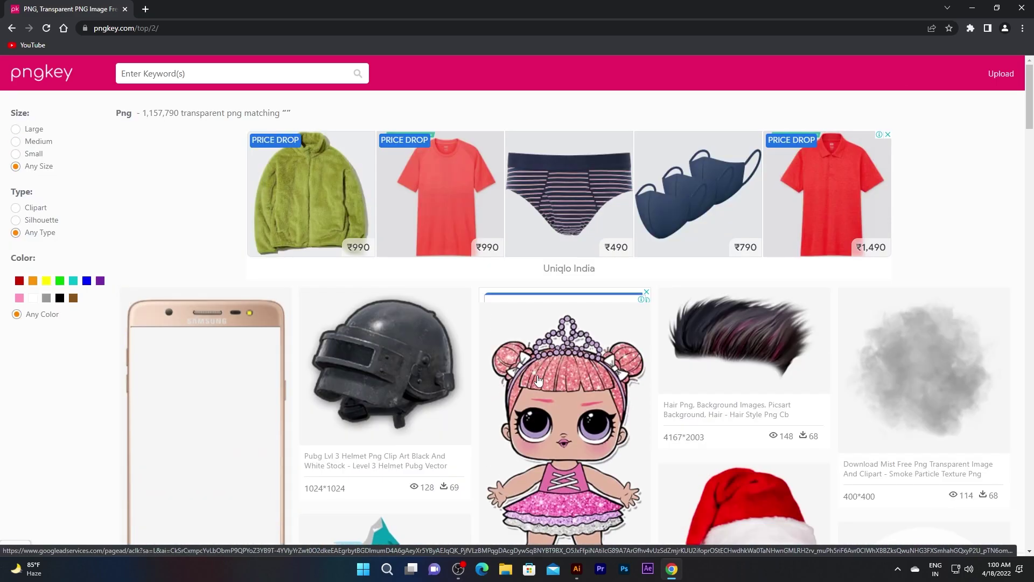
- Go back to the pngkey.com home page, scrolled to its keyword search and category list
click(12, 28)
scroll(480, 228, up, 5)
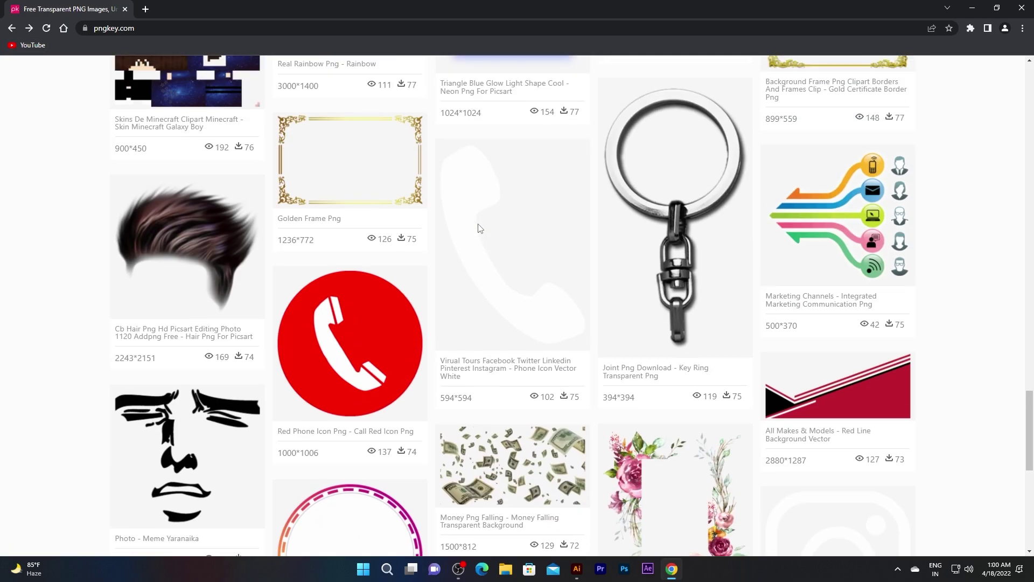
scroll(494, 242, up, 6)
scroll(494, 242, up, 6)
scroll(494, 242, up, 6)
scroll(494, 243, up, 7)
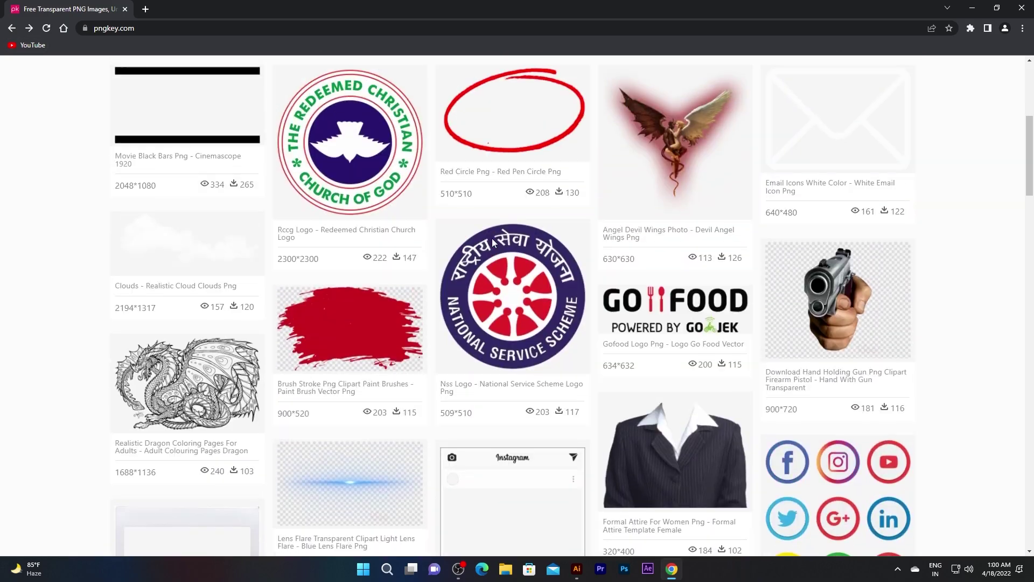
scroll(494, 243, up, 6)
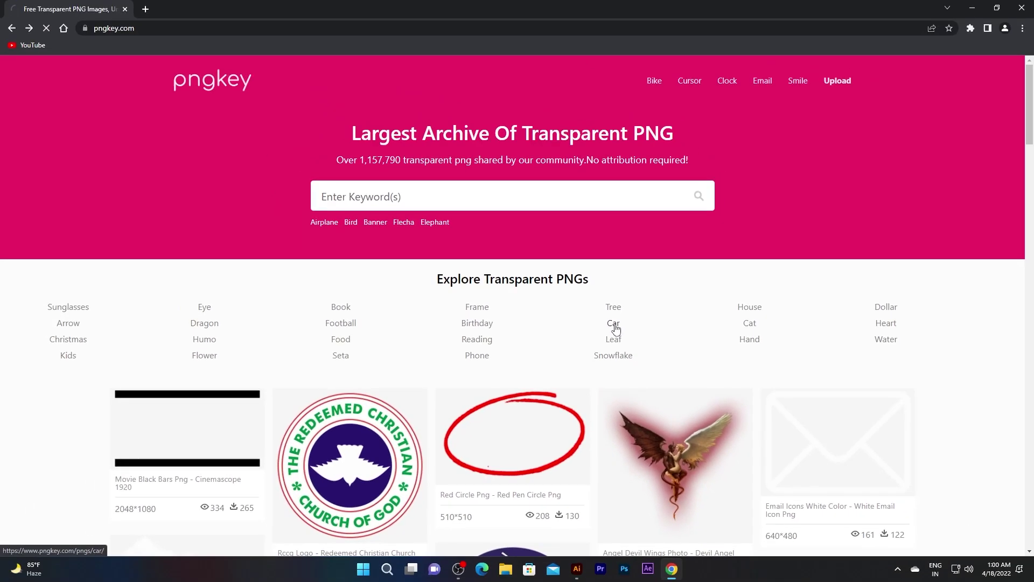
click(616, 328)
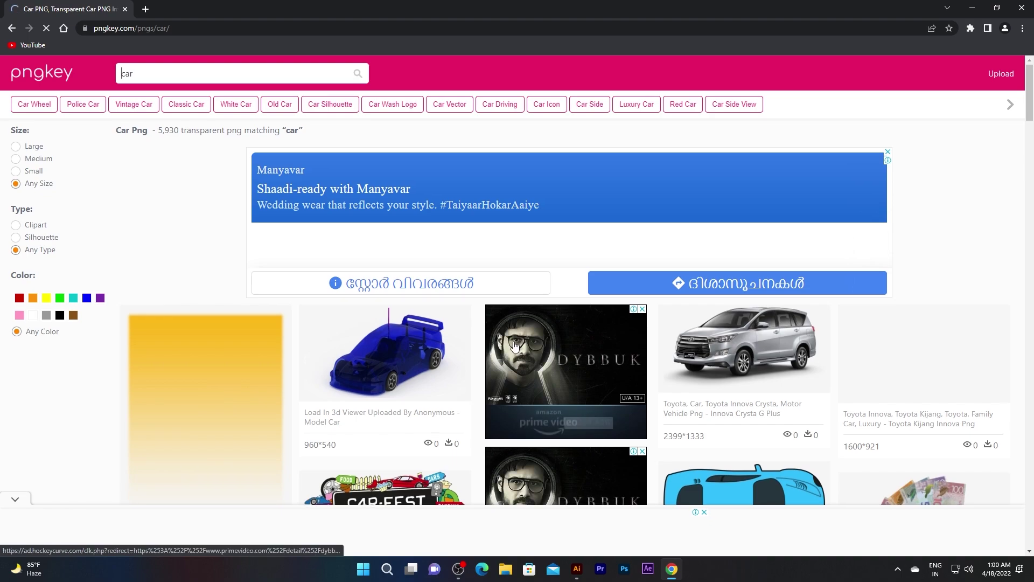
scroll(515, 346, down, 3)
scroll(367, 328, down, 1)
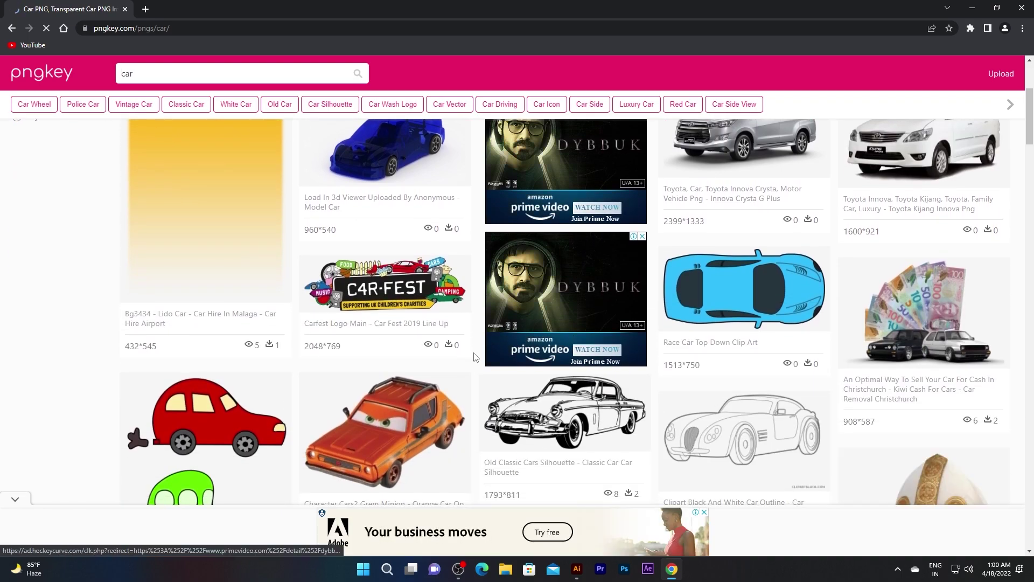
scroll(474, 378, down, 1)
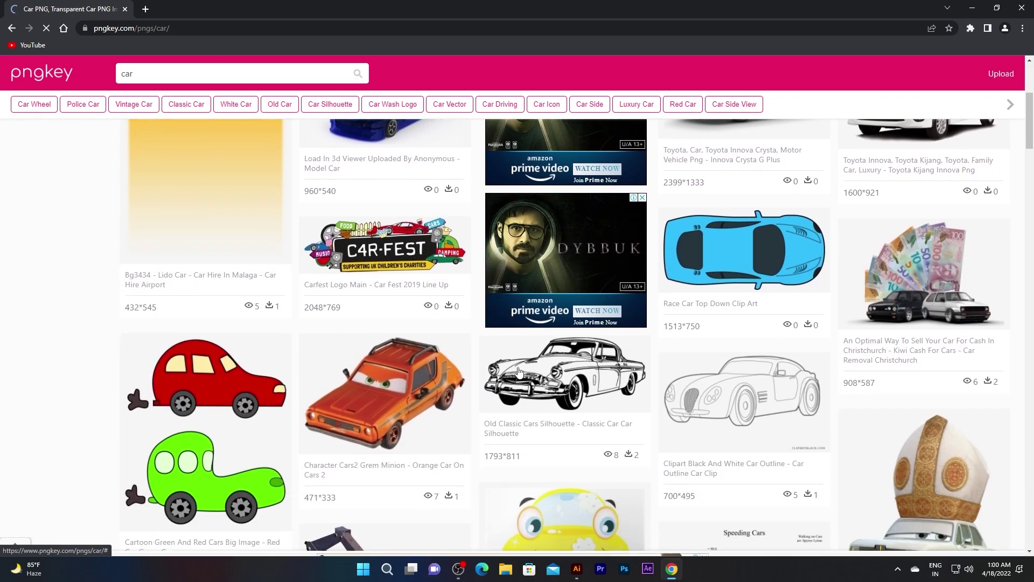
scroll(484, 377, down, 3)
scroll(517, 375, down, 4)
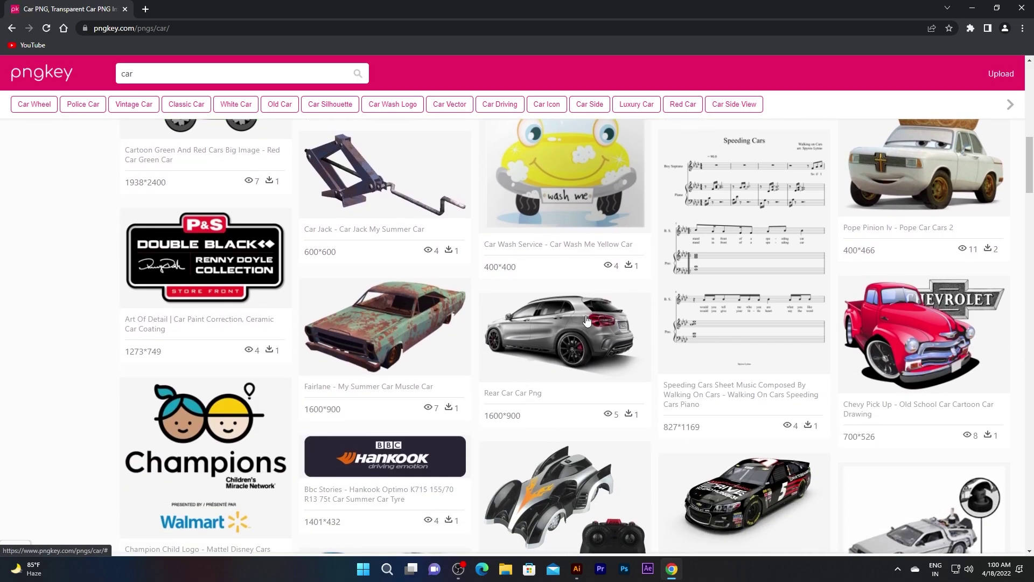
scroll(587, 434, down, 2)
scroll(587, 434, down, 4)
scroll(587, 434, down, 2)
scroll(587, 434, down, 3)
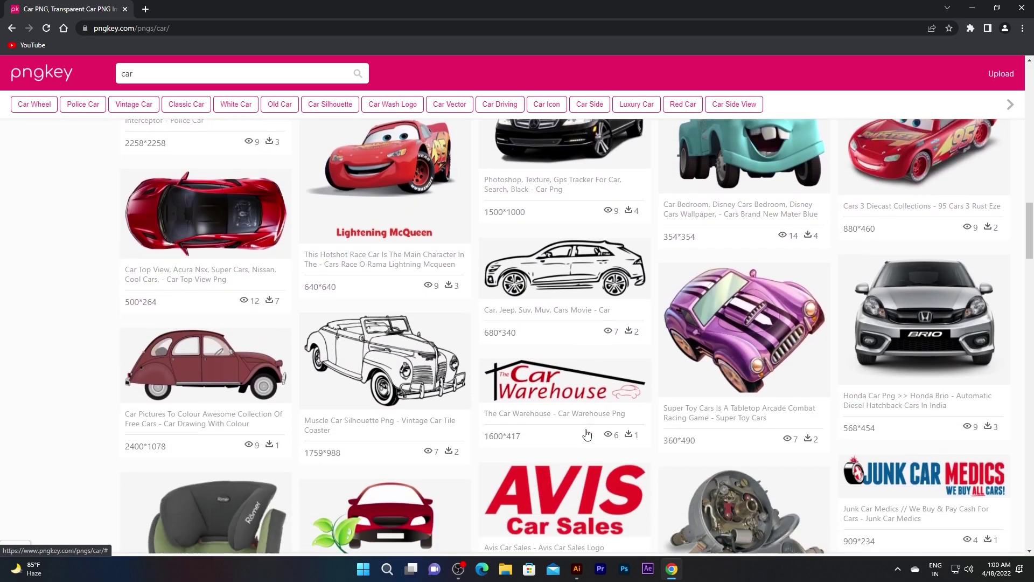
scroll(587, 434, down, 2)
scroll(587, 434, down, 3)
scroll(587, 434, down, 2)
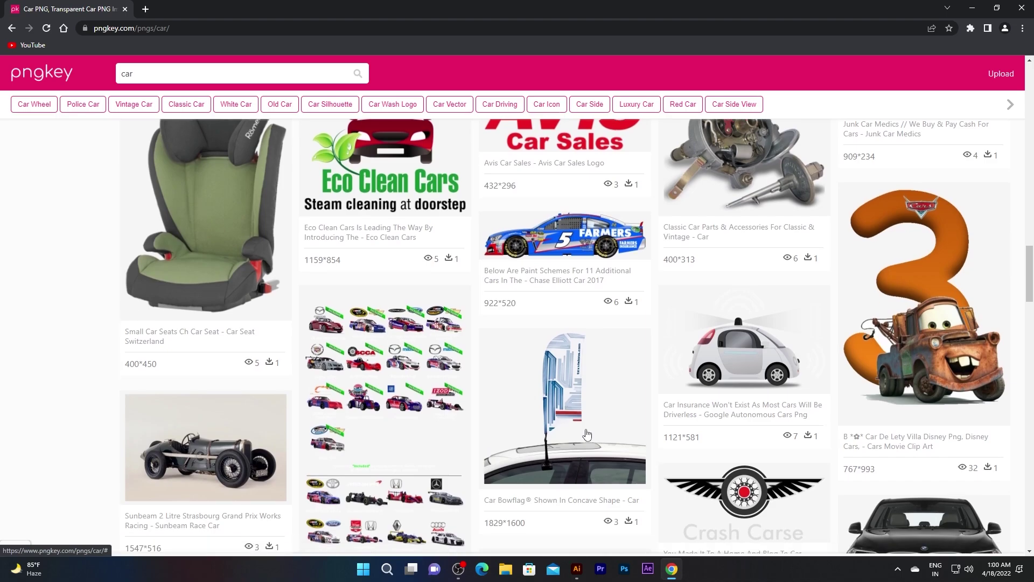
scroll(588, 434, down, 4)
scroll(587, 434, down, 2)
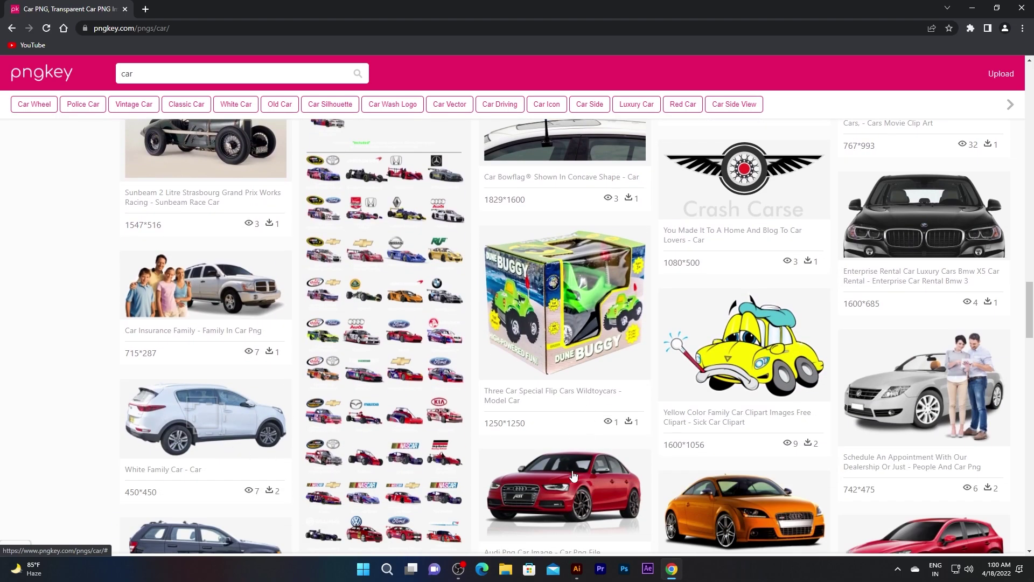
scroll(543, 334, down, 4)
scroll(666, 420, down, 3)
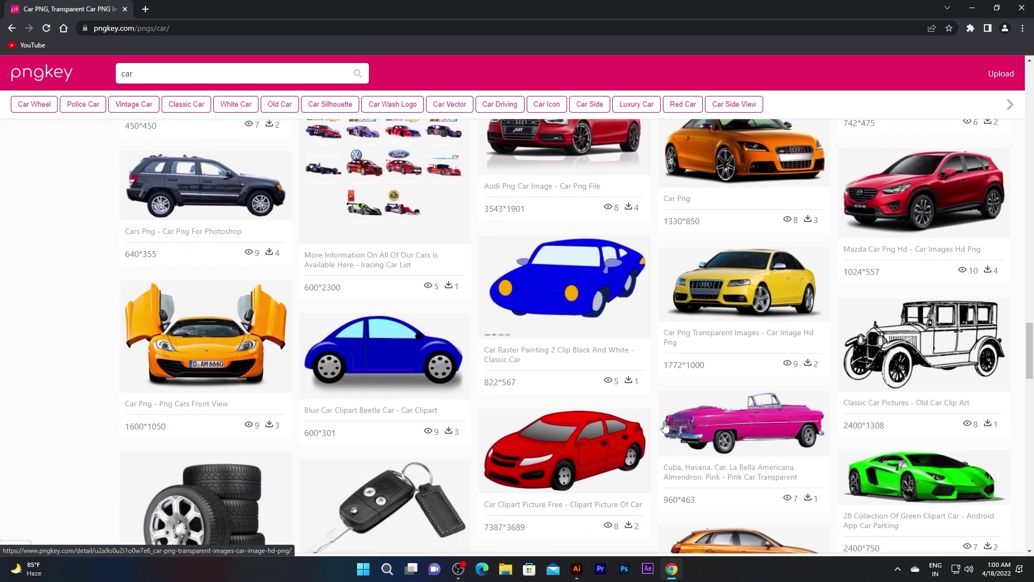
scroll(665, 425, down, 4)
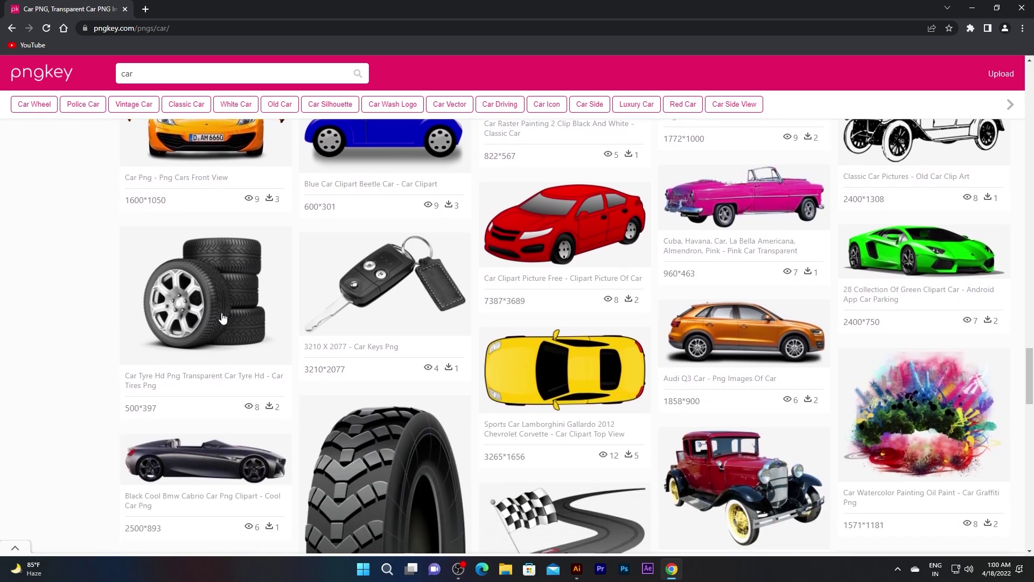
scroll(342, 398, down, 4)
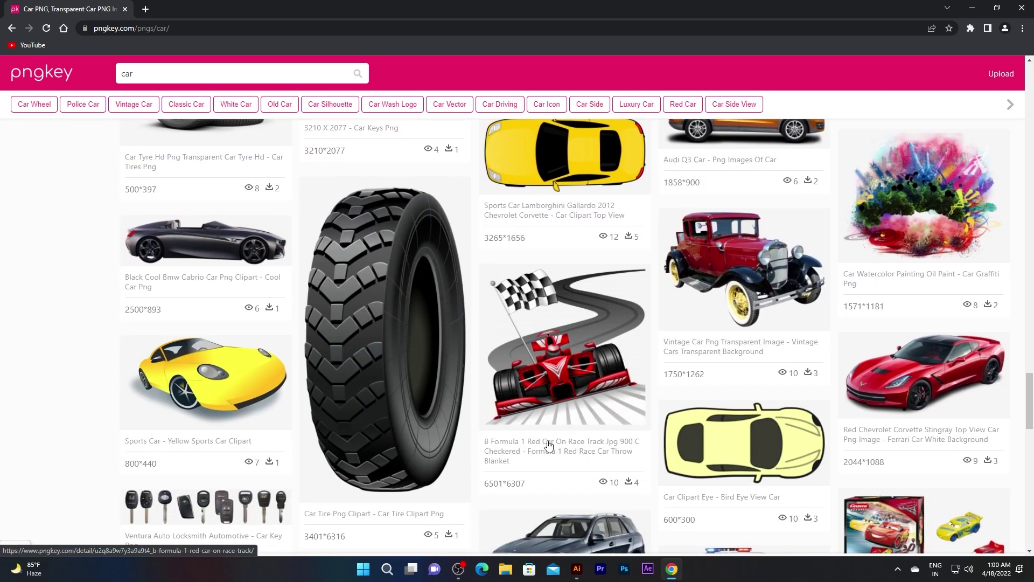
scroll(546, 445, down, 4)
scroll(556, 434, down, 4)
scroll(543, 446, down, 2)
scroll(543, 446, down, 4)
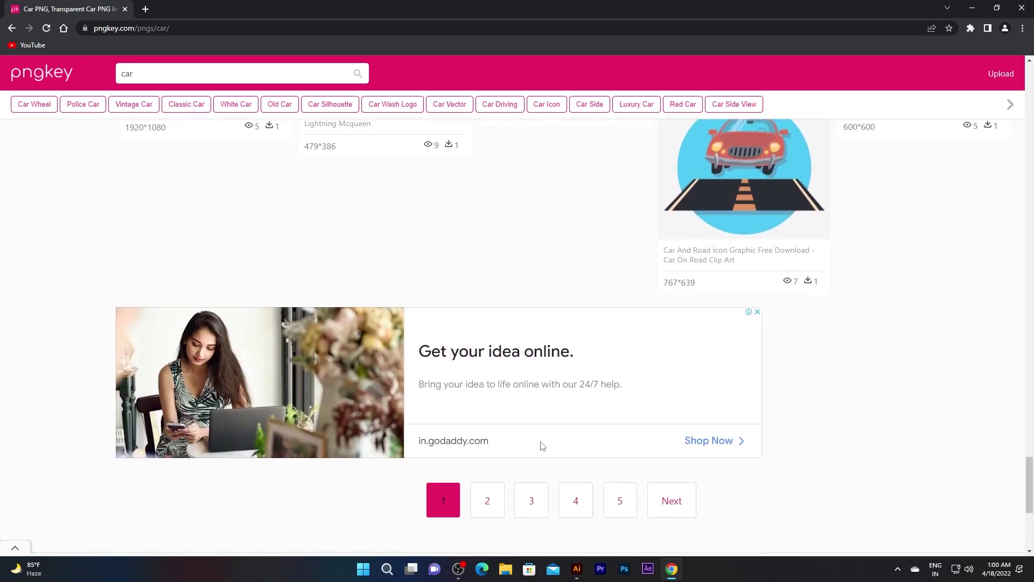
scroll(539, 452, down, 2)
scroll(607, 397, up, 5)
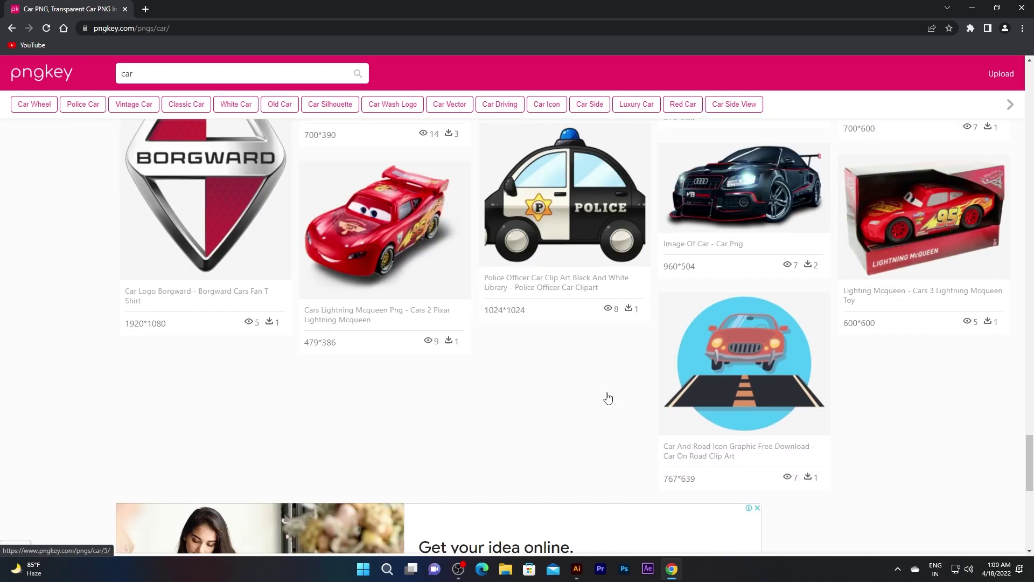
scroll(607, 397, up, 3)
scroll(607, 397, up, 4)
scroll(608, 397, up, 3)
scroll(607, 397, up, 3)
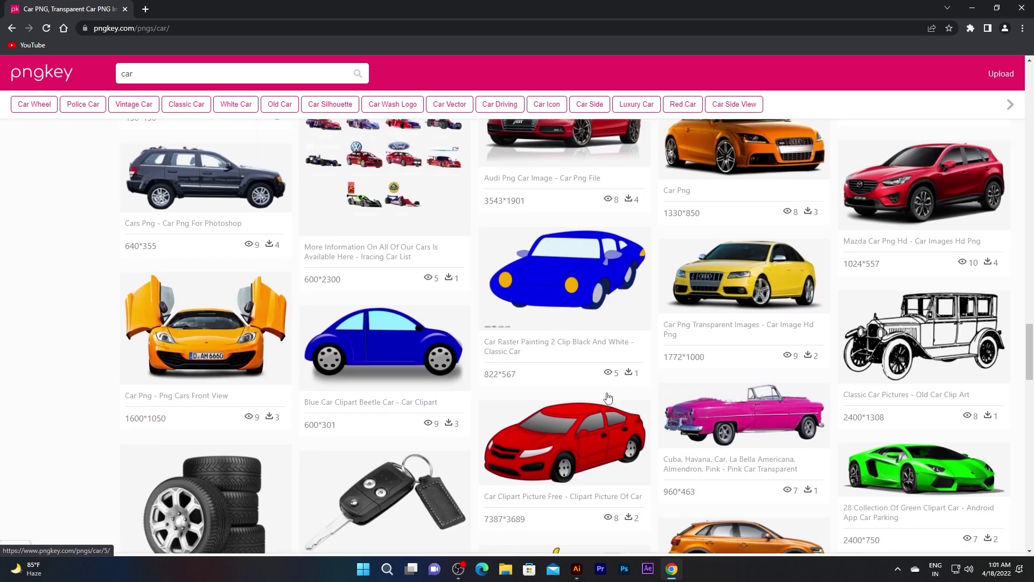
scroll(607, 397, up, 3)
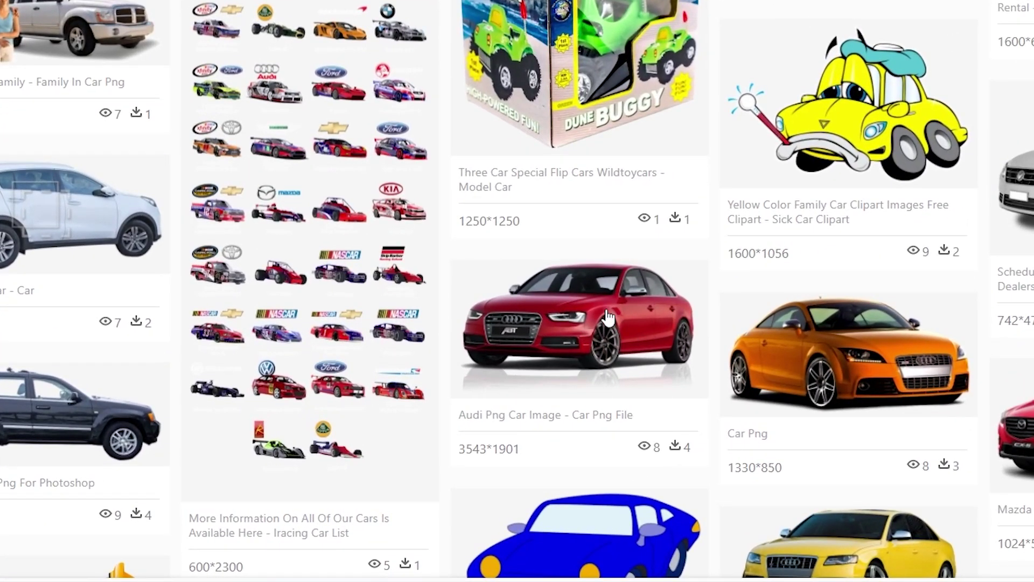
- Download the red Audi car image from PNGKey as a transparent 3543x1901 PNG
click(608, 318)
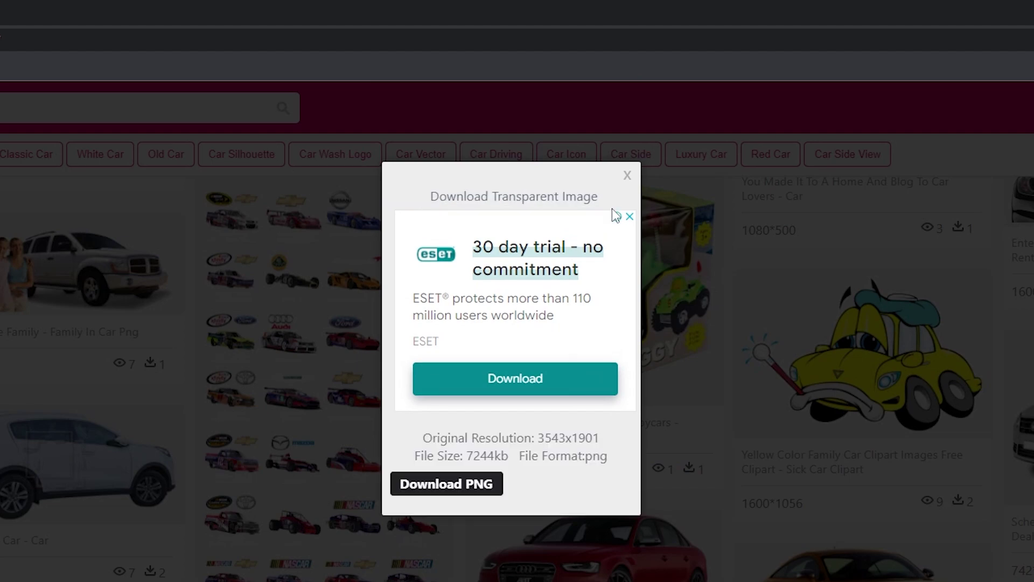
click(454, 488)
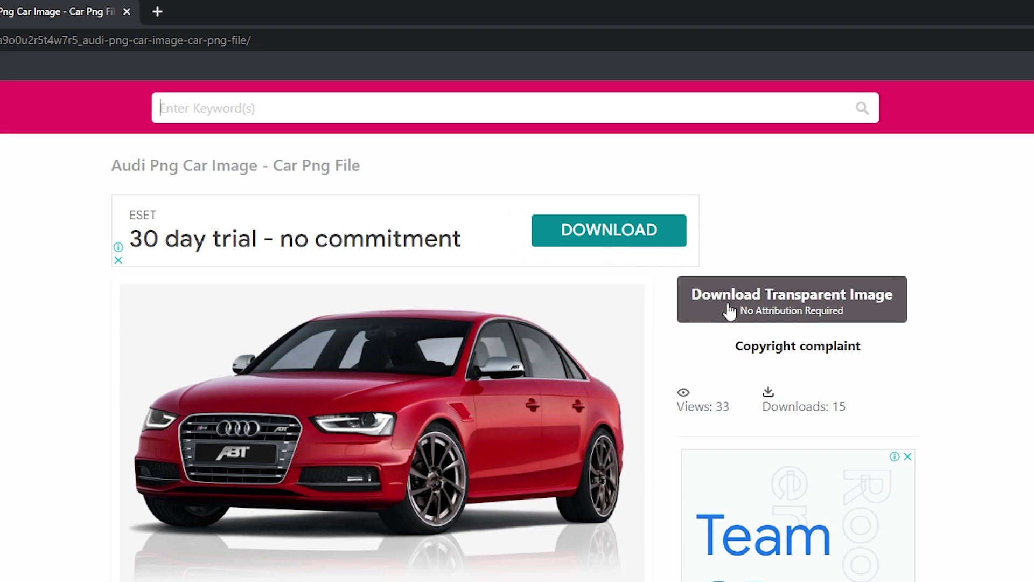
click(781, 310)
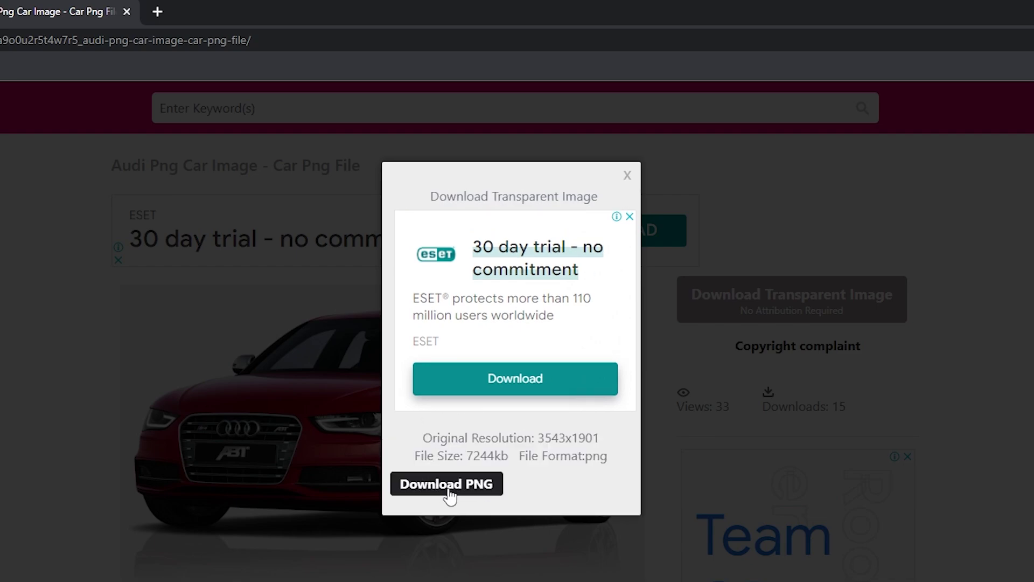
click(448, 486)
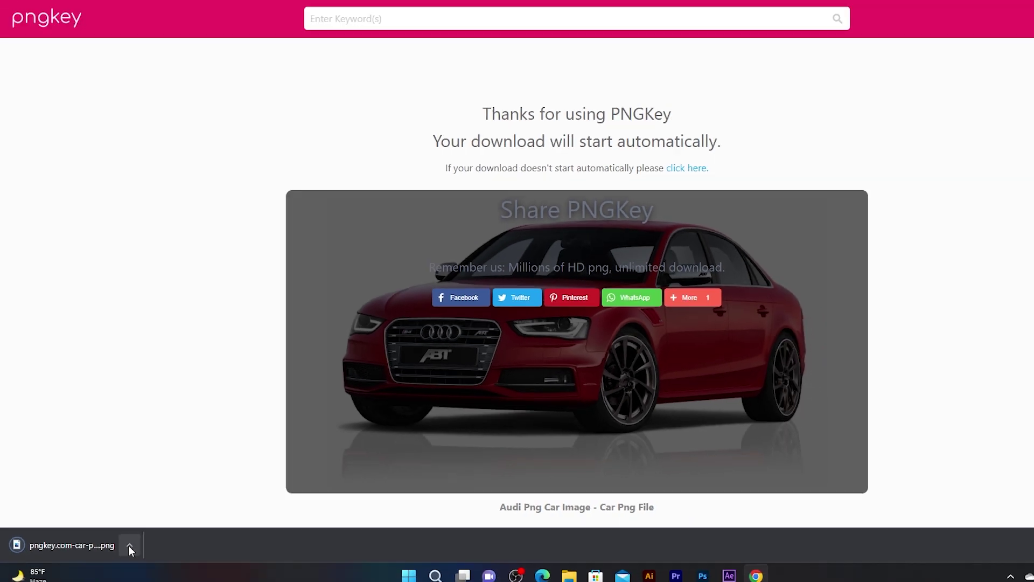
- Open the downloaded Audi PNG from Chrome's download bar and preview it in Photos
click(115, 541)
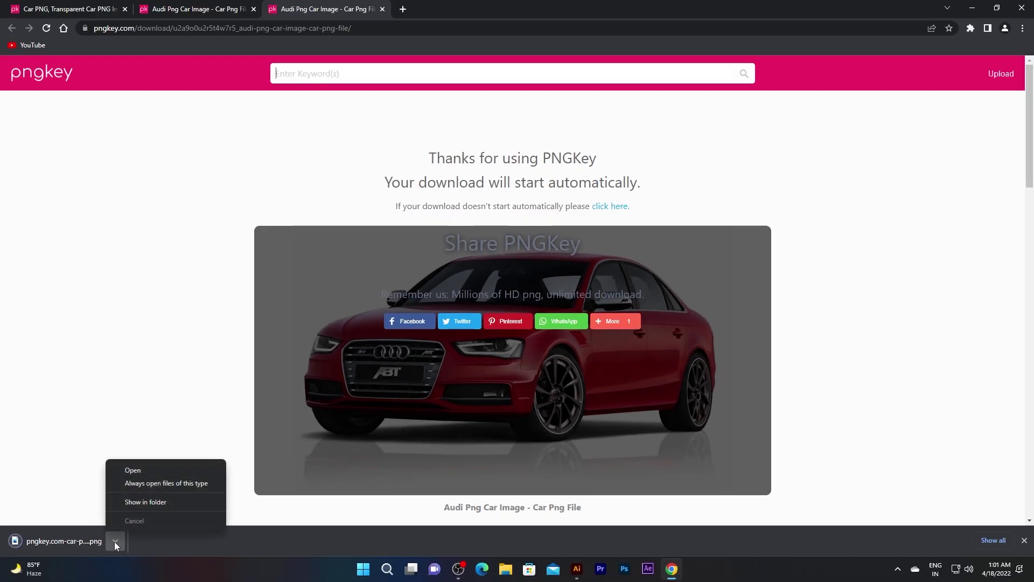
click(132, 470)
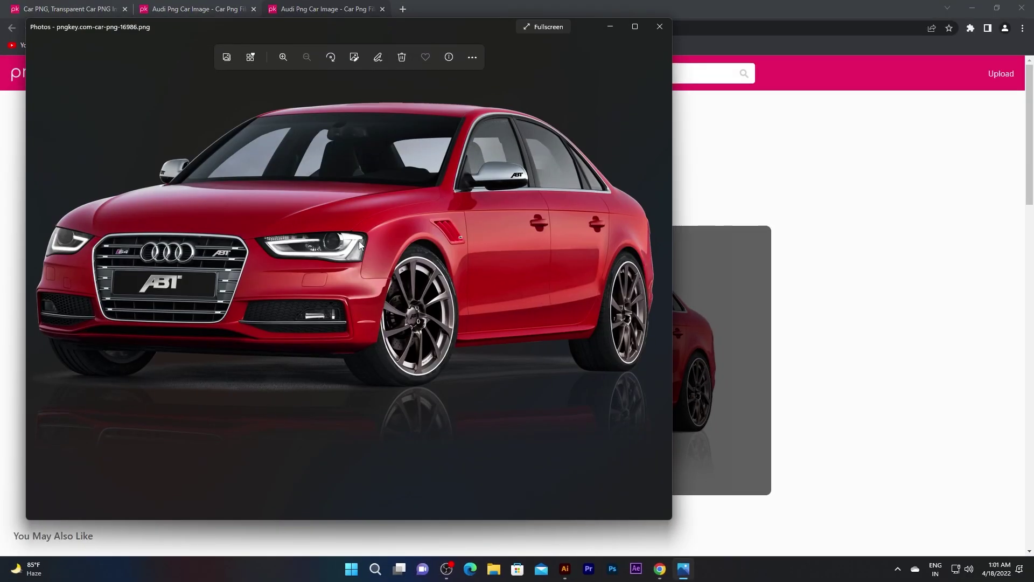
scroll(378, 274, up, 2)
scroll(378, 273, up, 2)
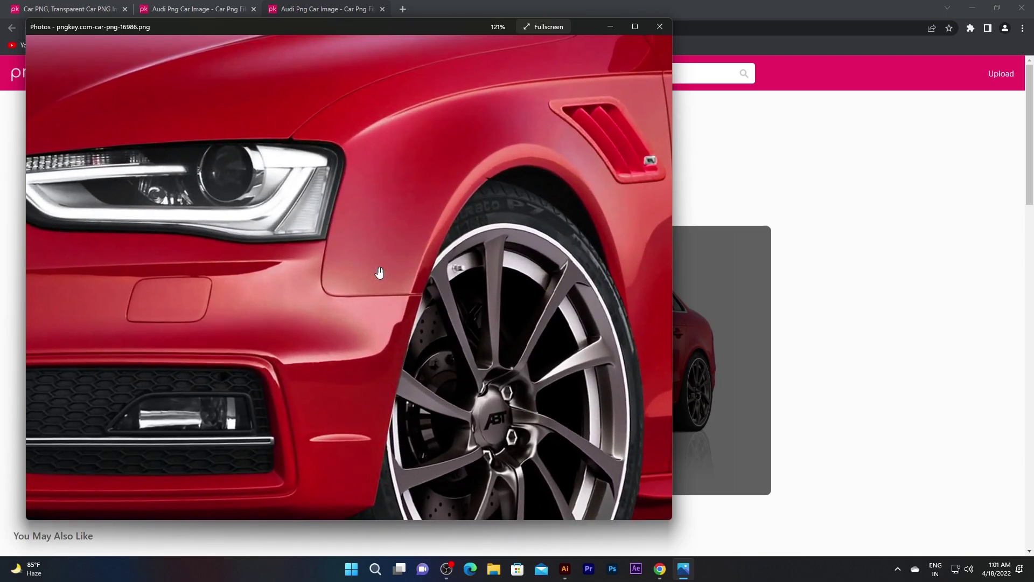
scroll(379, 273, down, 2)
scroll(387, 296, down, 3)
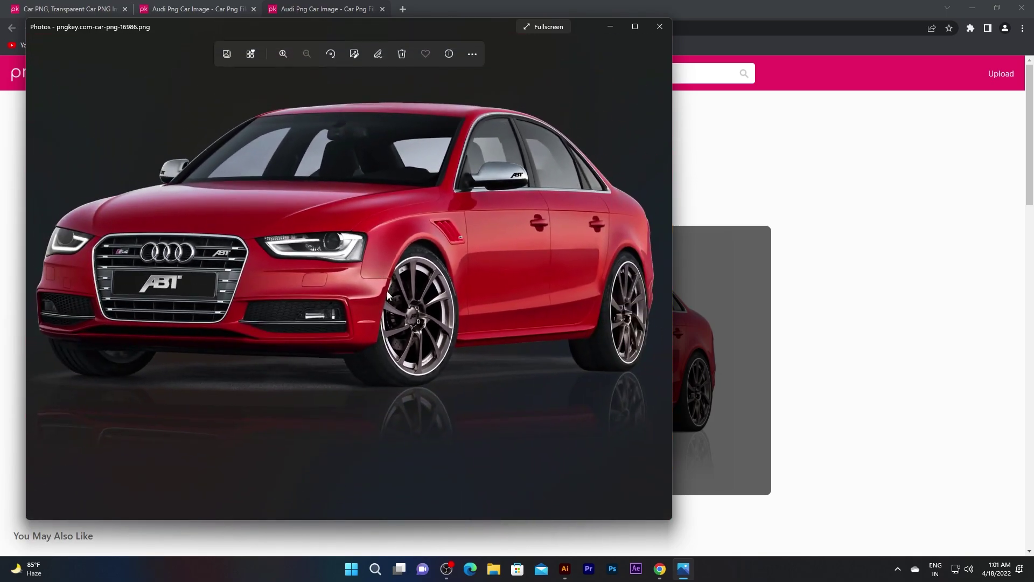
- Load the Audi car PNG into Illustrator with File > Place
click(564, 567)
click(52, 8)
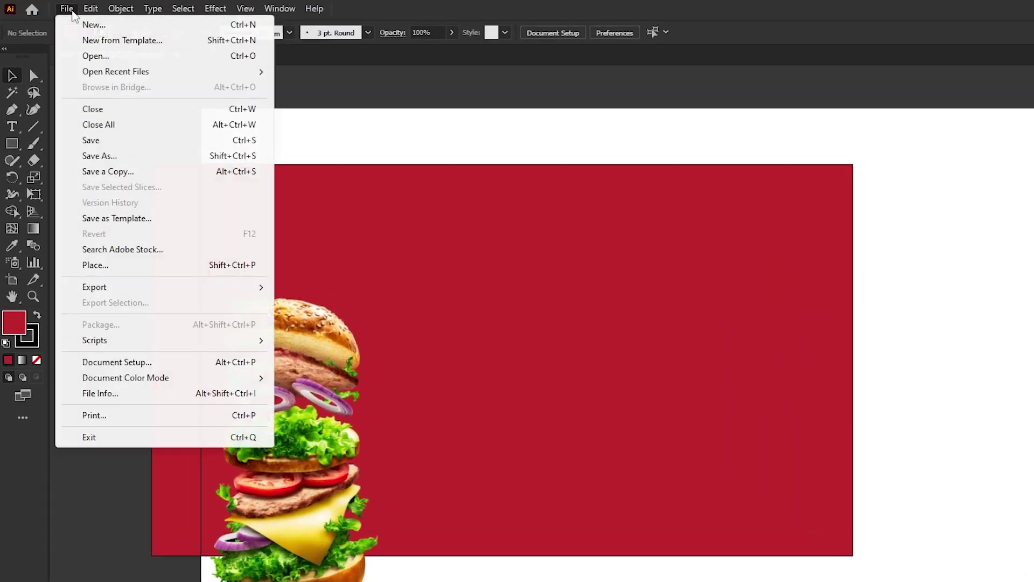
click(88, 303)
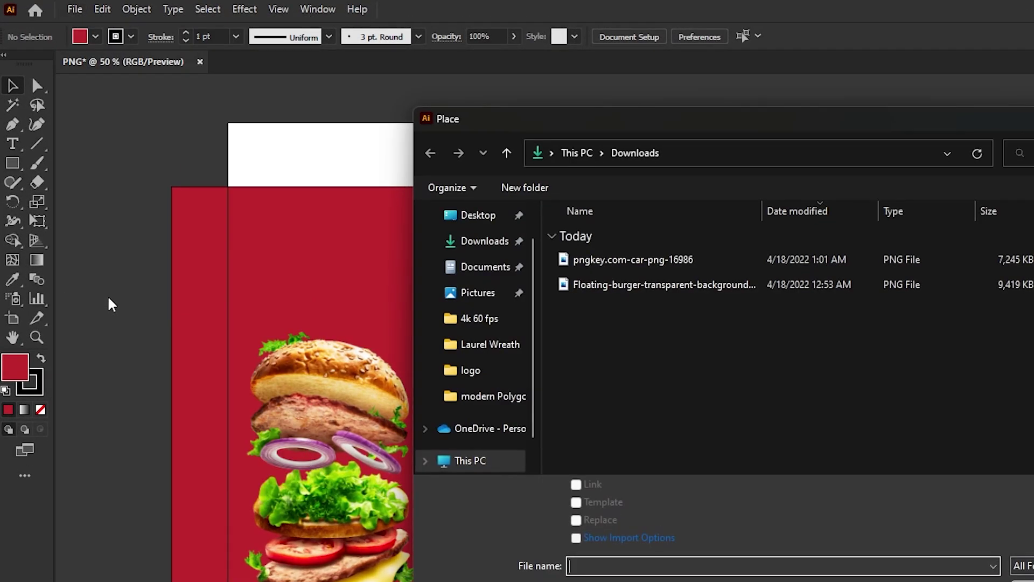
click(397, 175)
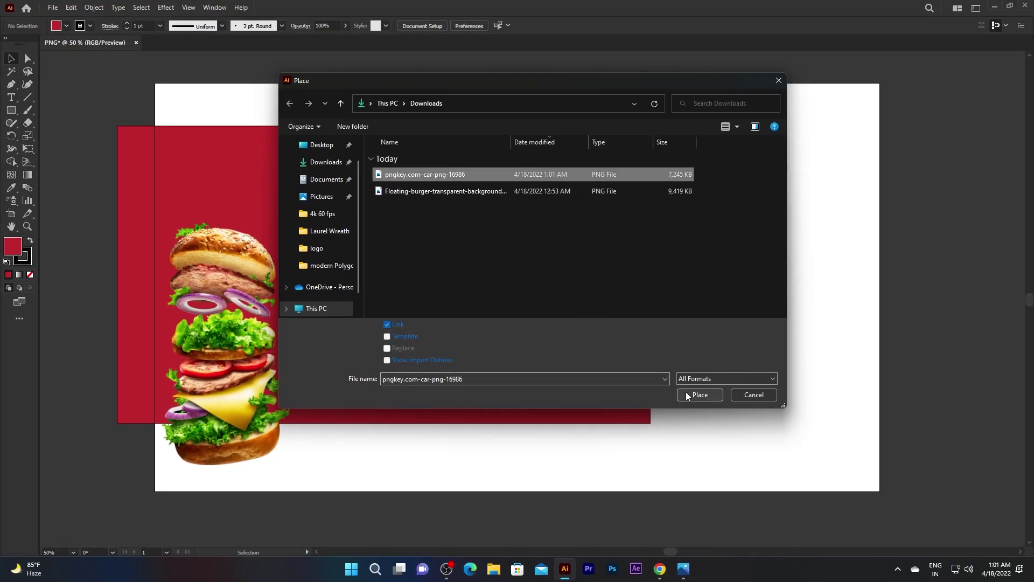
click(699, 395)
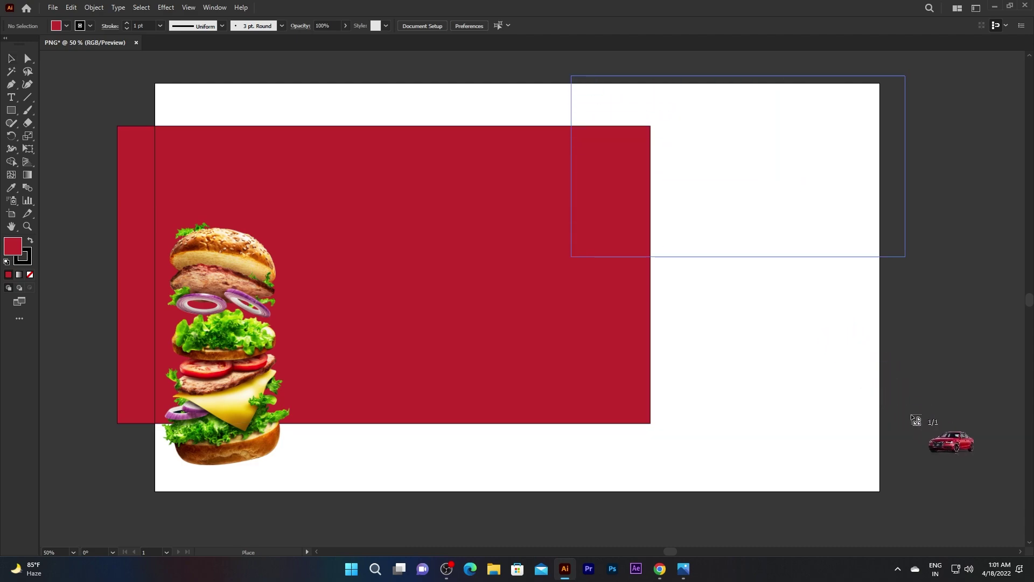
- Drop the Audi onto the artboard over the red rectangle and move the burger toward the left edge
click(956, 276)
mouse_move(891, 110)
mouse_down()
mouse_move(668, 362)
mouse_move(520, 296)
mouse_move(513, 329)
mouse_up()
drag(199, 290, 151, 229)
mouse_move(477, 300)
mouse_down()
mouse_move(634, 470)
mouse_move(772, 327)
mouse_up()
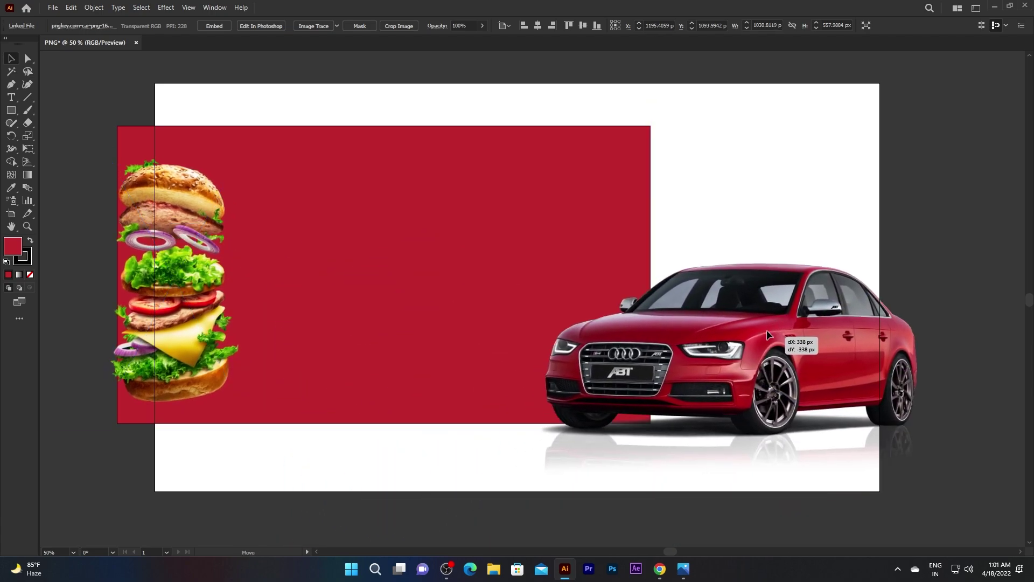
- Fine-tune the car's position so it sits on the red rectangle's right side
click(948, 140)
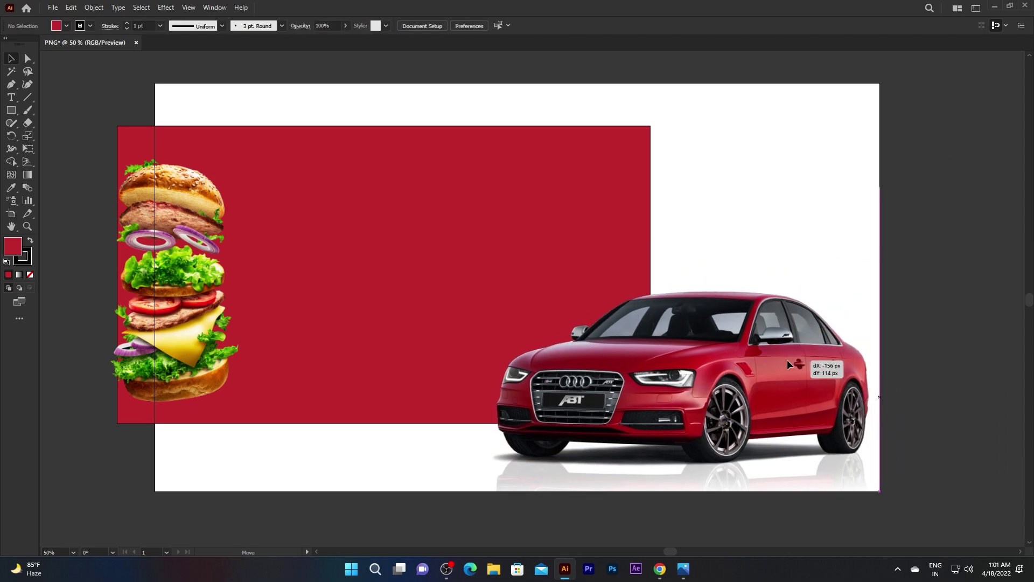
drag(853, 322, 556, 248)
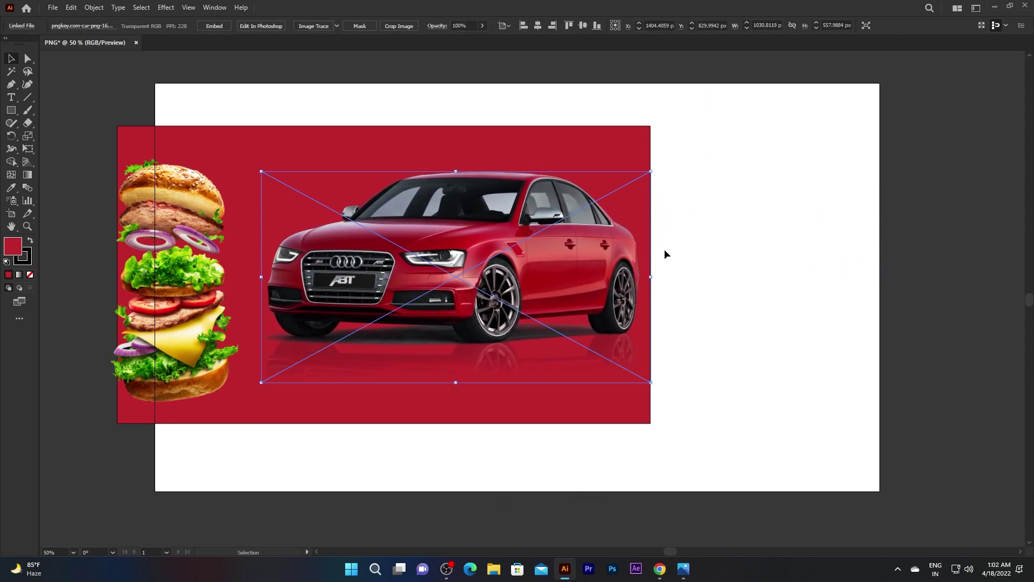
click(754, 256)
drag(420, 278, 483, 295)
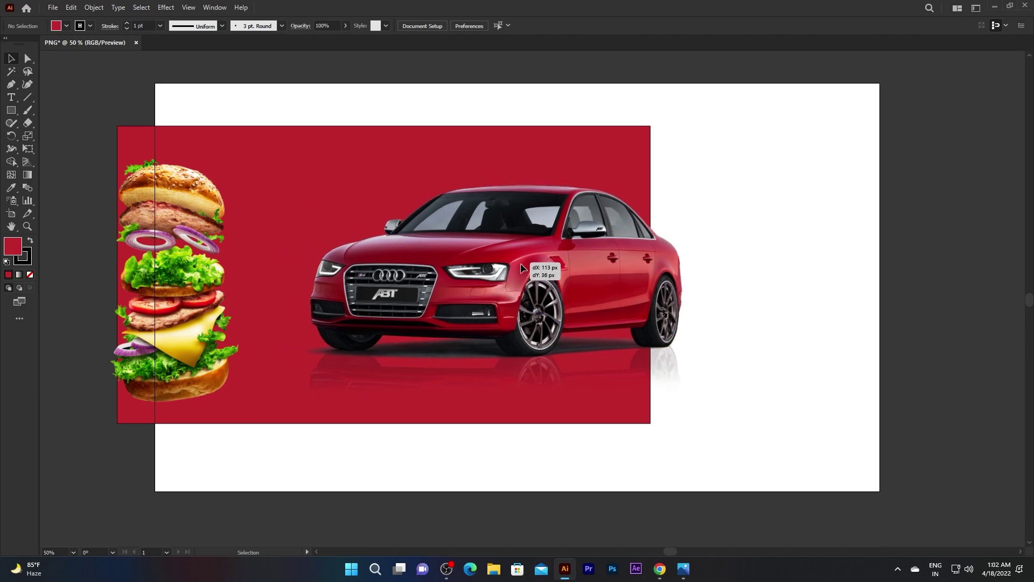
click(772, 282)
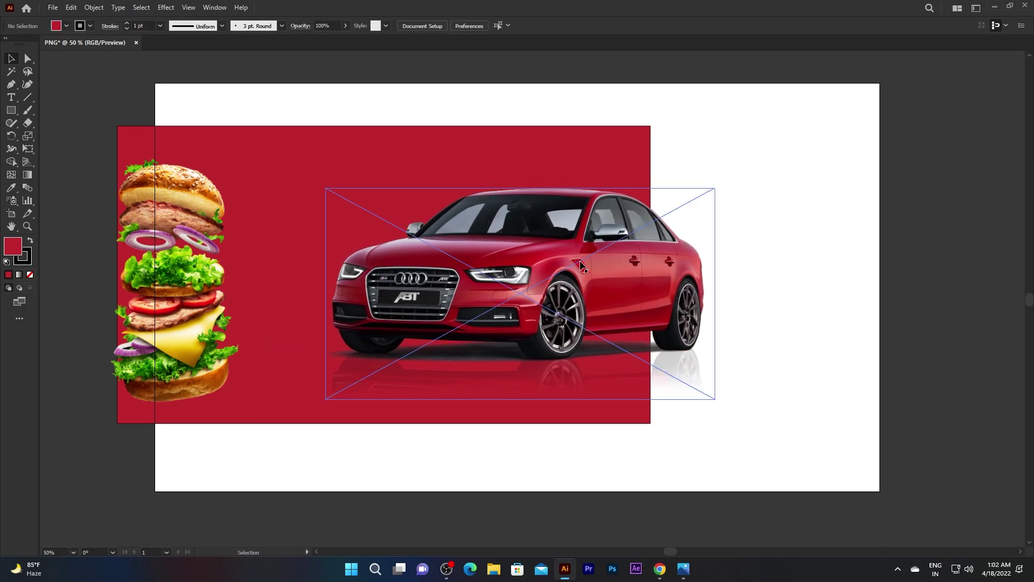
drag(582, 266, 628, 306)
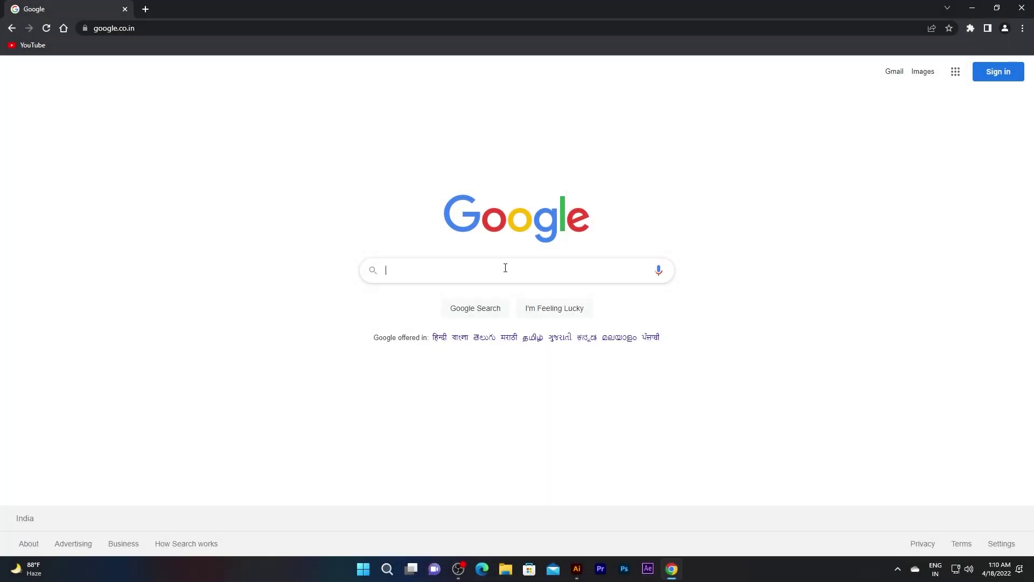
- Search Google for 'PNGitem' to reach the PNGitem site
click(505, 268)
text(PN)
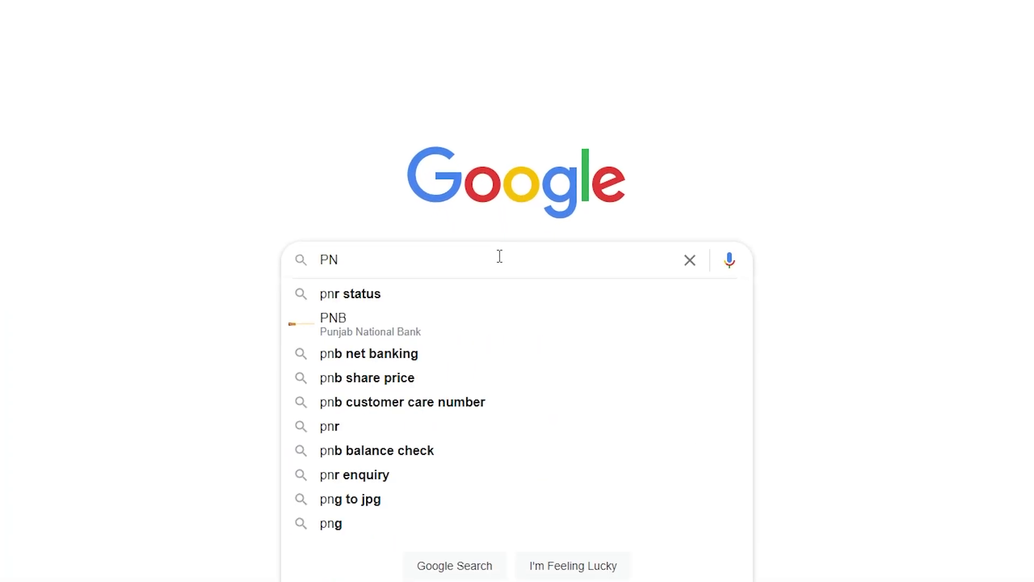
text(Gitem)
key(Return)
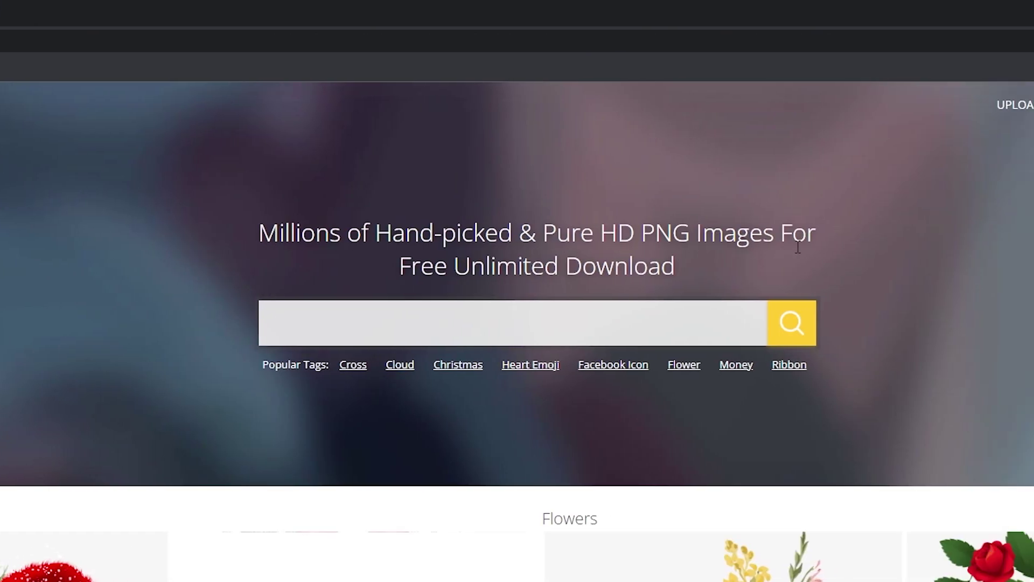
- Scroll down the PNGitem home page past the categories to the popular stock PNG images
click(423, 324)
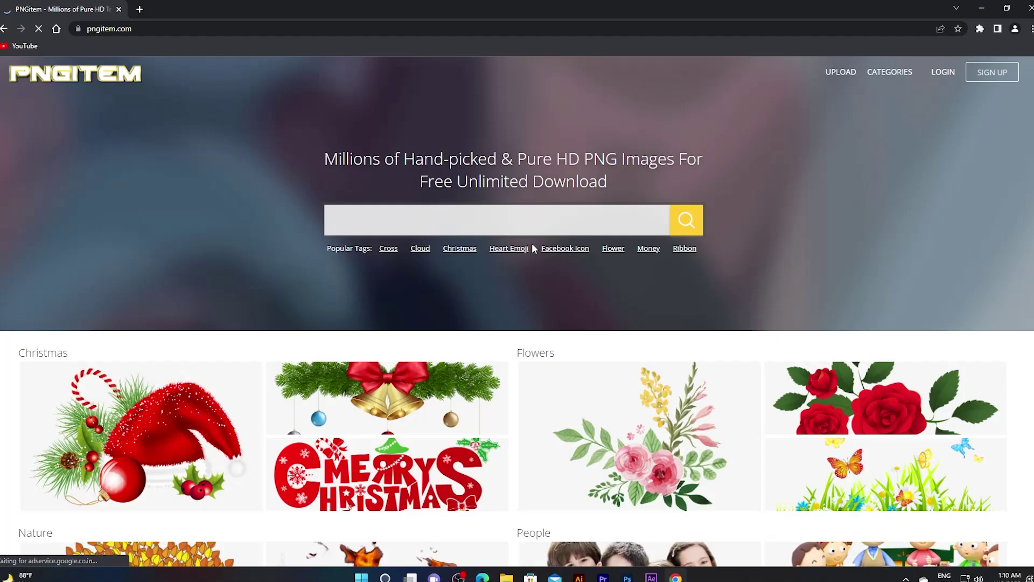
scroll(528, 242, down, 2)
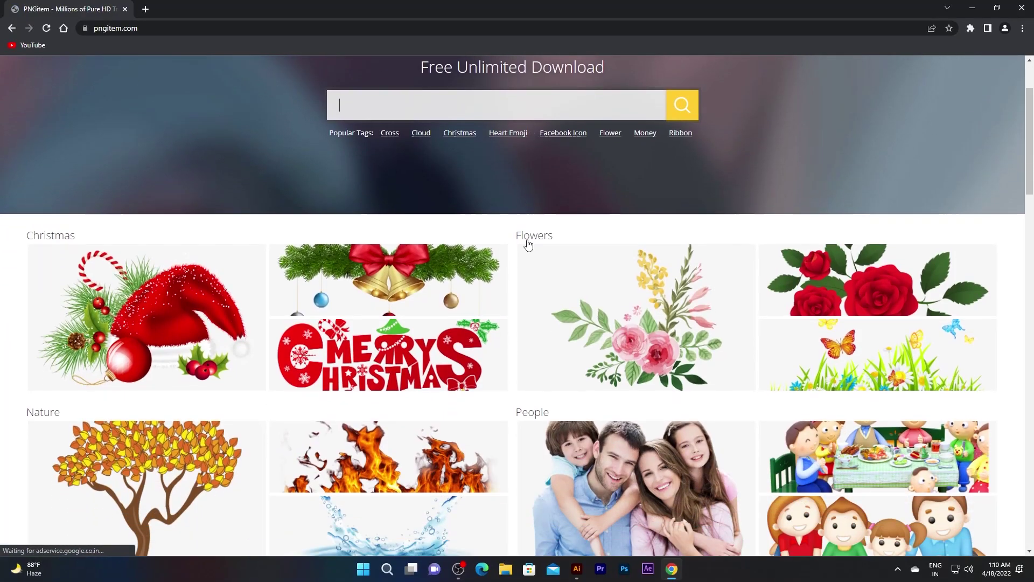
scroll(555, 197, down, 1)
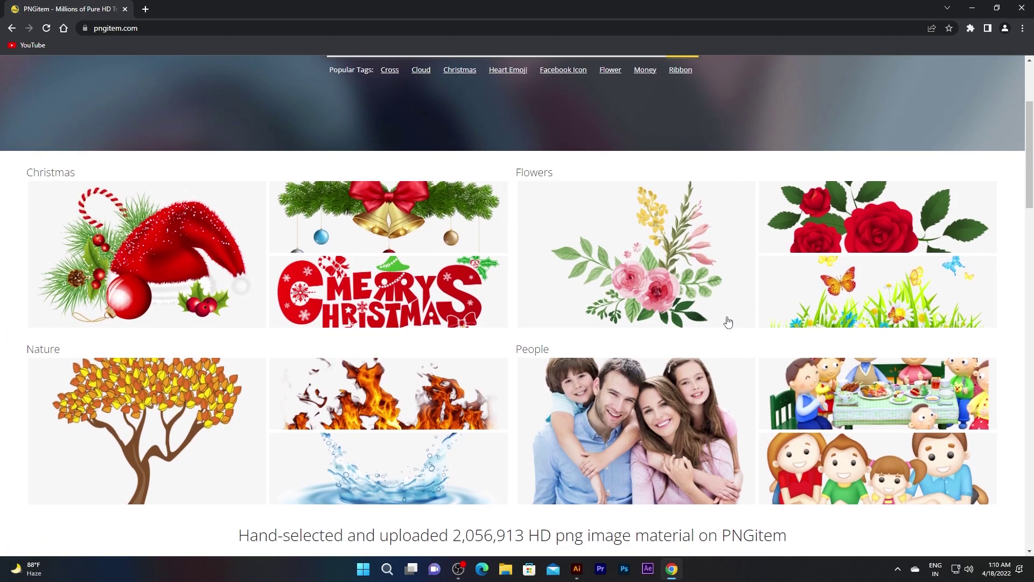
scroll(727, 324, down, 5)
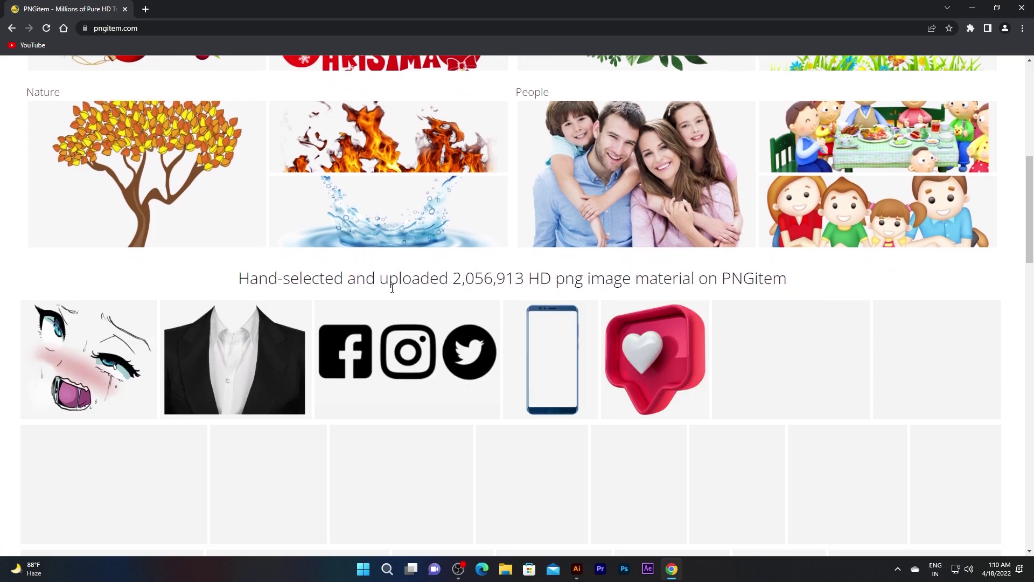
scroll(688, 265, down, 3)
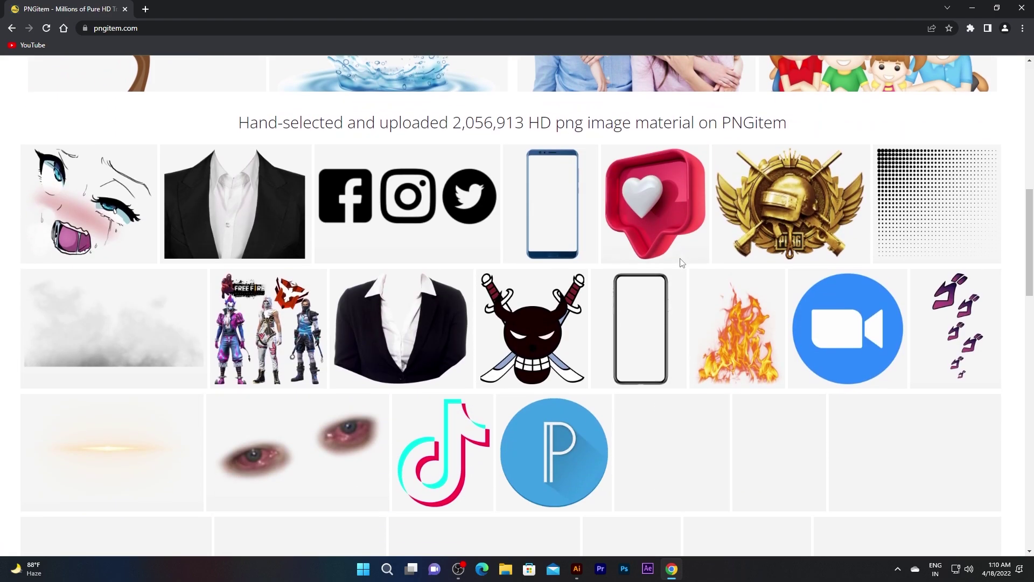
scroll(573, 403, down, 2)
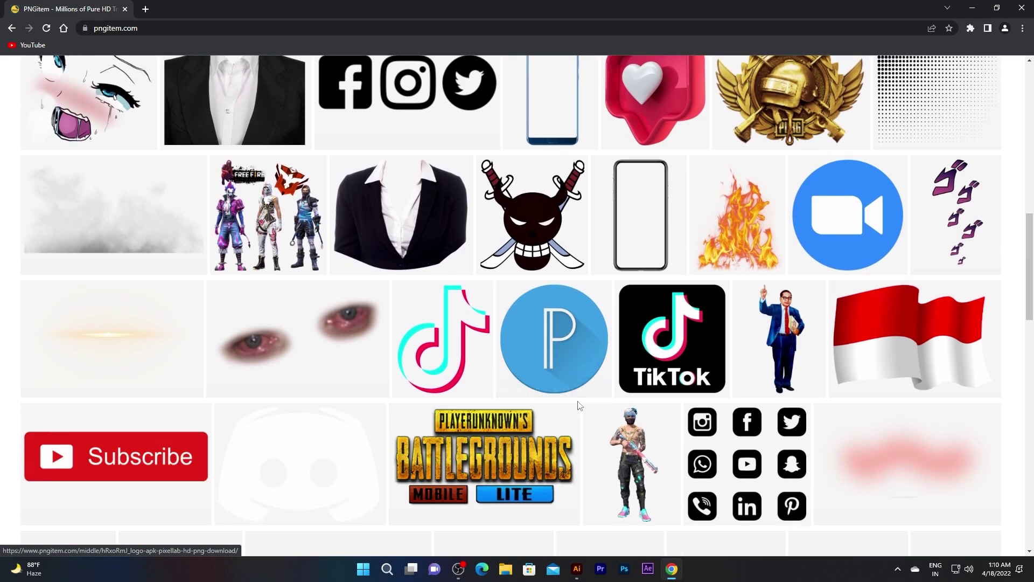
scroll(580, 404, down, 2)
scroll(579, 411, down, 1)
scroll(487, 382, down, 2)
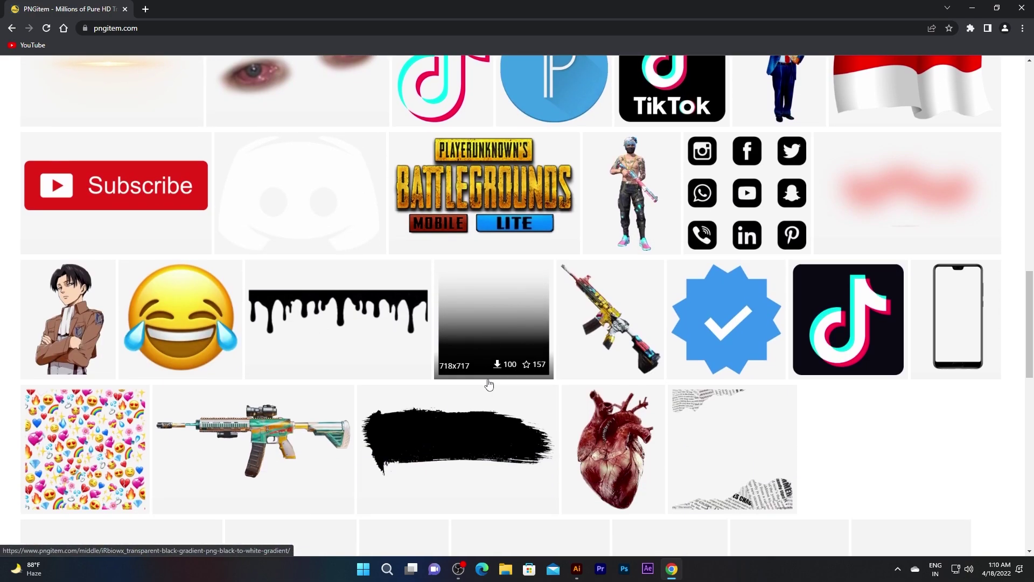
scroll(486, 380, down, 2)
scroll(487, 380, down, 2)
scroll(487, 383, down, 2)
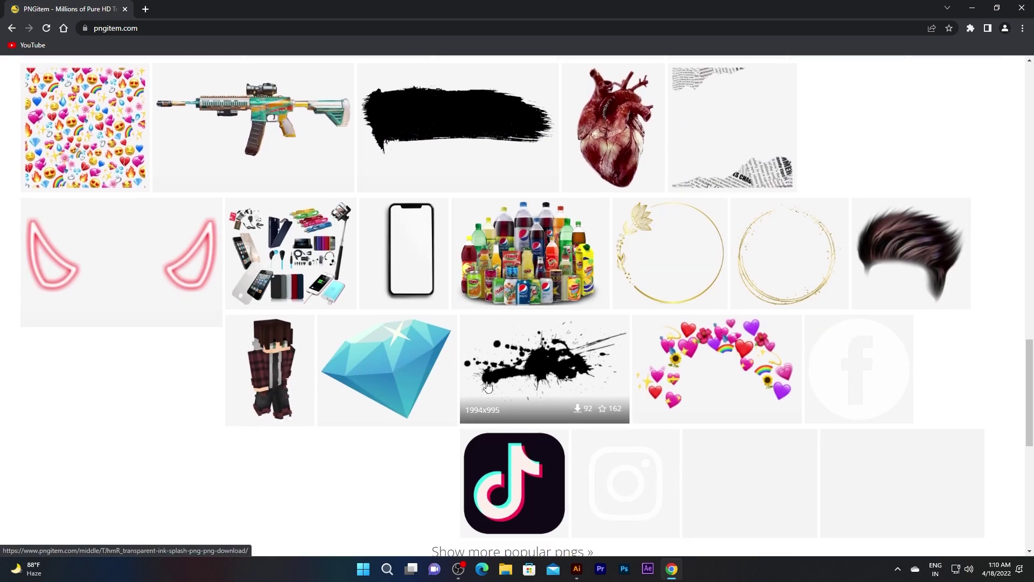
scroll(501, 404, down, 1)
scroll(517, 426, down, 1)
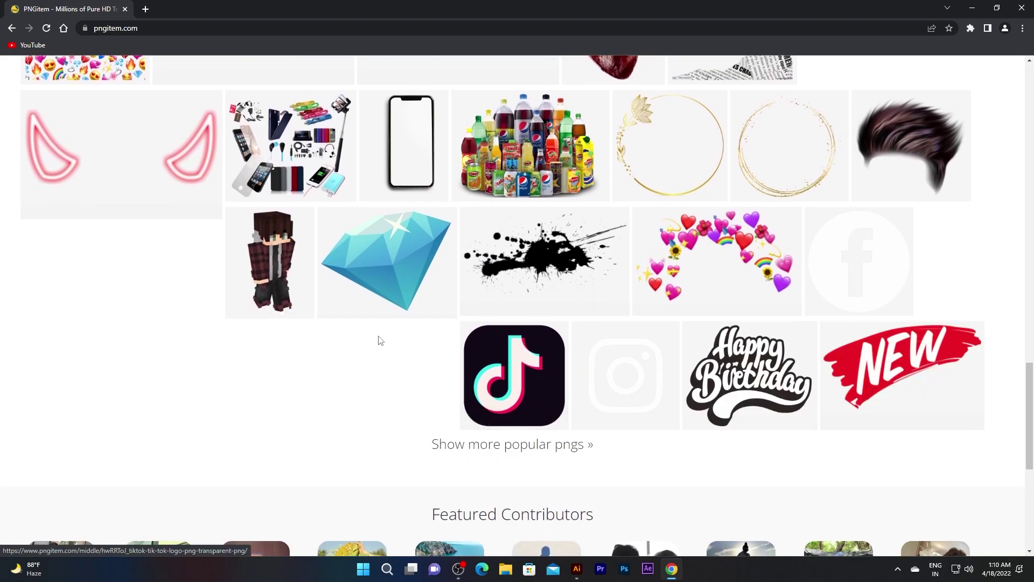
scroll(380, 340, down, 3)
scroll(390, 368, down, 1)
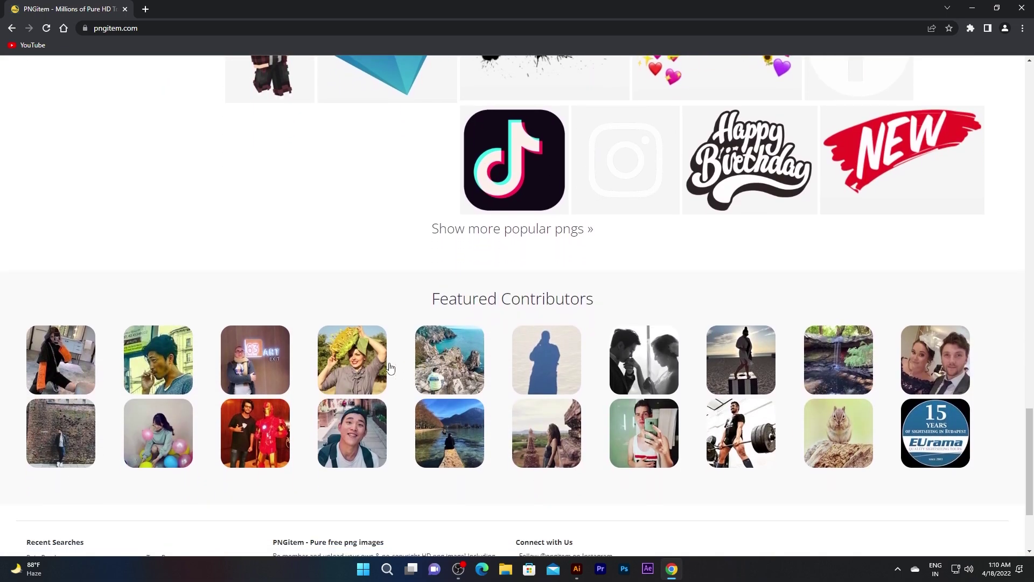
scroll(443, 368, down, 3)
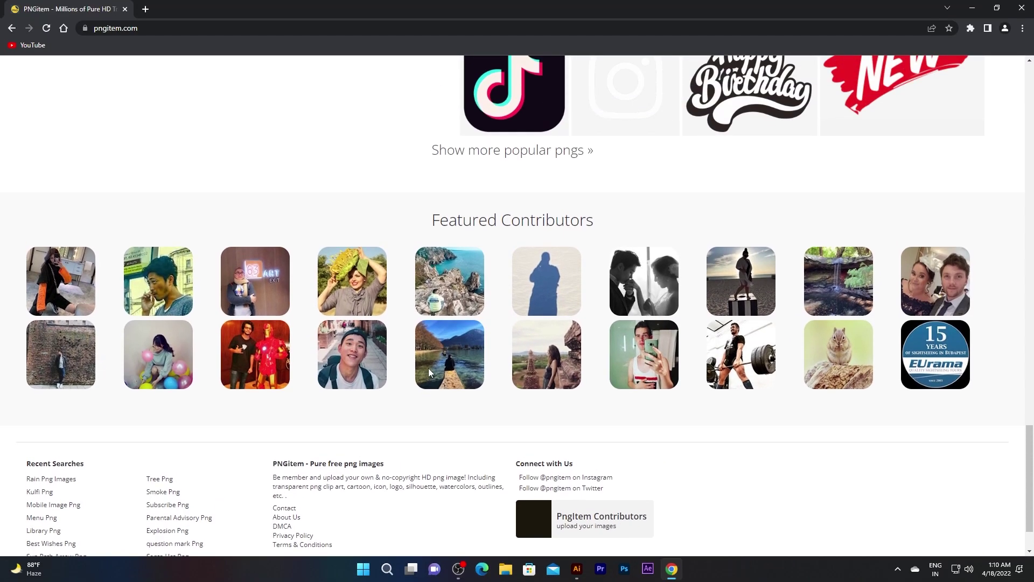
scroll(478, 275, up, 2)
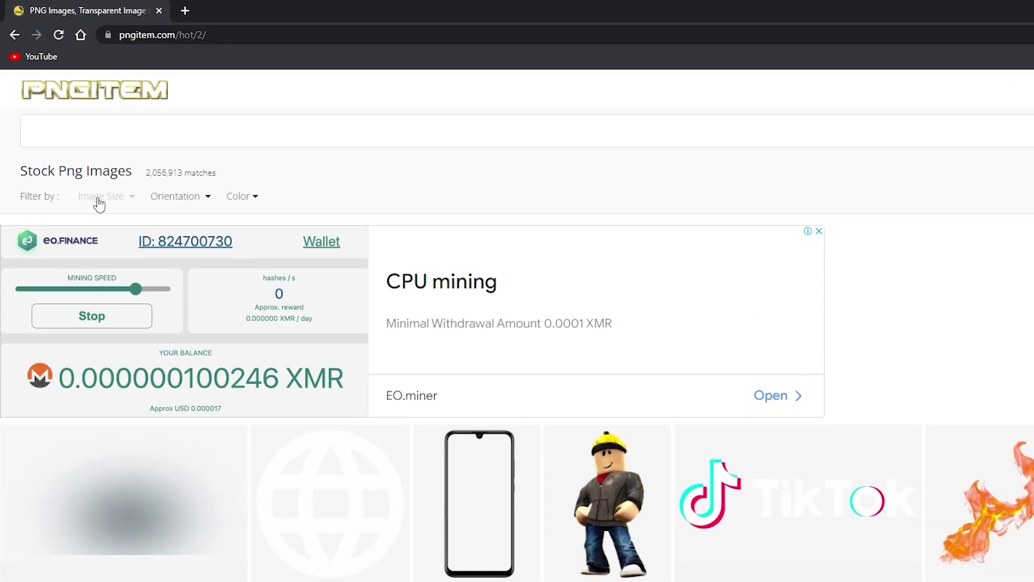
click(80, 155)
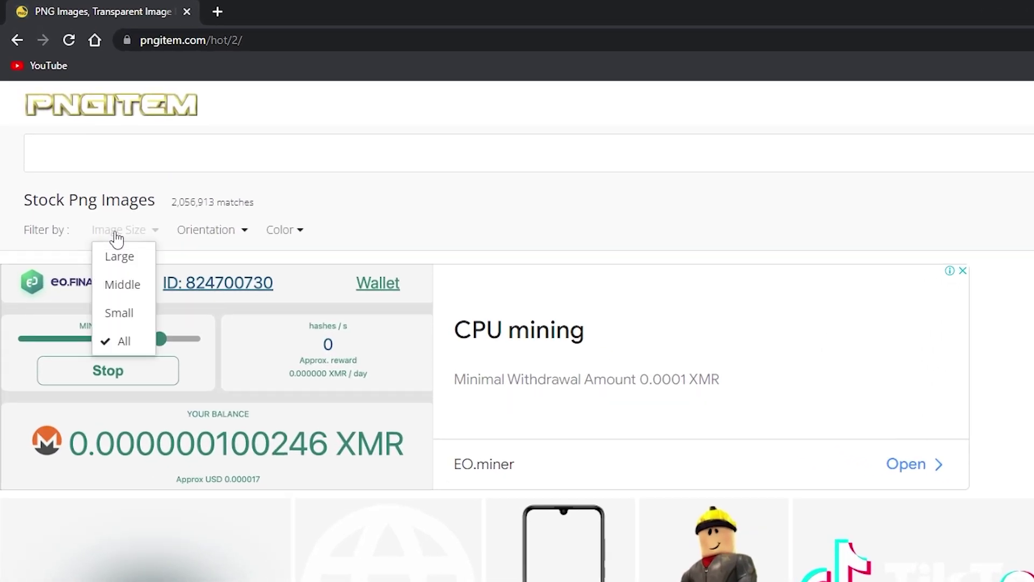
click(233, 237)
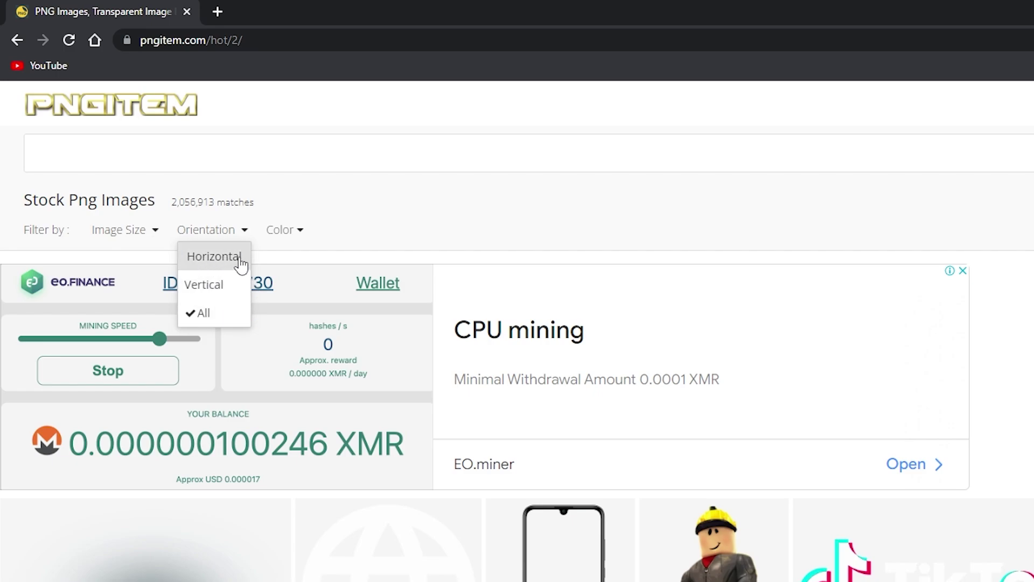
click(277, 236)
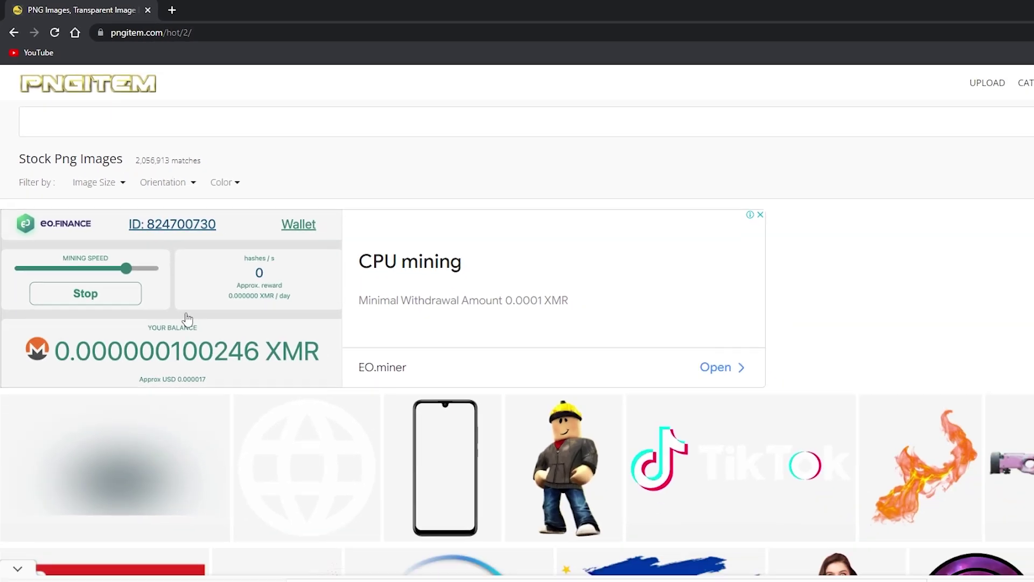
scroll(157, 274, down, 3)
scroll(157, 273, down, 1)
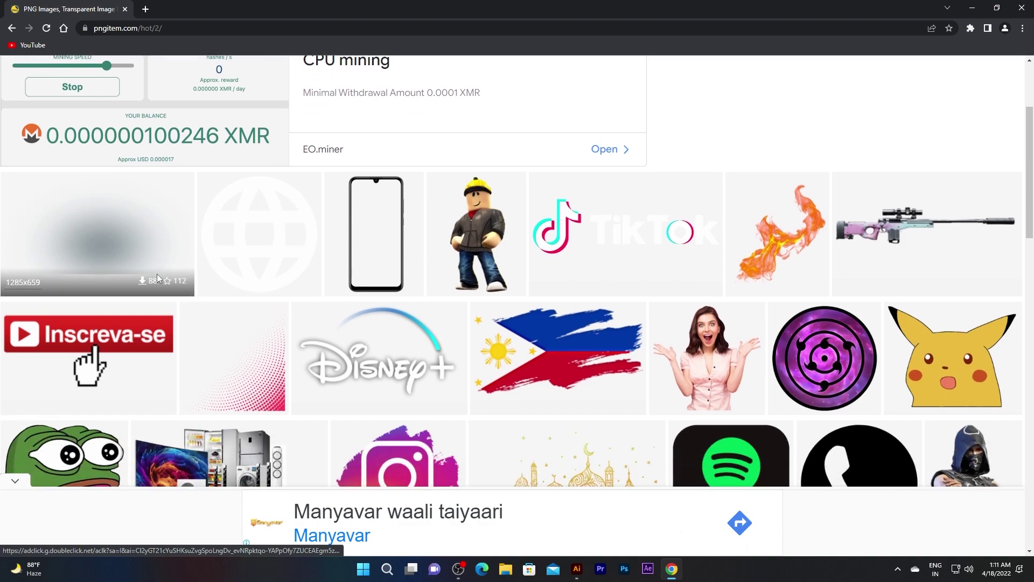
scroll(156, 274, down, 1)
scroll(501, 370, down, 3)
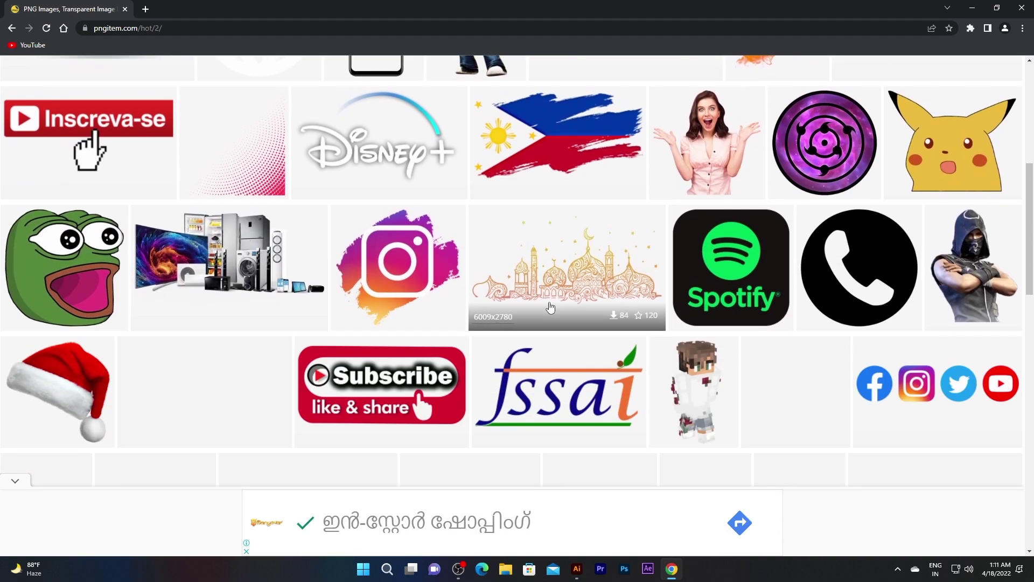
scroll(549, 308, down, 2)
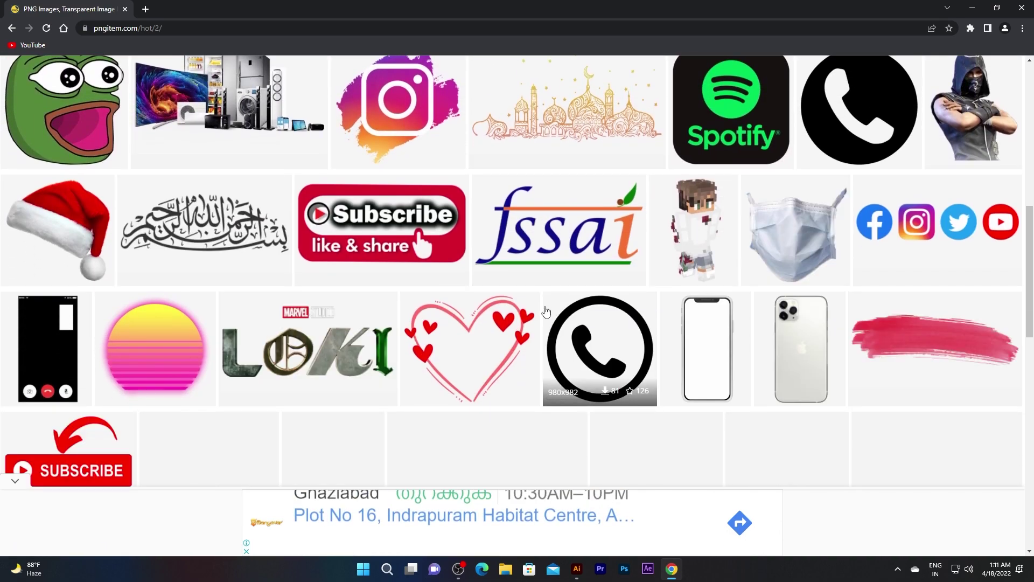
scroll(548, 309, down, 3)
scroll(512, 300, down, 1)
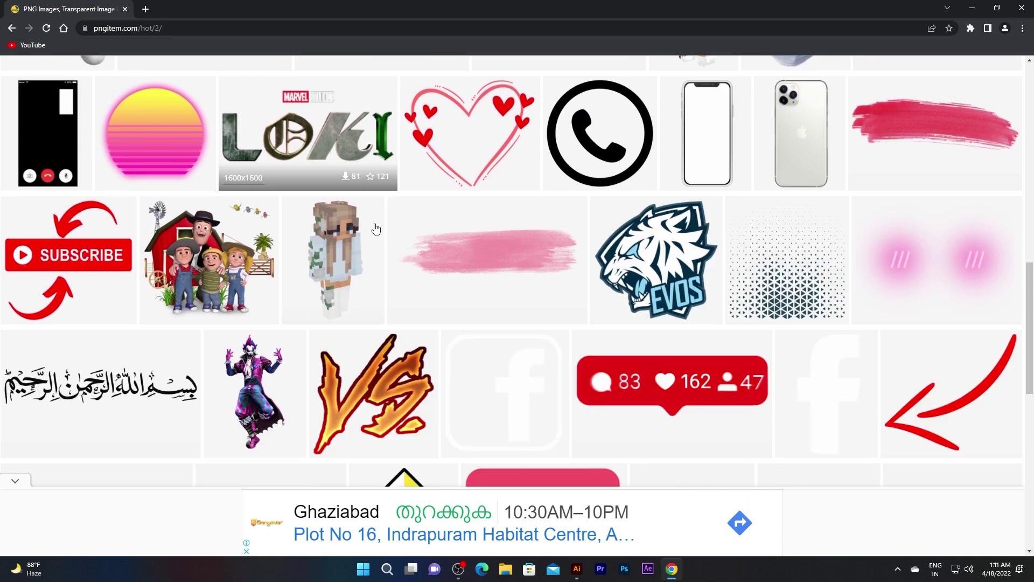
scroll(445, 284, down, 4)
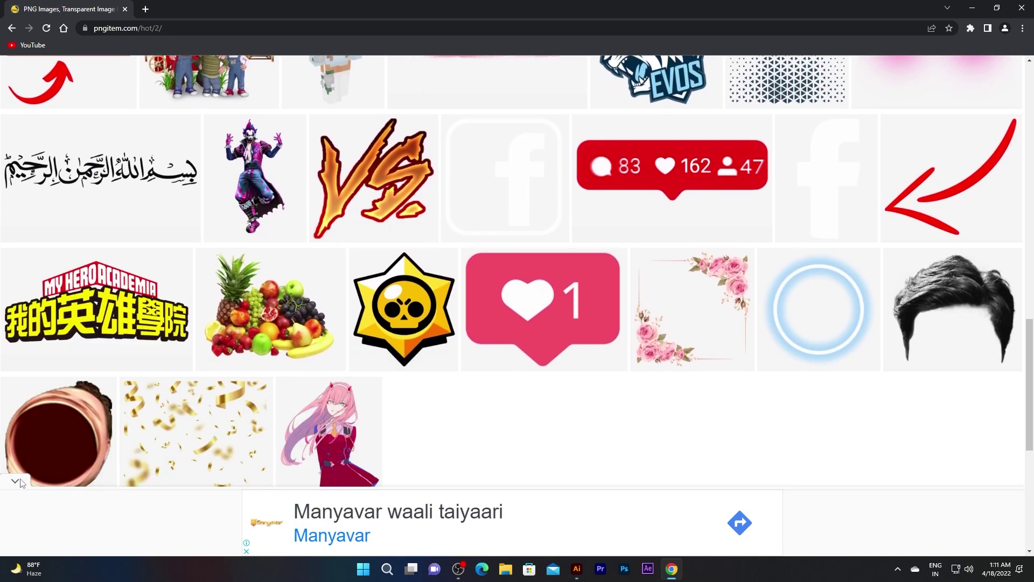
click(14, 482)
scroll(243, 323, down, 3)
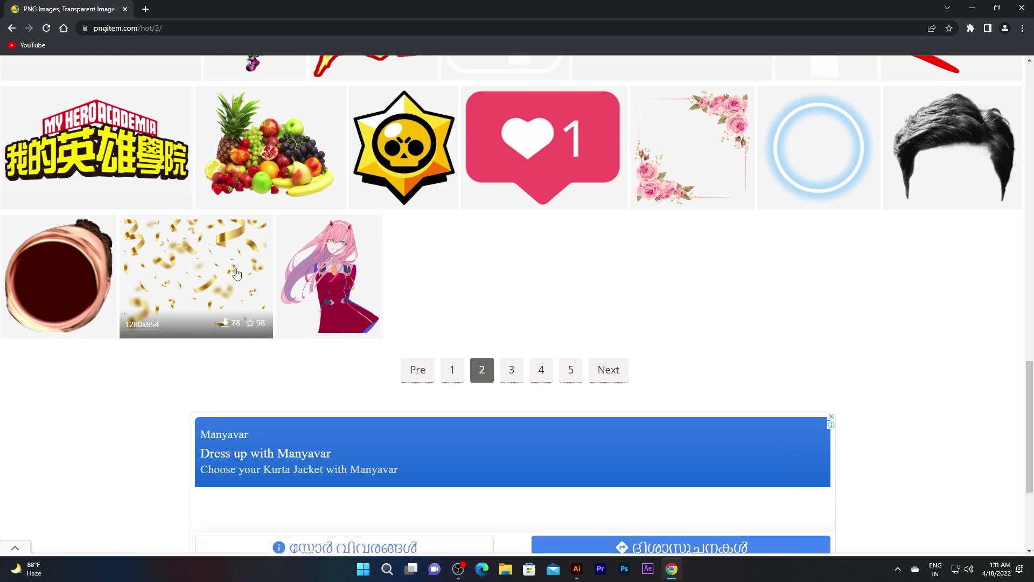
scroll(505, 361, up, 4)
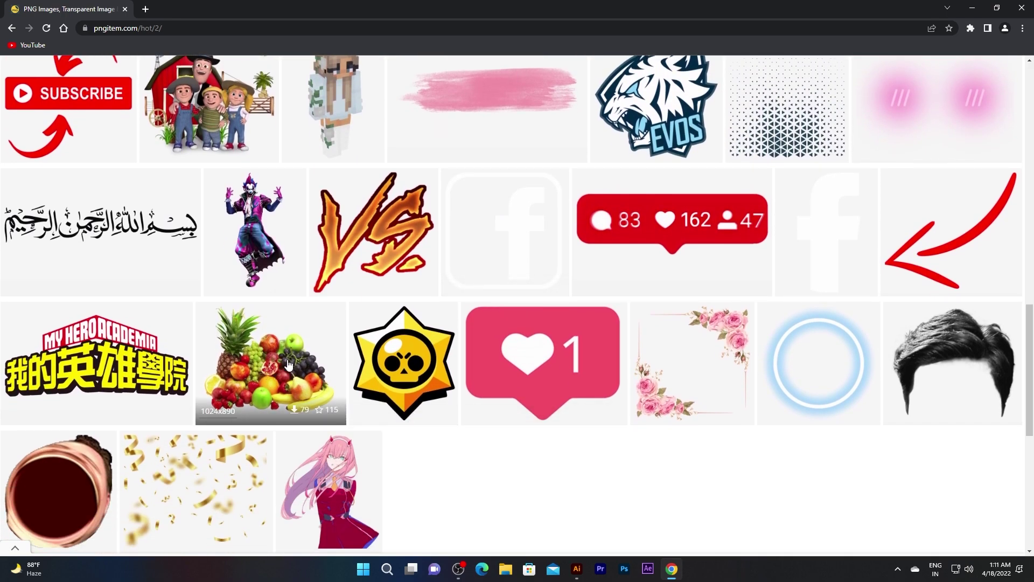
- Download the fruit pile image as PngItem_1215316.png and open it in Photos
click(280, 355)
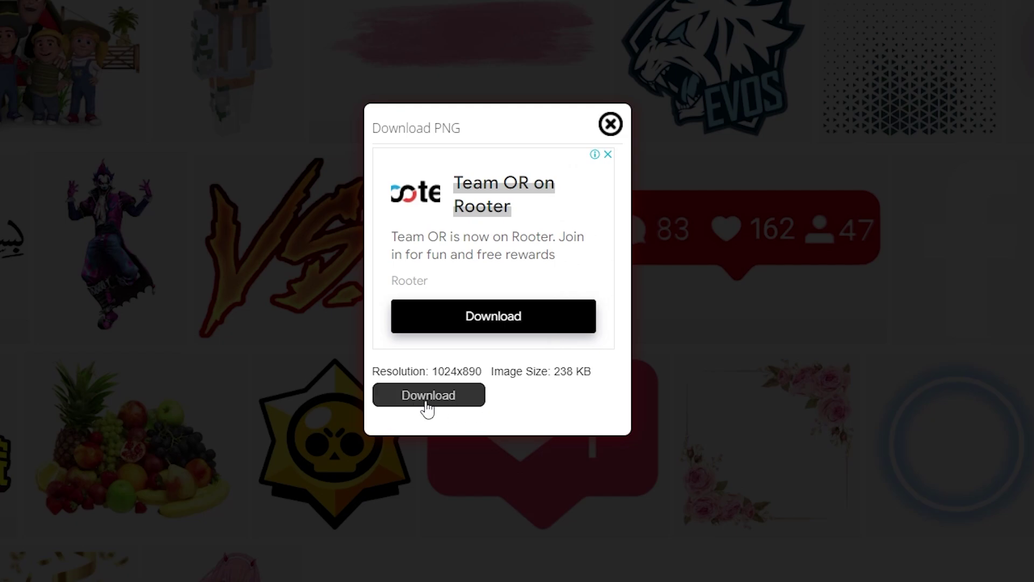
click(436, 397)
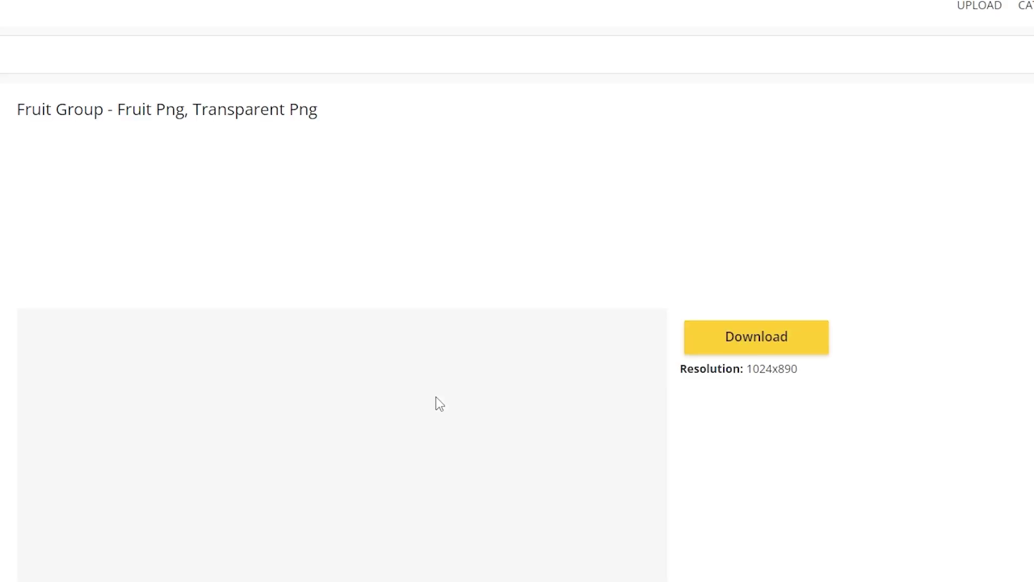
scroll(515, 243, down, 2)
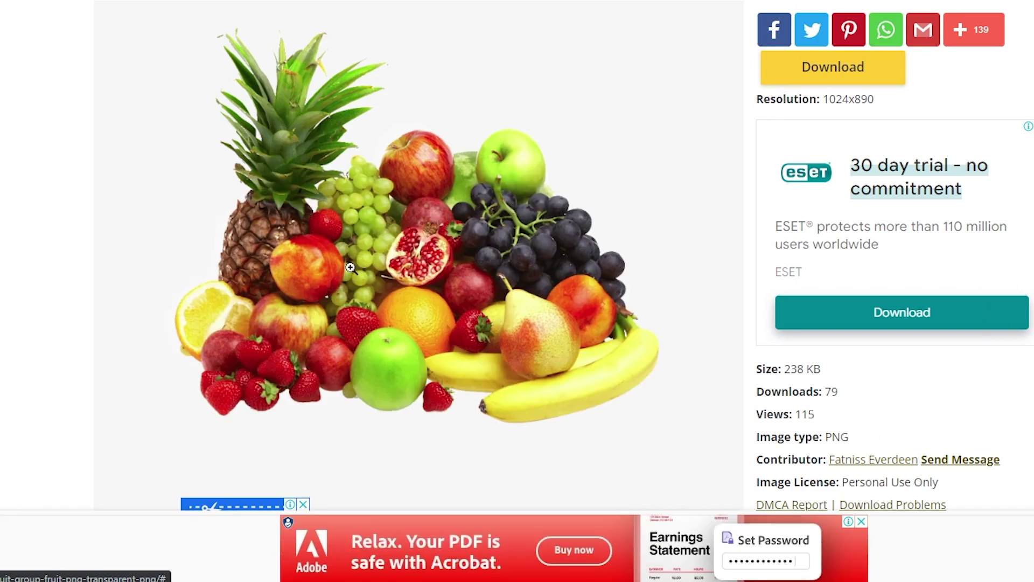
scroll(778, 252, down, 3)
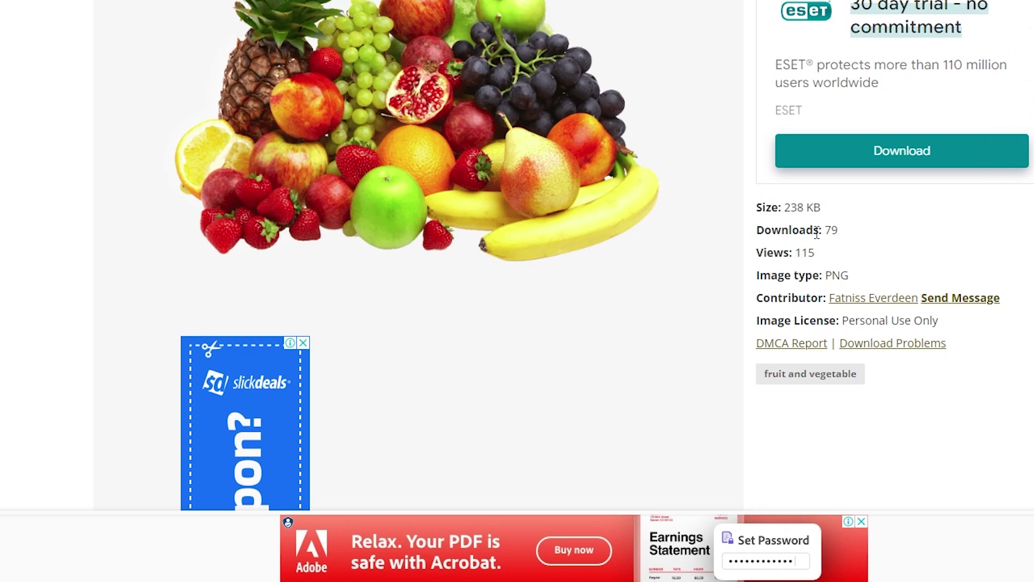
scroll(856, 323, up, 3)
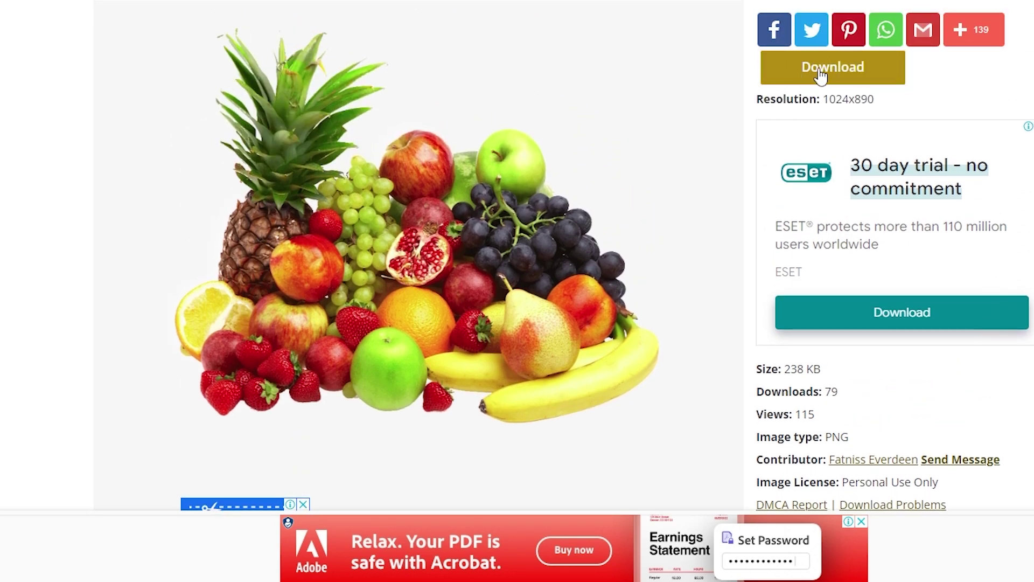
click(819, 70)
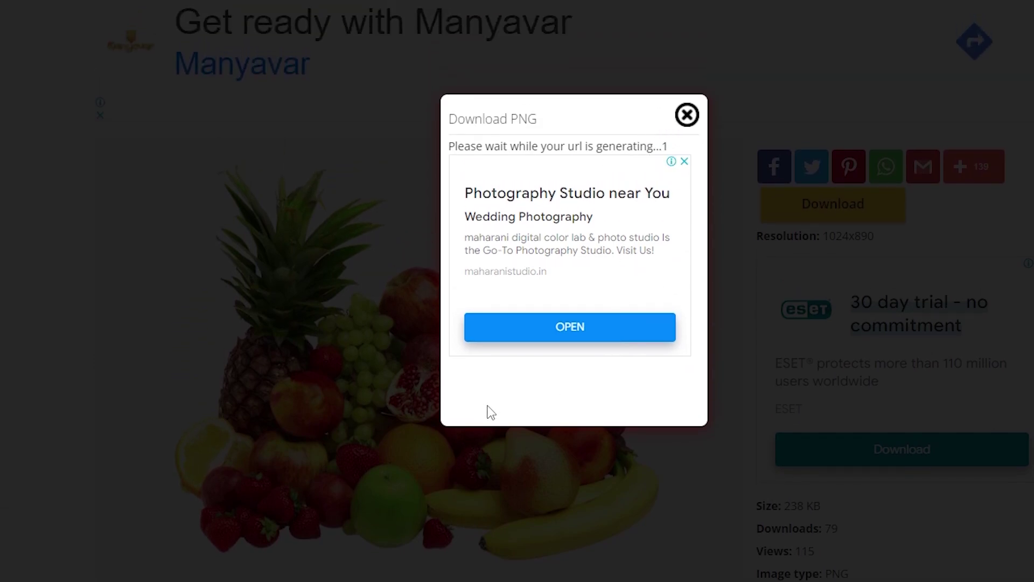
click(516, 388)
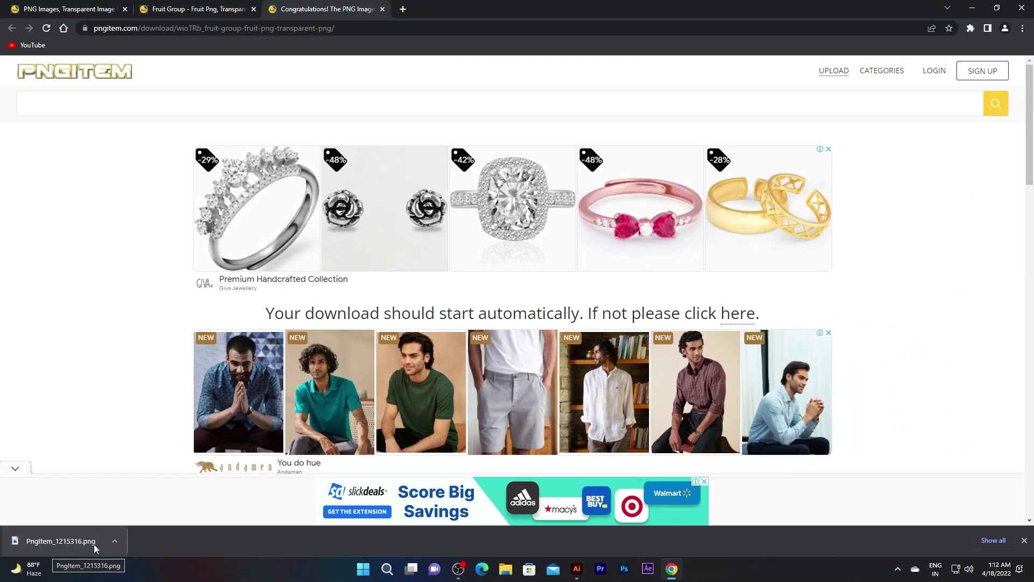
click(114, 541)
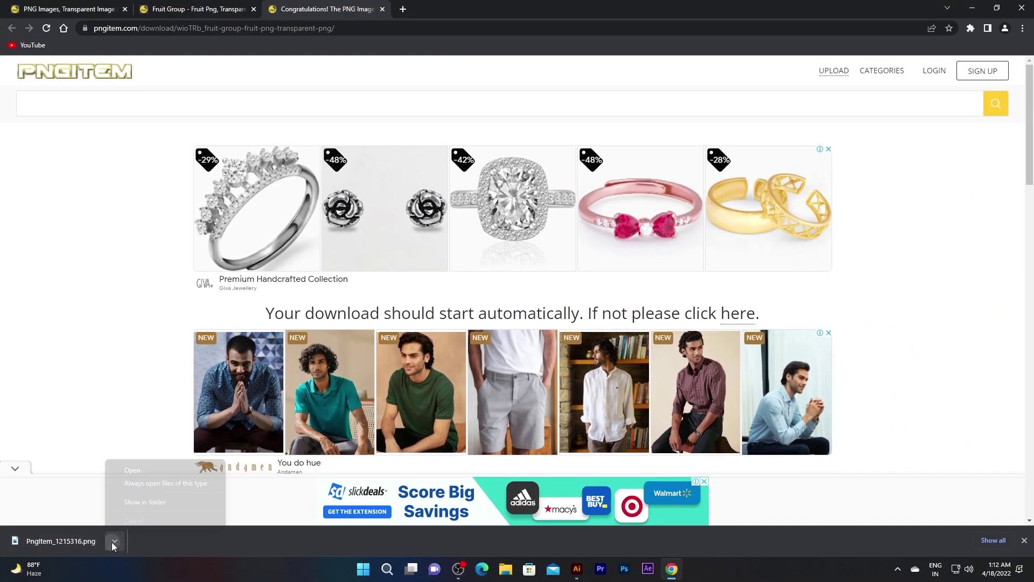
click(128, 473)
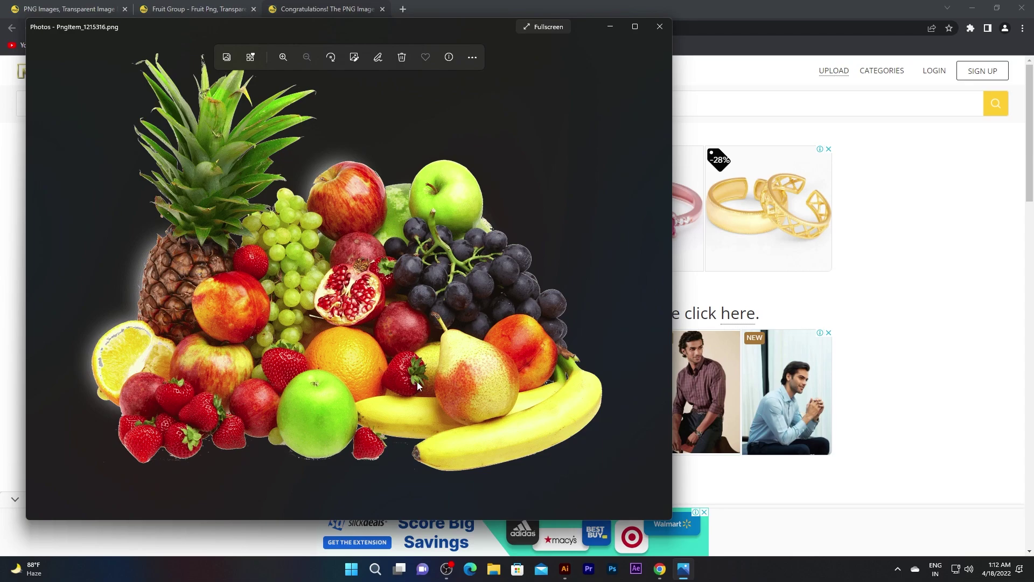
- Place the PngItem_1215316 fruit image onto the Illustrator artboard
click(565, 569)
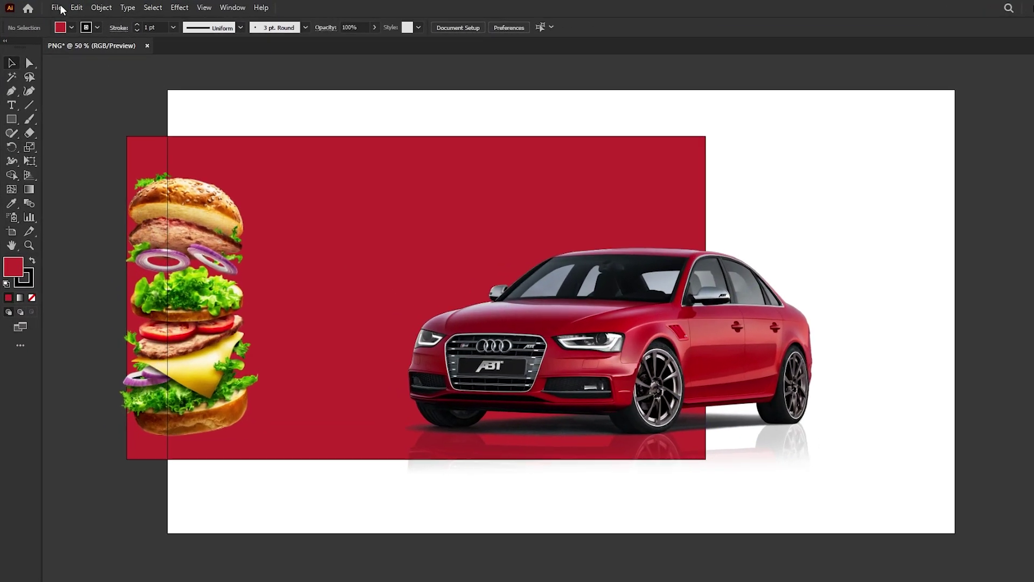
click(52, 7)
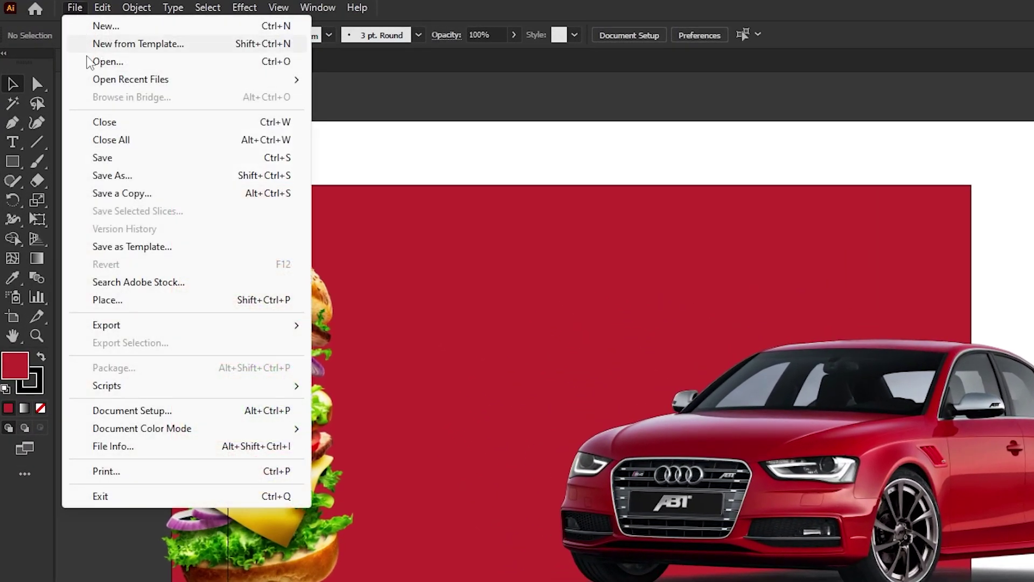
click(105, 300)
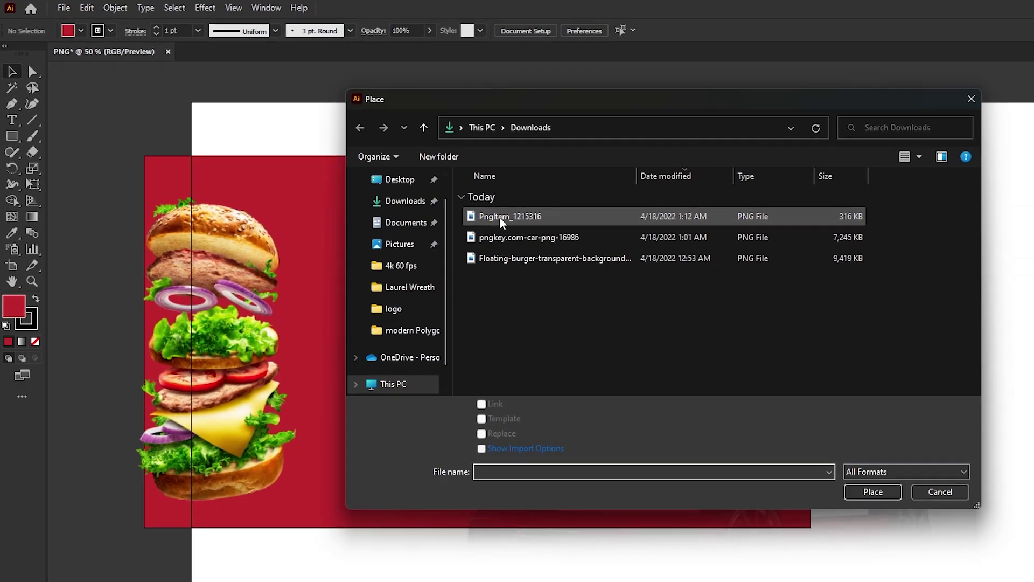
click(409, 174)
click(700, 395)
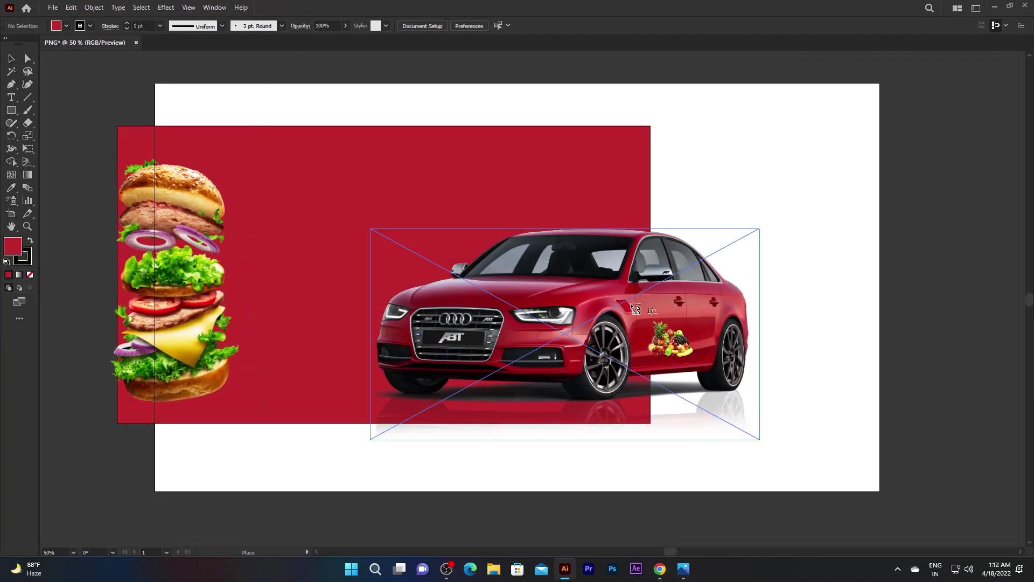
drag(317, 94, 509, 251)
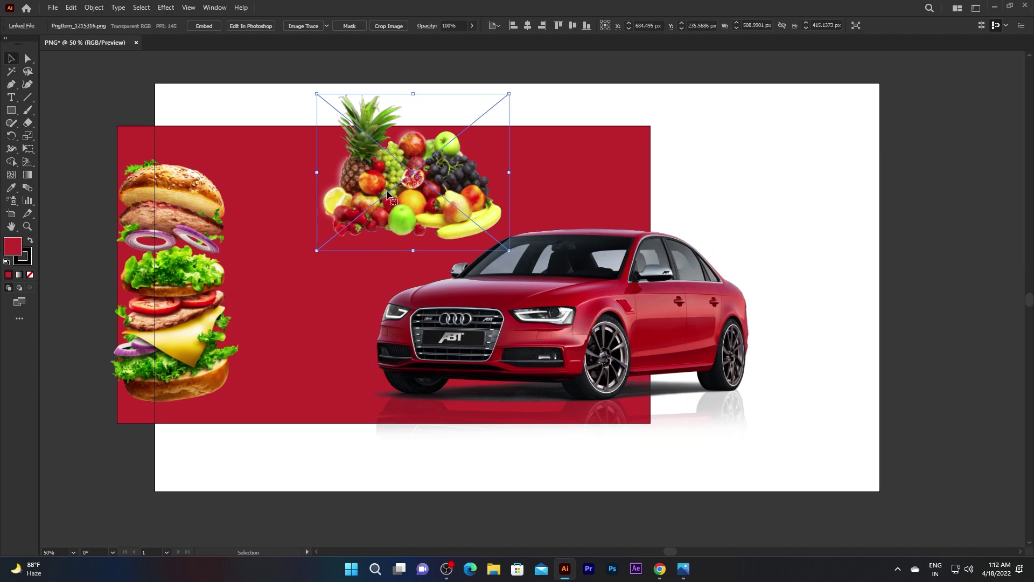
- Move the fruit pile down in front of the car along the red rectangle's lower edge
mouse_move(387, 194)
mouse_down()
mouse_move(678, 195)
mouse_move(706, 411)
mouse_move(694, 430)
mouse_up()
click(852, 291)
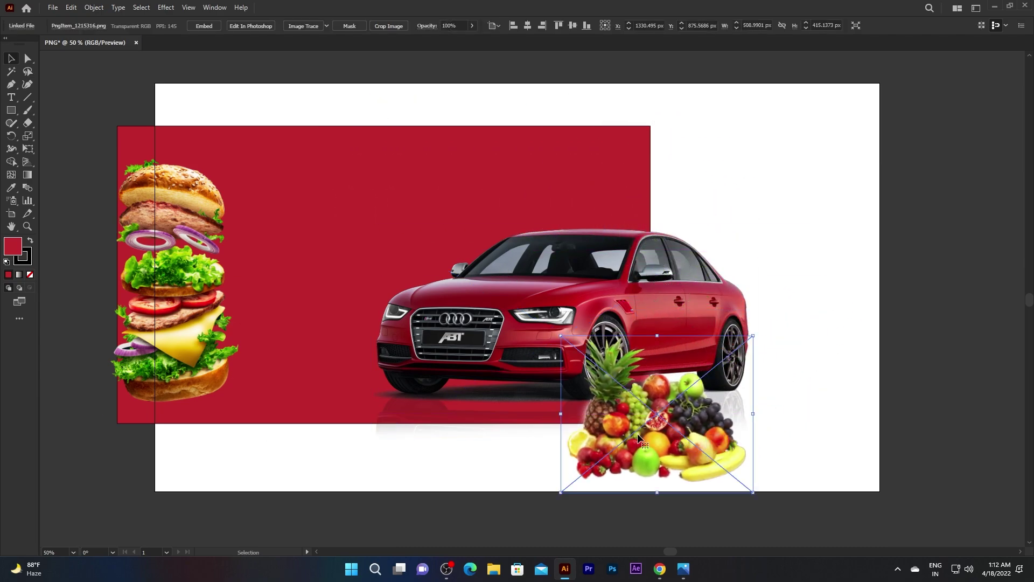
mouse_move(628, 437)
mouse_down()
mouse_move(213, 401)
mouse_move(905, 387)
mouse_move(608, 412)
mouse_move(749, 421)
mouse_move(500, 419)
mouse_up()
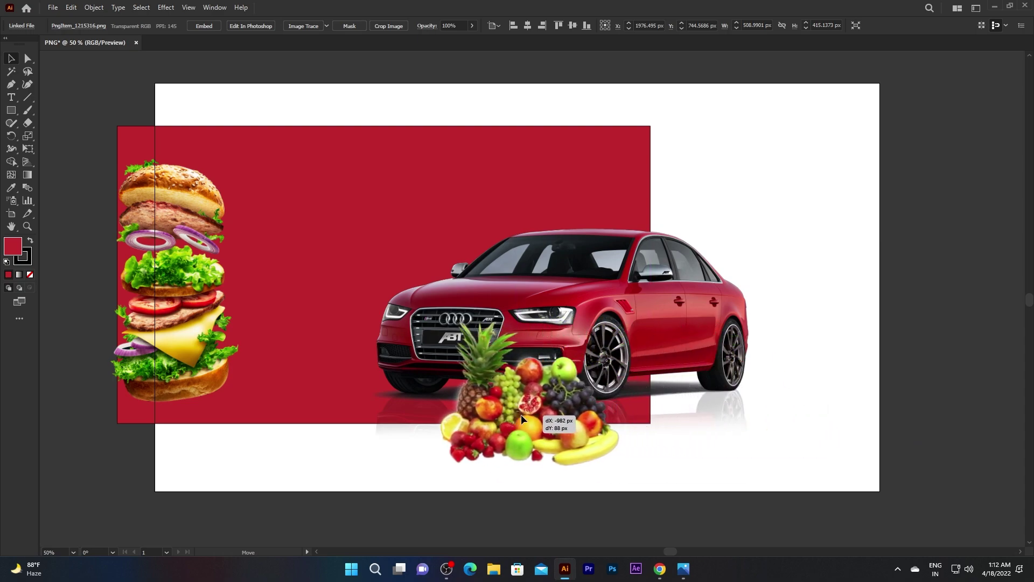
click(657, 459)
scroll(571, 447, up, 1)
scroll(550, 427, up, 1)
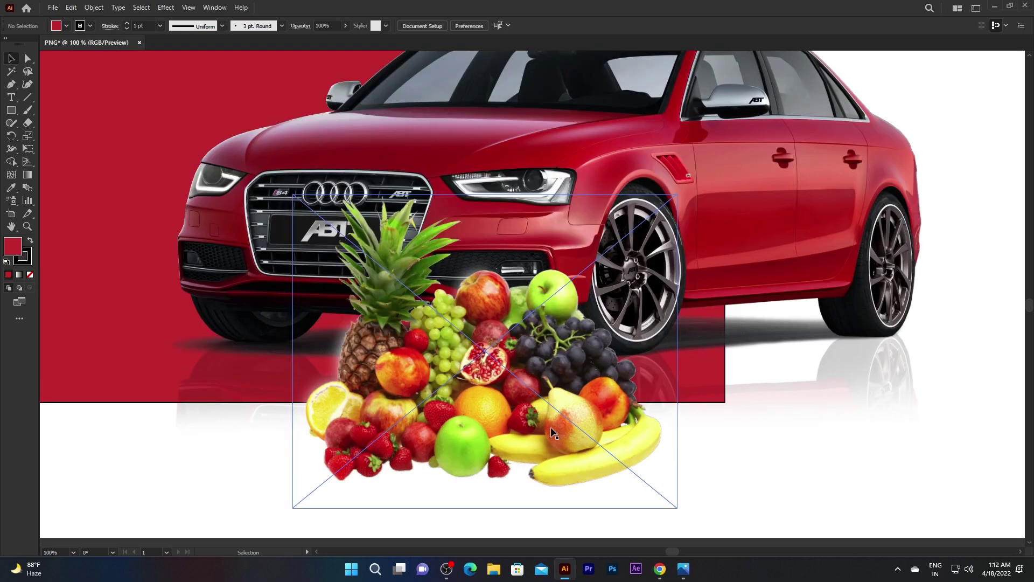
click(551, 426)
scroll(511, 415, up, 2)
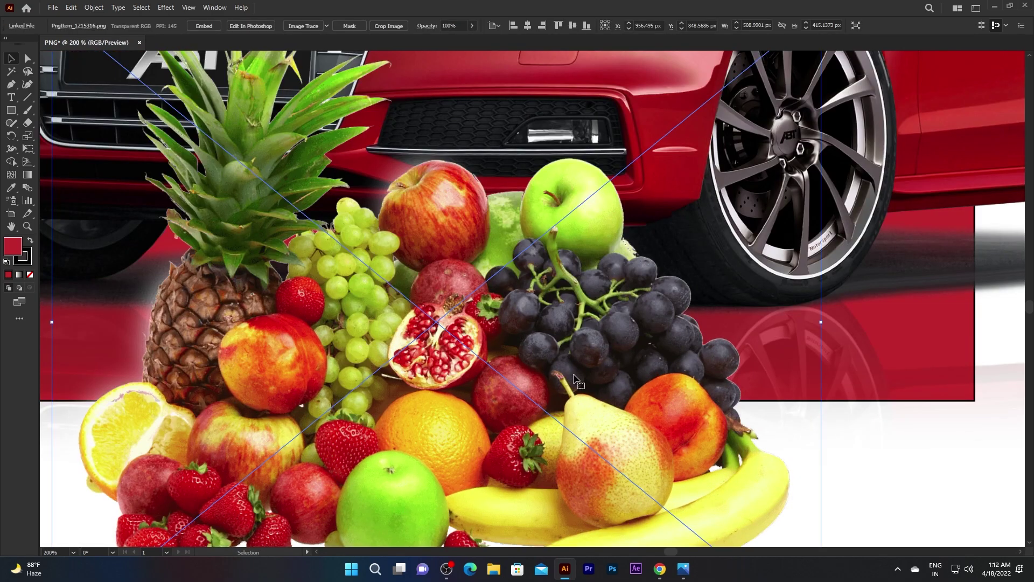
scroll(574, 380, down, 3)
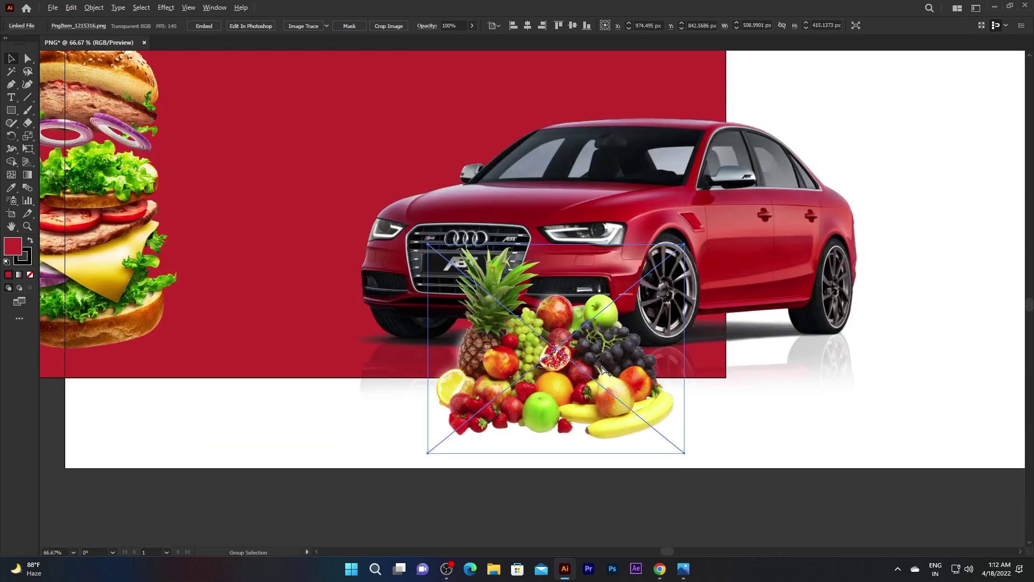
drag(604, 371, 377, 366)
click(558, 445)
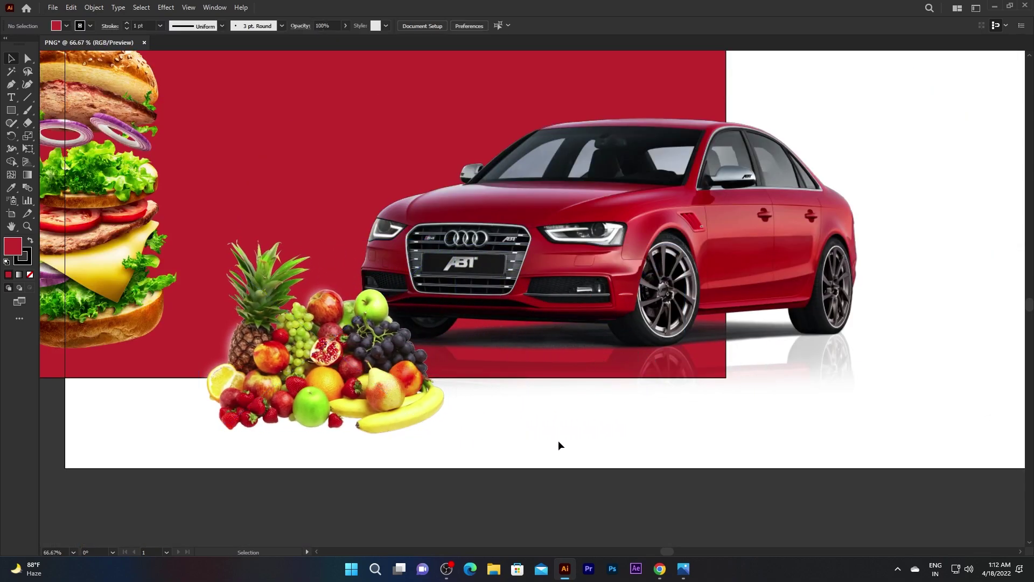
- Search Google for 'PNG Arts' and open the pngarts.com site
scroll(558, 445, down, 1)
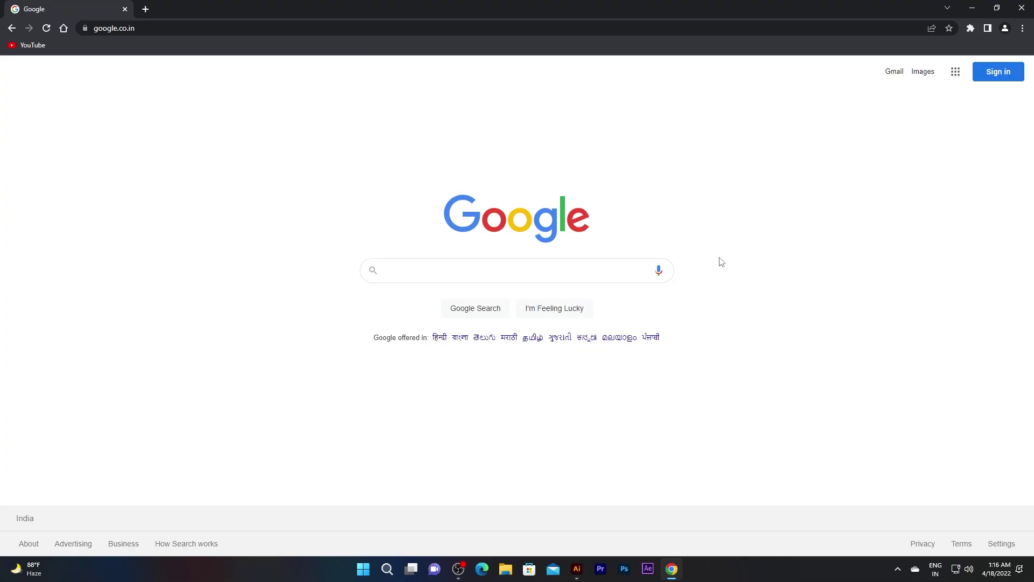
click(491, 267)
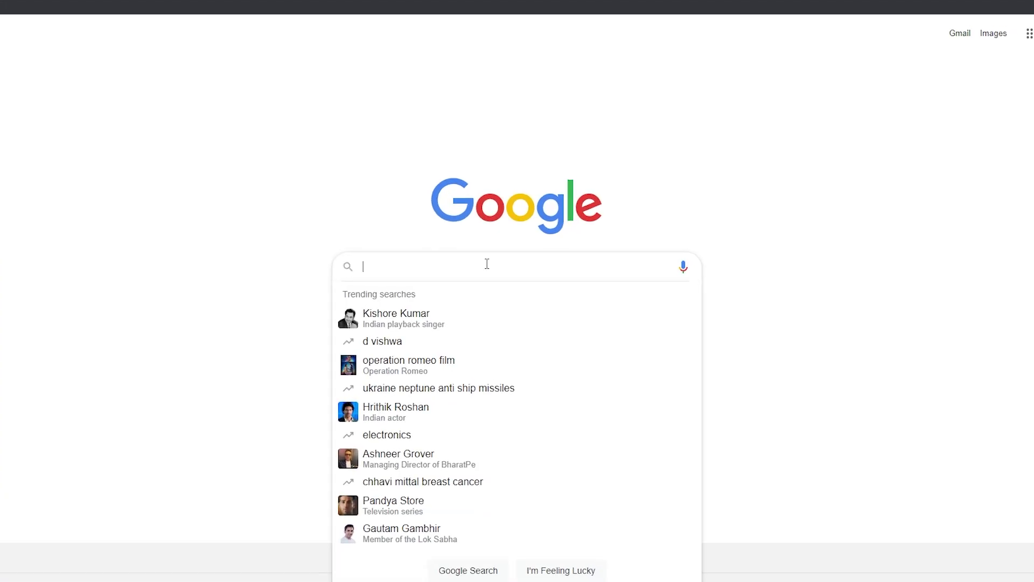
text(PNG Arts)
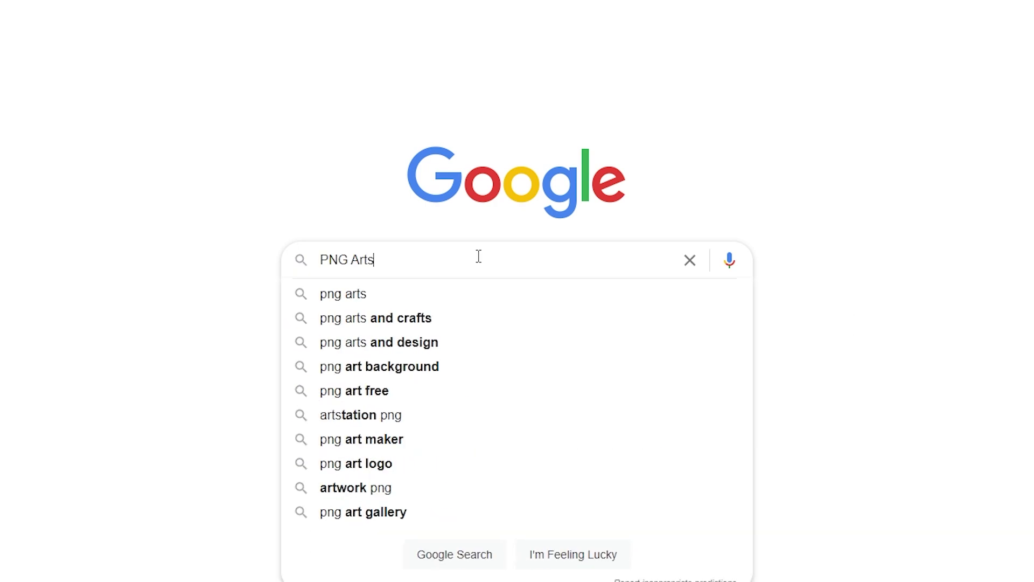
key(Return)
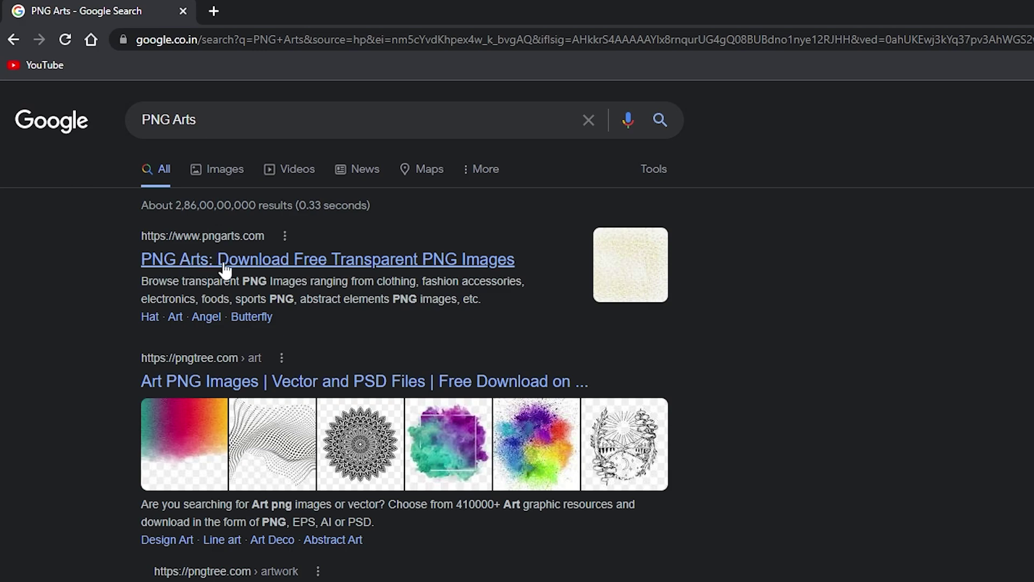
click(252, 268)
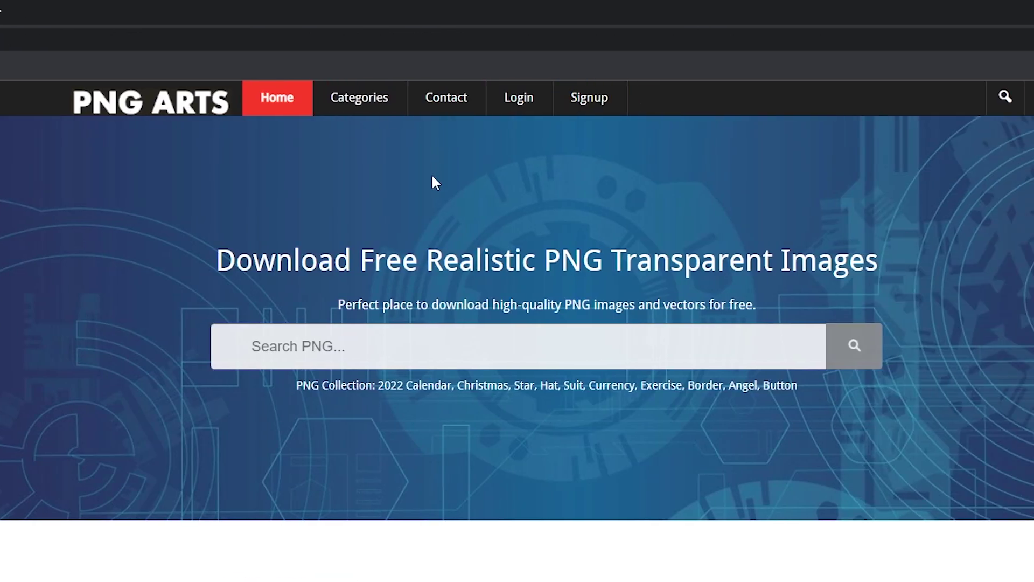
- Browse down the PNG Arts home page image listings to the page links
scroll(260, 195, down, 2)
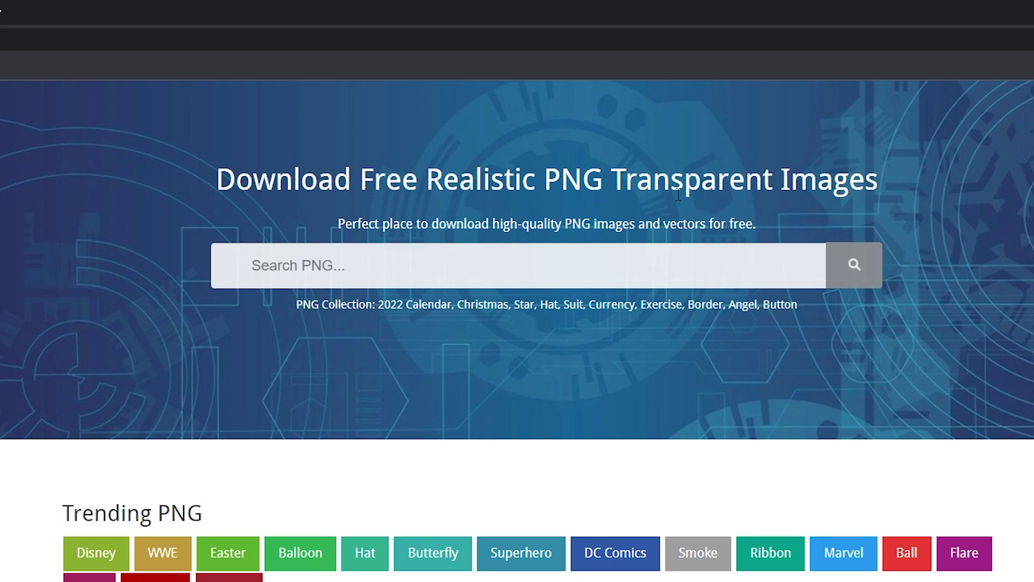
click(364, 275)
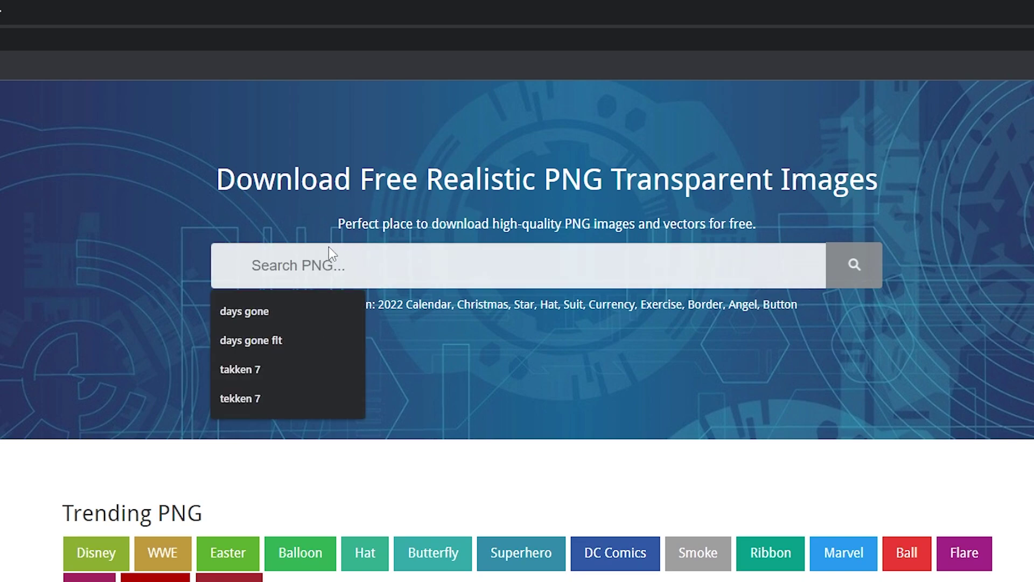
click(742, 338)
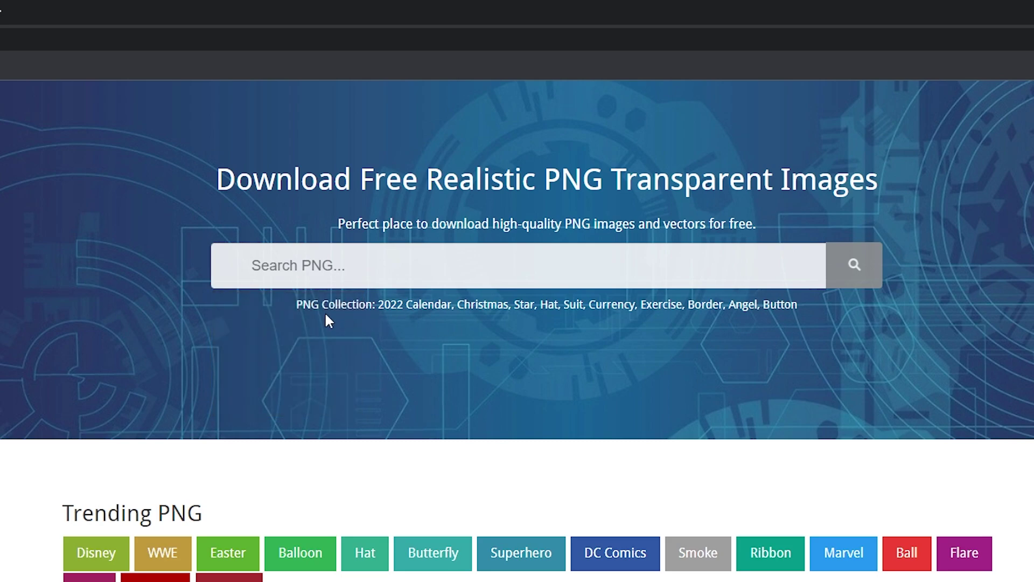
scroll(520, 350, down, 3)
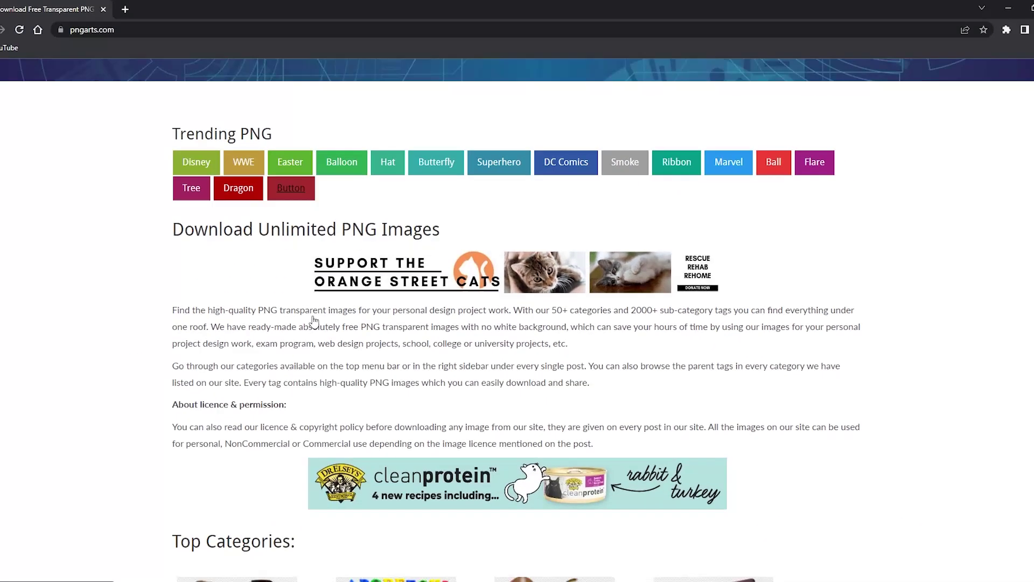
scroll(323, 324, down, 4)
scroll(210, 280, down, 2)
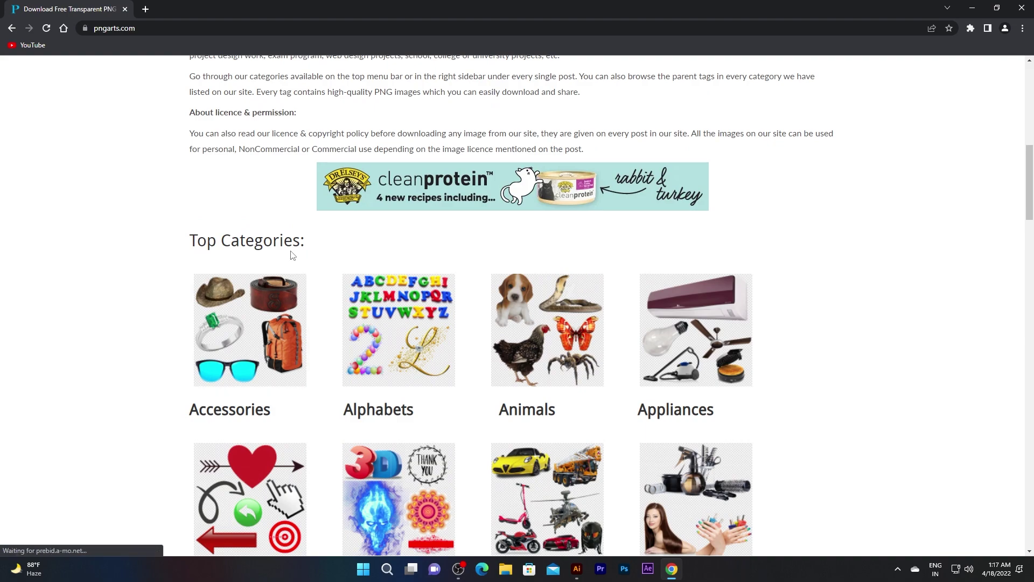
scroll(250, 295, down, 3)
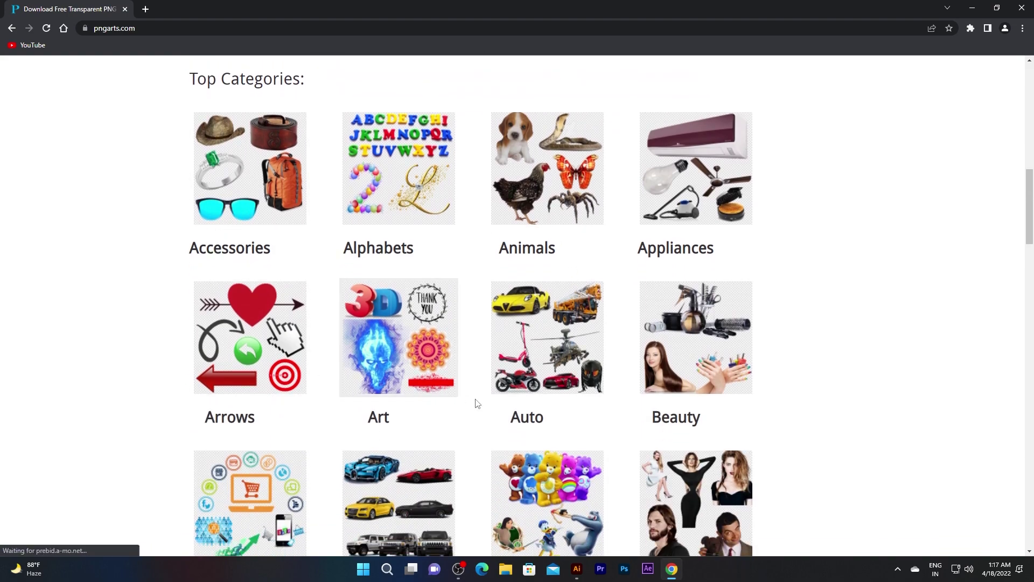
scroll(476, 403, down, 3)
scroll(485, 393, down, 2)
scroll(506, 374, down, 2)
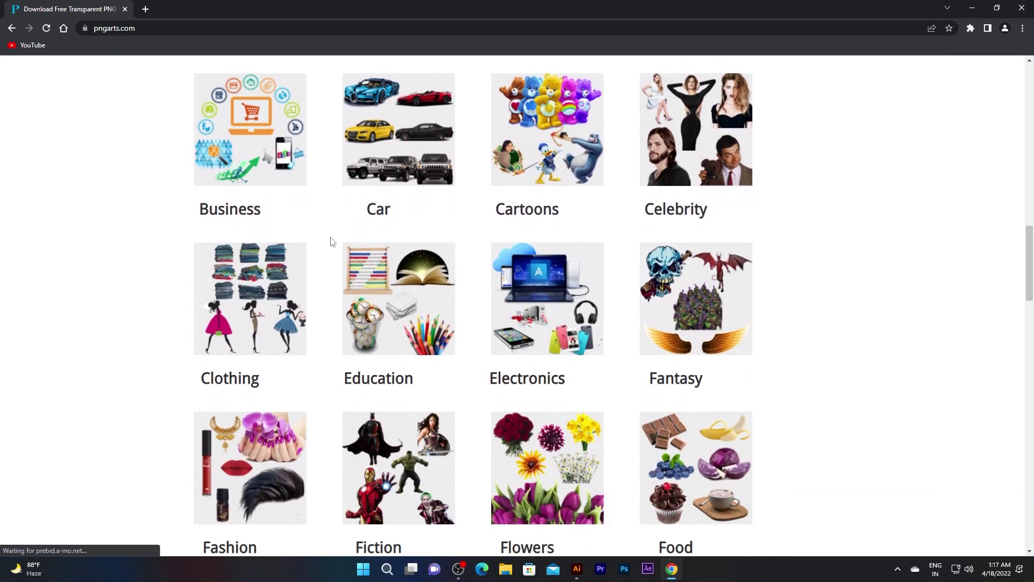
scroll(455, 362, down, 1)
scroll(455, 364, down, 3)
scroll(455, 365, down, 3)
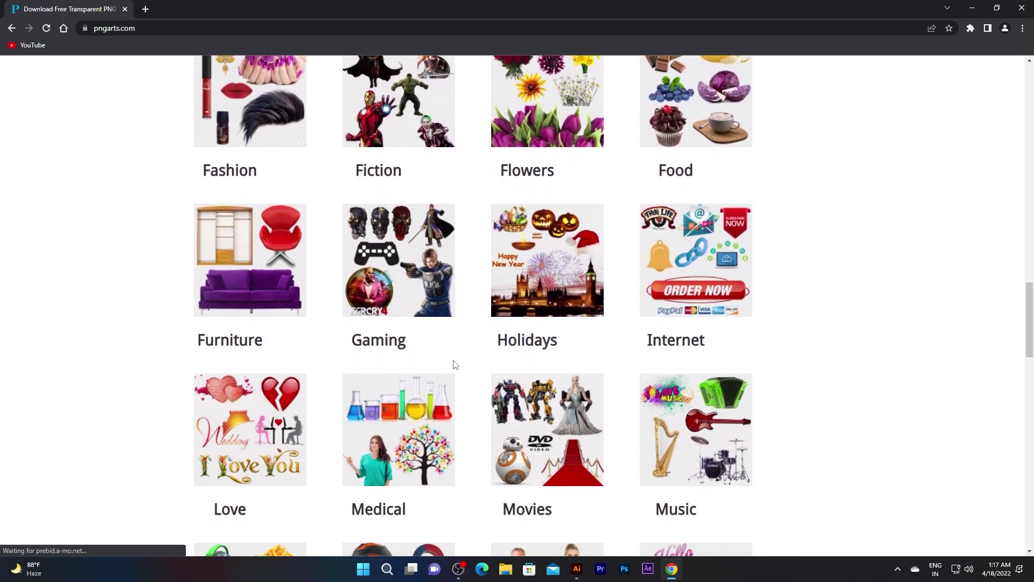
scroll(454, 366, down, 3)
scroll(430, 369, down, 2)
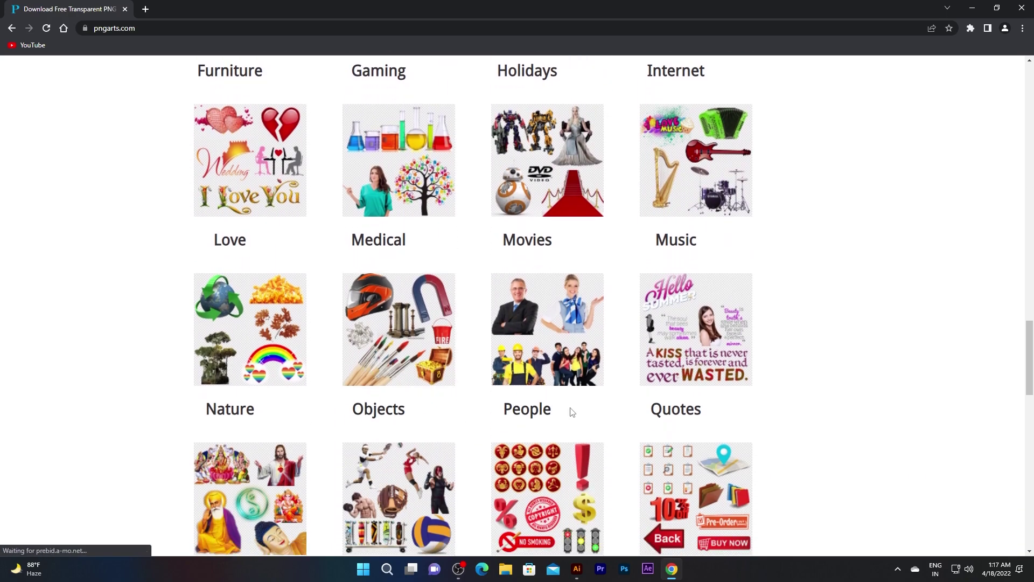
scroll(539, 377, down, 4)
scroll(484, 323, down, 2)
scroll(442, 270, down, 1)
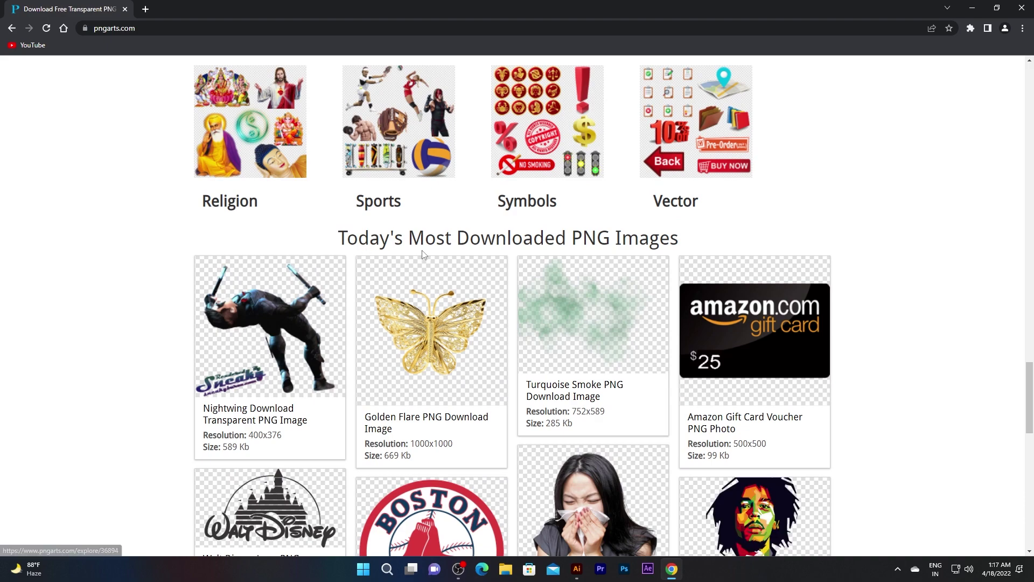
scroll(561, 269, down, 3)
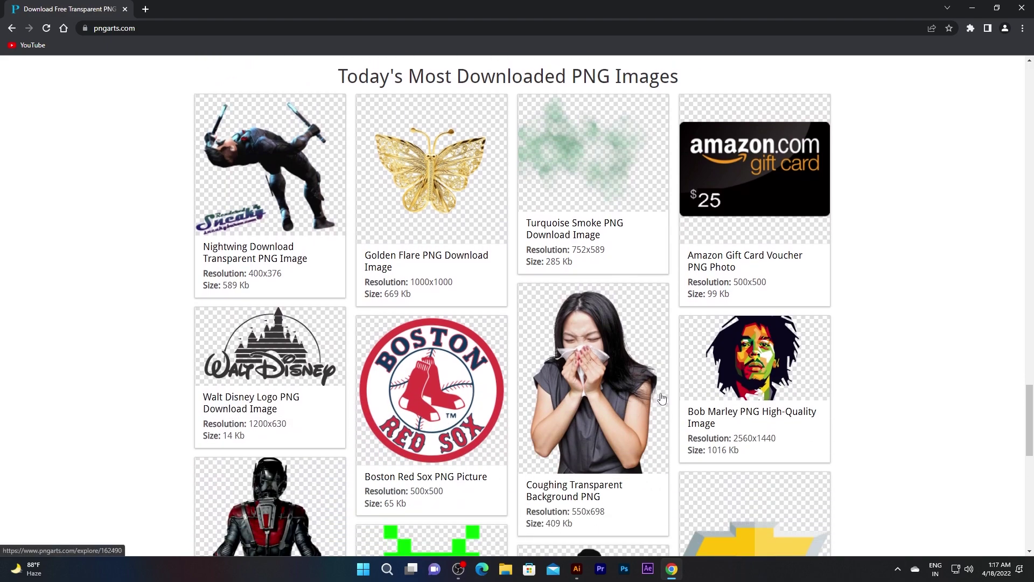
scroll(620, 396, down, 4)
scroll(539, 392, down, 4)
scroll(480, 390, down, 1)
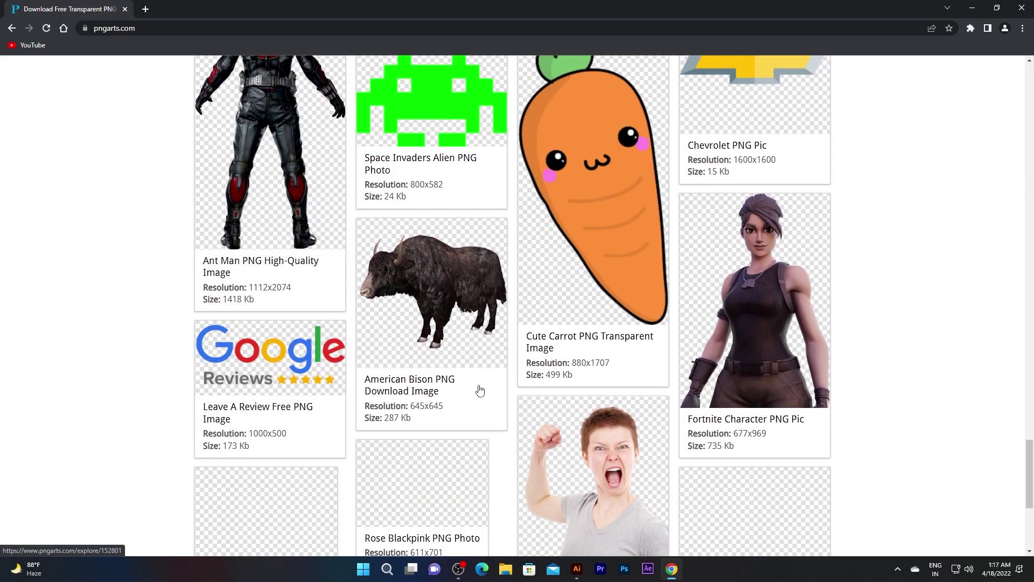
scroll(480, 389, down, 1)
scroll(480, 388, down, 3)
scroll(462, 371, down, 2)
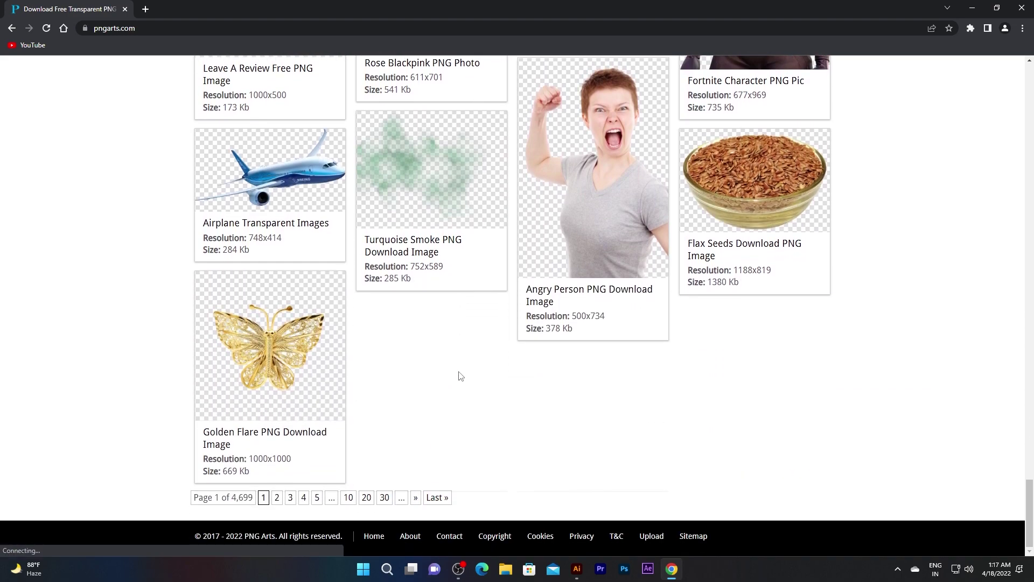
- View page 2 of the images, dismiss the notification prompt, and return to the home page's Trending PNG tags
click(277, 498)
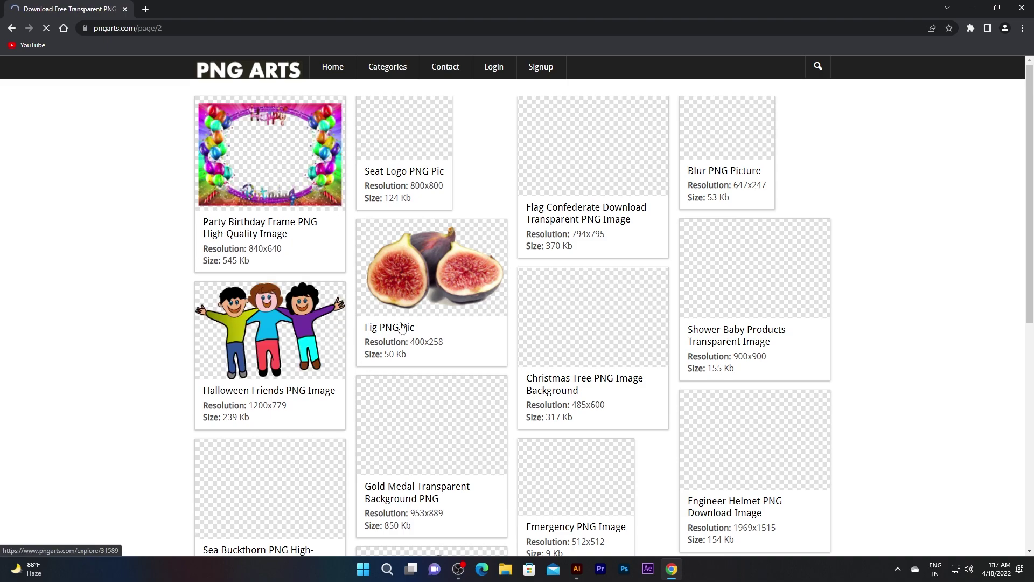
scroll(511, 364, down, 3)
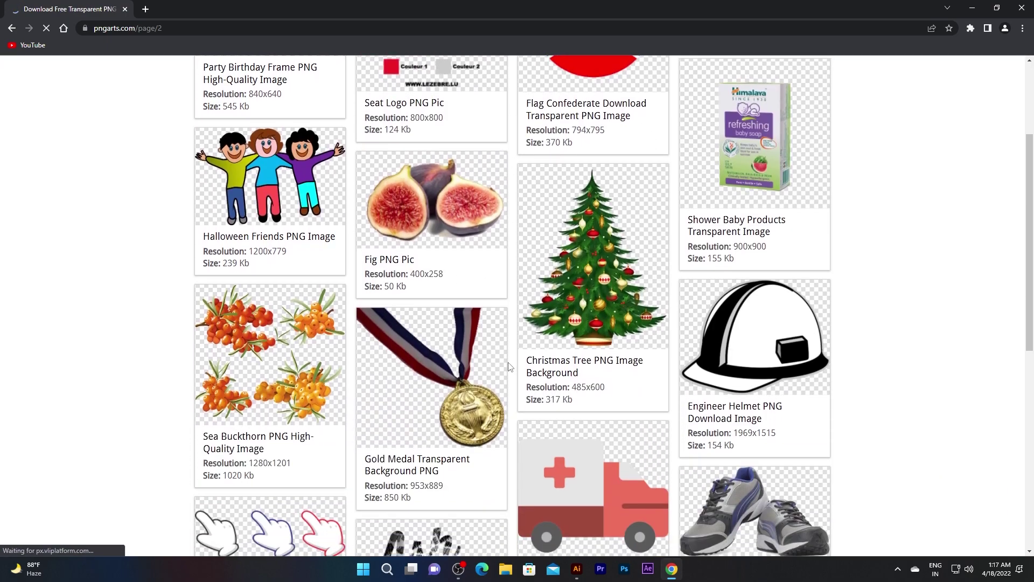
scroll(511, 363, down, 3)
scroll(509, 367, down, 4)
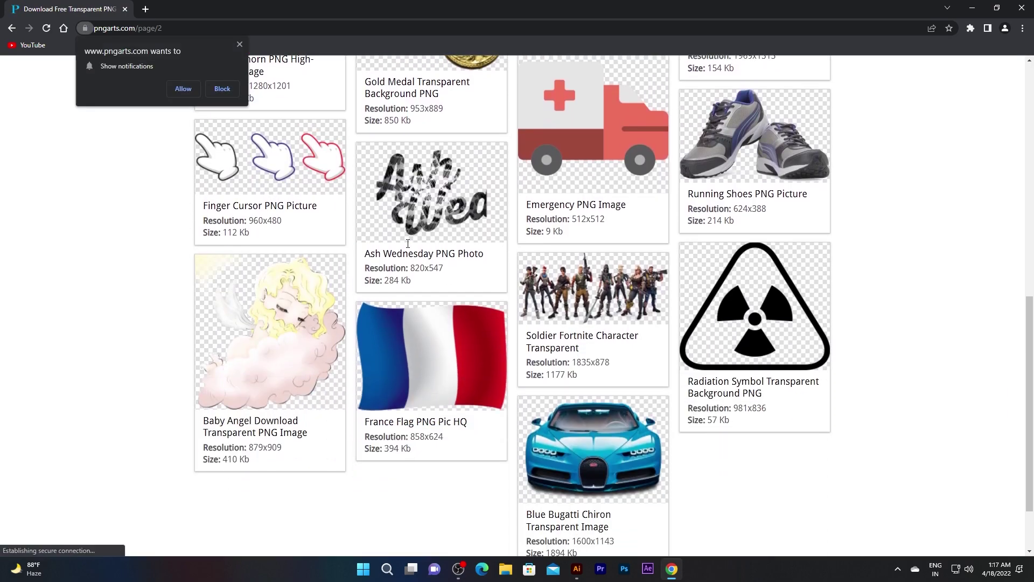
click(239, 44)
scroll(385, 264, down, 2)
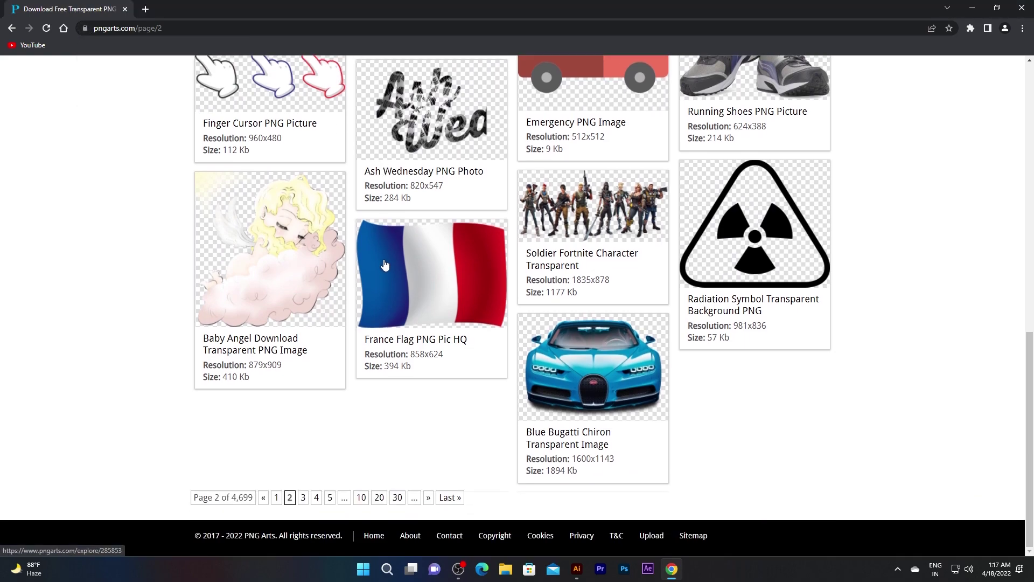
scroll(387, 284, up, 3)
scroll(386, 284, up, 4)
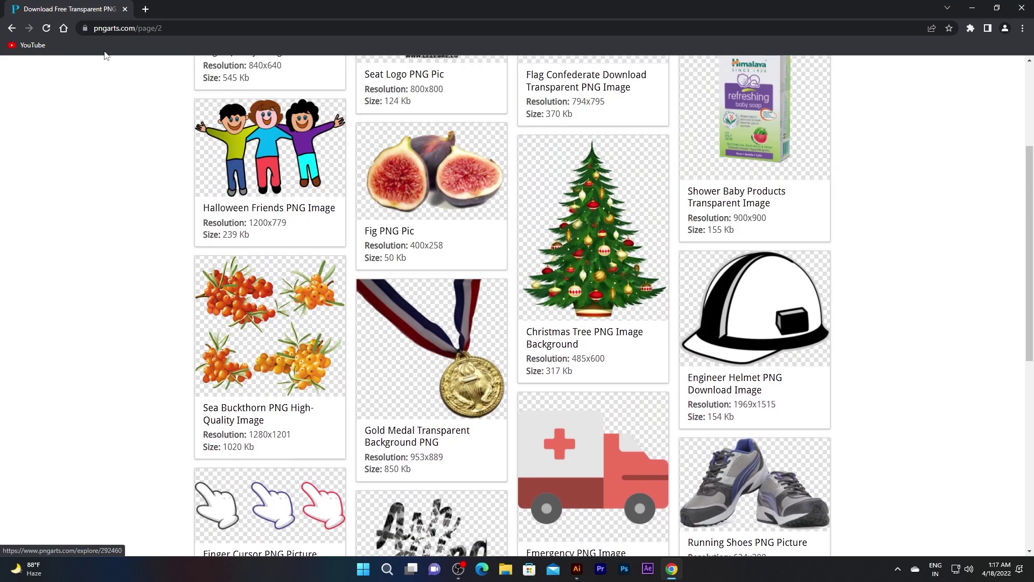
click(12, 28)
scroll(227, 243, down, 3)
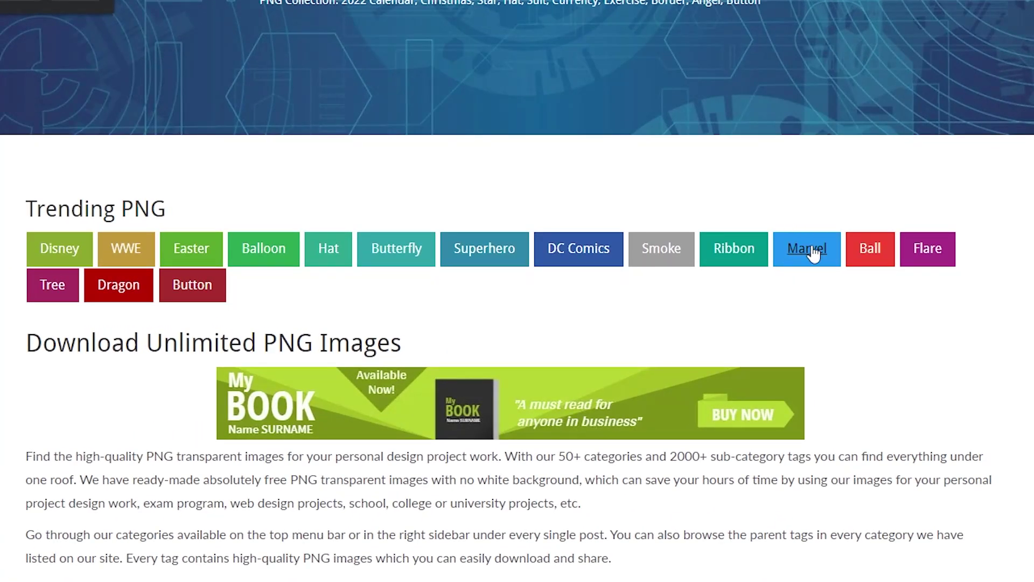
- Open the Marvel tag page in PNG Arts and block the notifications prompt
click(813, 254)
scroll(582, 221, down, 1)
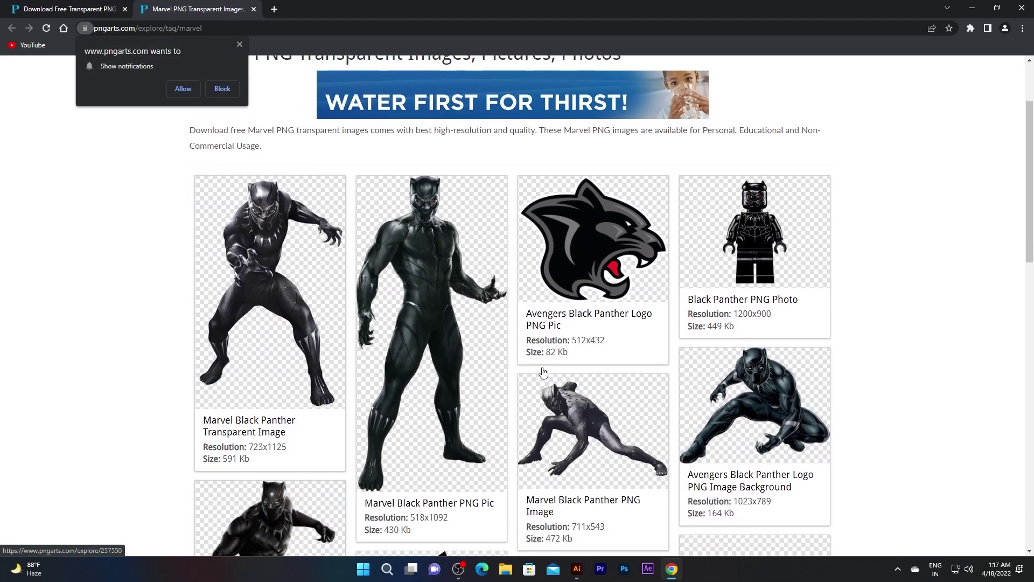
scroll(436, 281, down, 2)
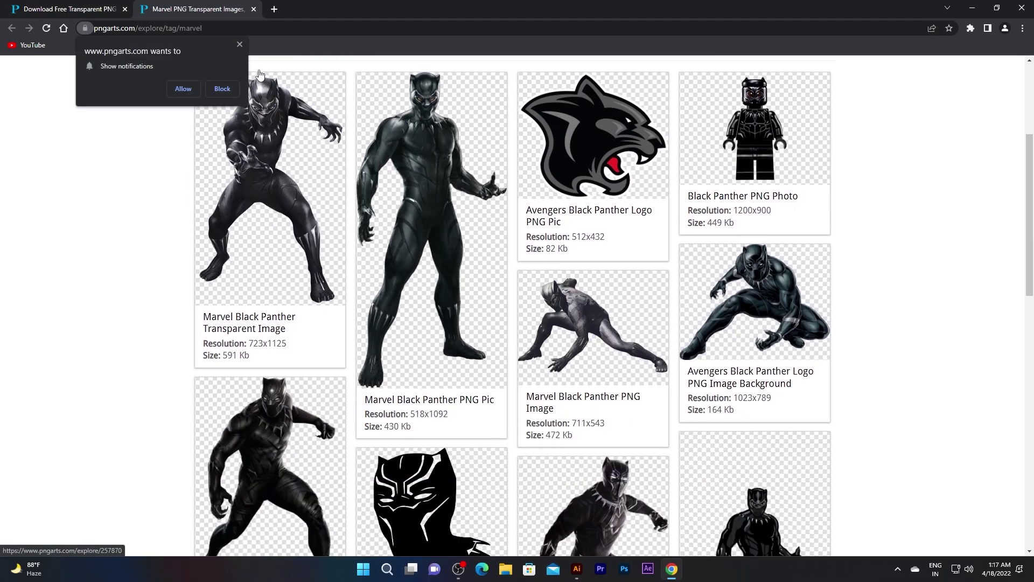
click(240, 45)
- Scroll through the Marvel page's Black Panther PNG thumbnails
scroll(290, 205, down, 2)
scroll(291, 215, down, 2)
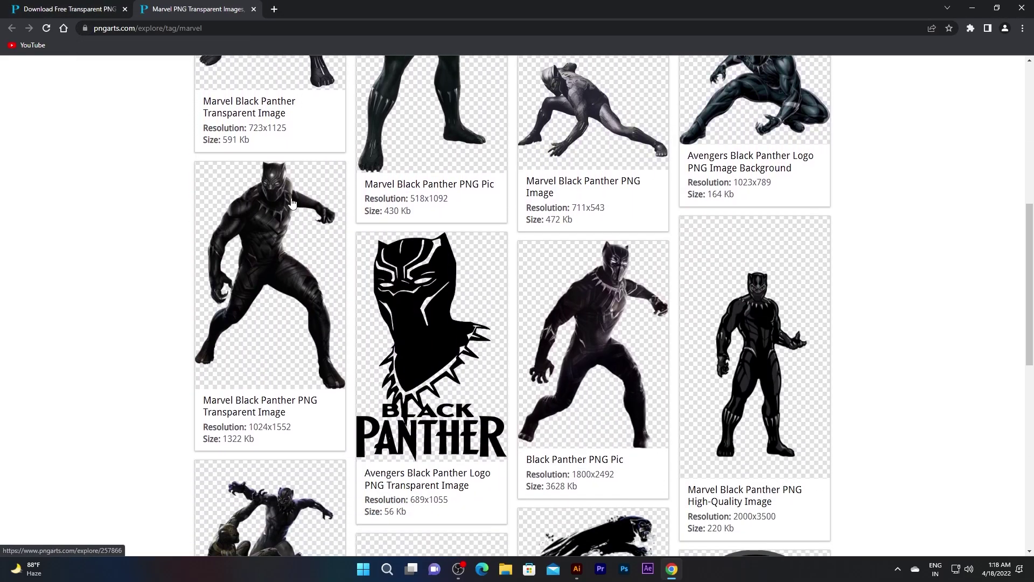
scroll(291, 218, down, 2)
scroll(642, 273, down, 2)
scroll(643, 273, down, 4)
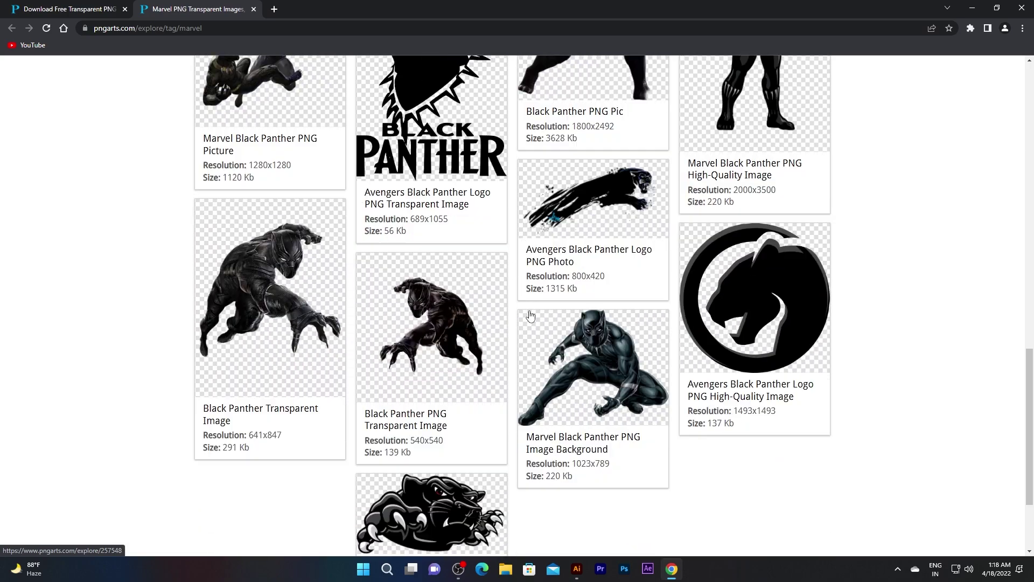
scroll(529, 327, down, 1)
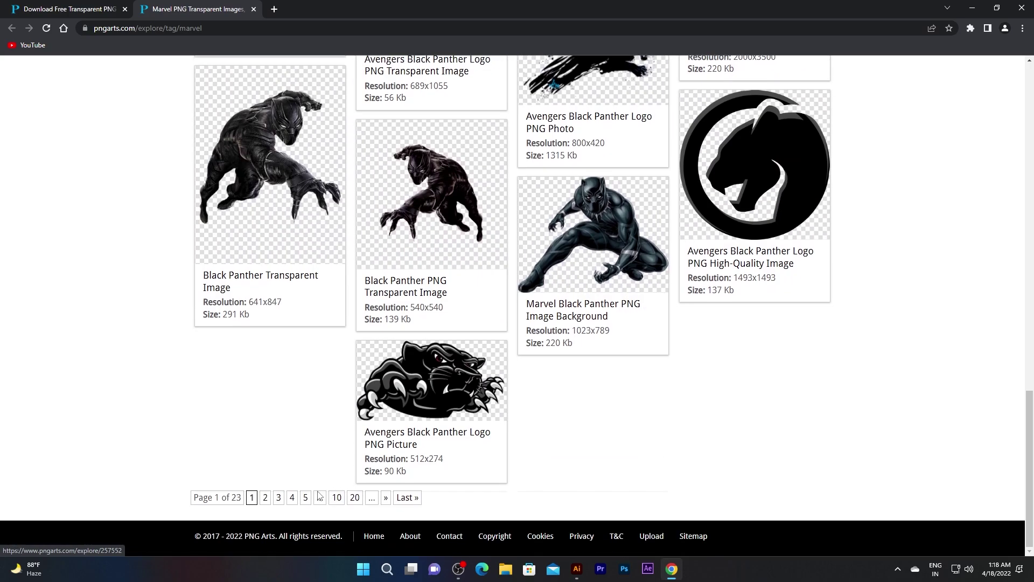
scroll(425, 422, up, 4)
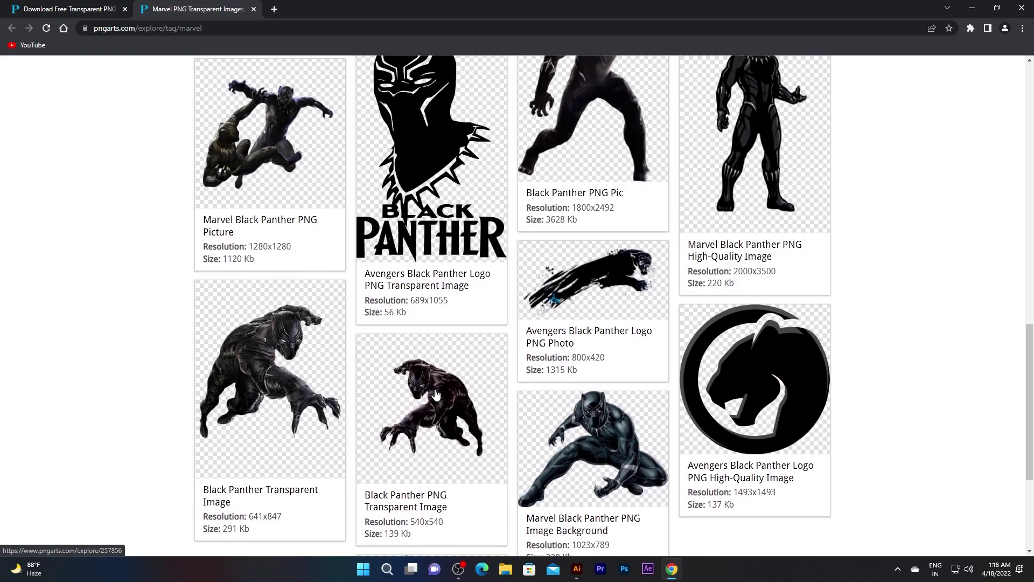
scroll(428, 410, up, 5)
scroll(434, 388, up, 4)
scroll(437, 377, up, 1)
scroll(436, 376, up, 1)
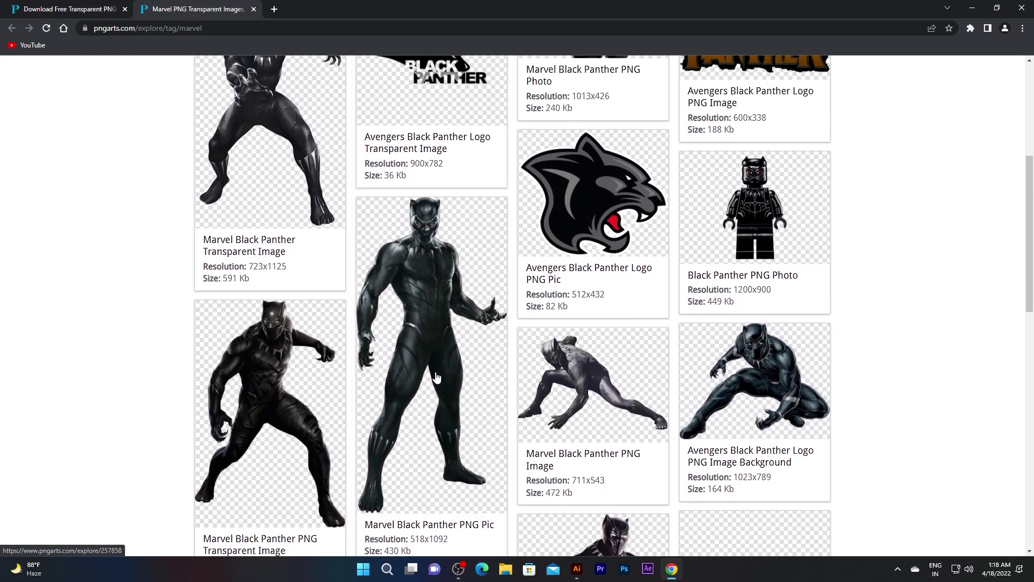
scroll(439, 375, up, 2)
scroll(444, 373, down, 2)
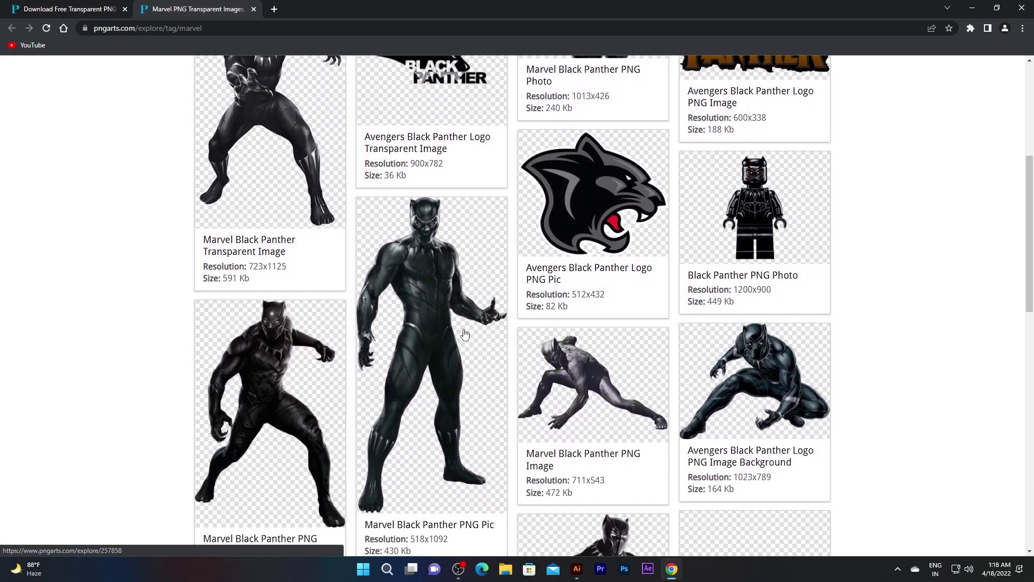
- Open the Marvel Black Panther PNG Pic page and download its PNG file
click(428, 298)
scroll(431, 307, down, 3)
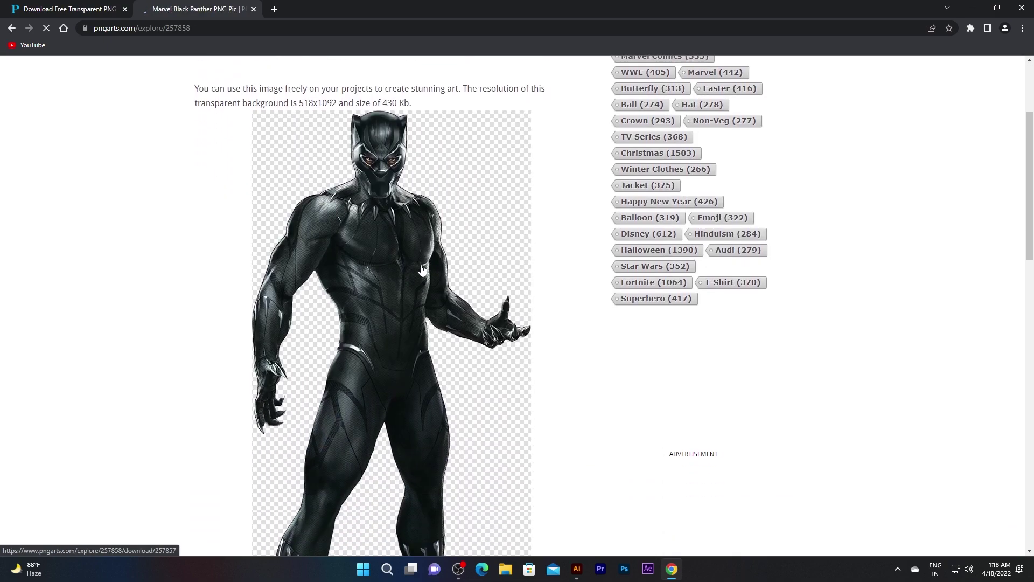
scroll(409, 302, down, 2)
scroll(392, 288, down, 3)
scroll(393, 290, down, 3)
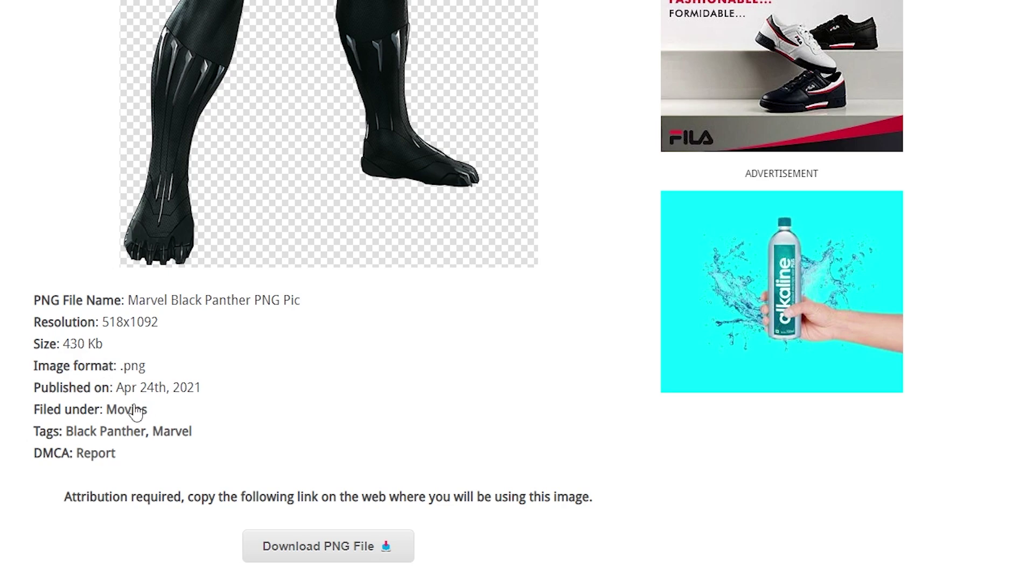
scroll(238, 540, down, 2)
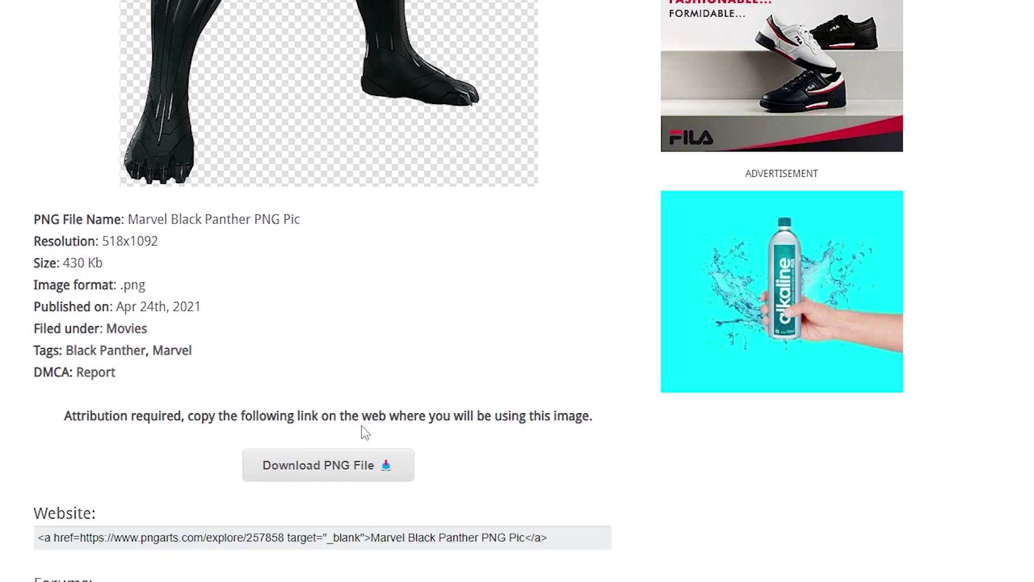
click(334, 466)
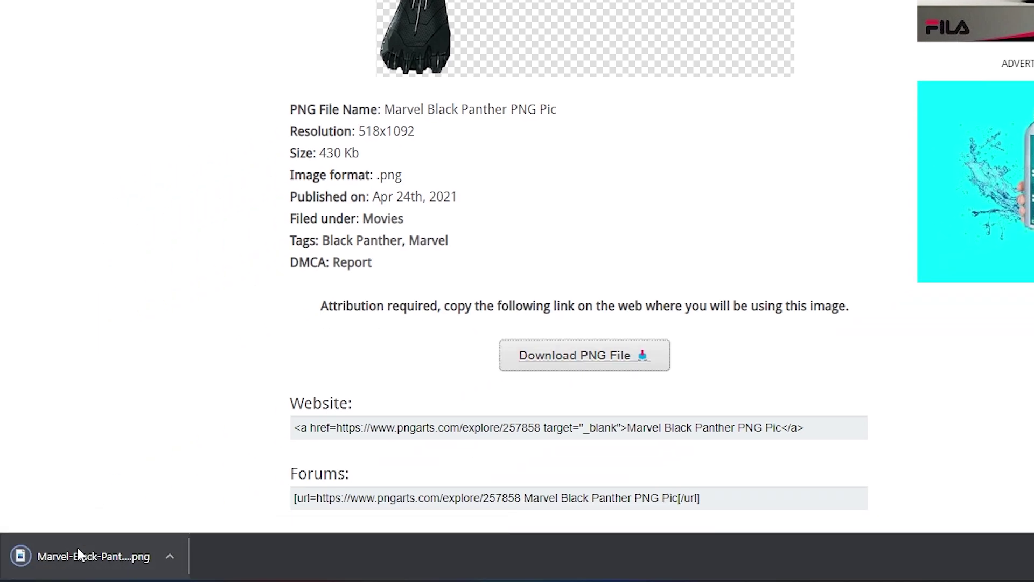
- Preview the downloaded Black Panther image in Photos, then return to Illustrator
click(115, 540)
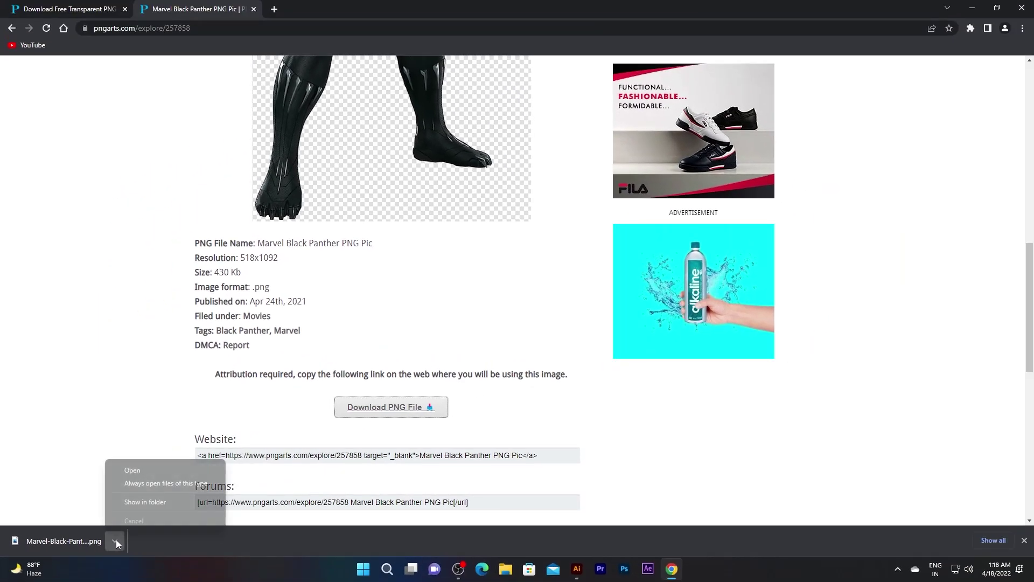
click(133, 470)
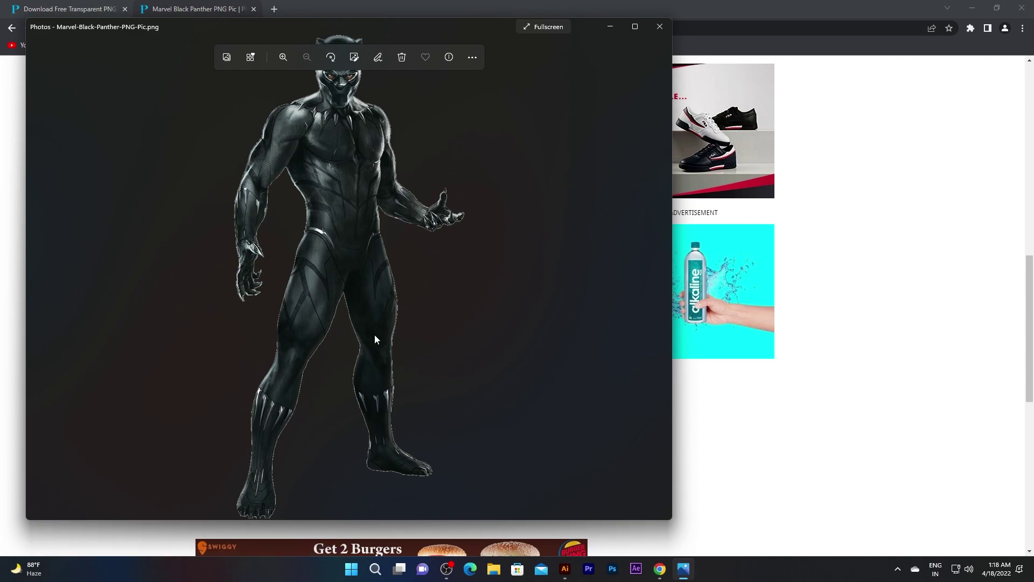
click(564, 570)
- Place the Black Panther PNG via File > Place and drag out its size
click(52, 9)
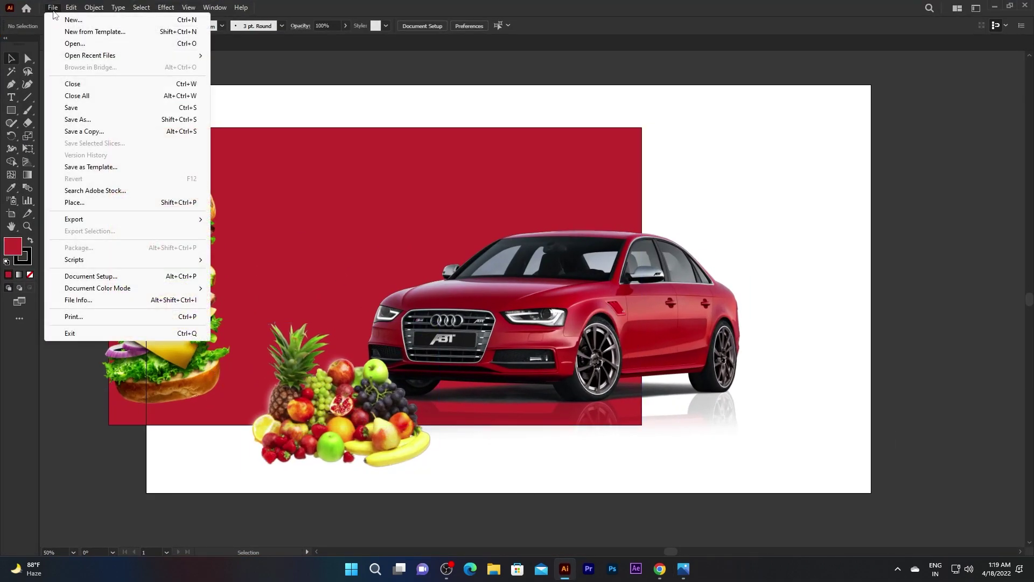
click(60, 203)
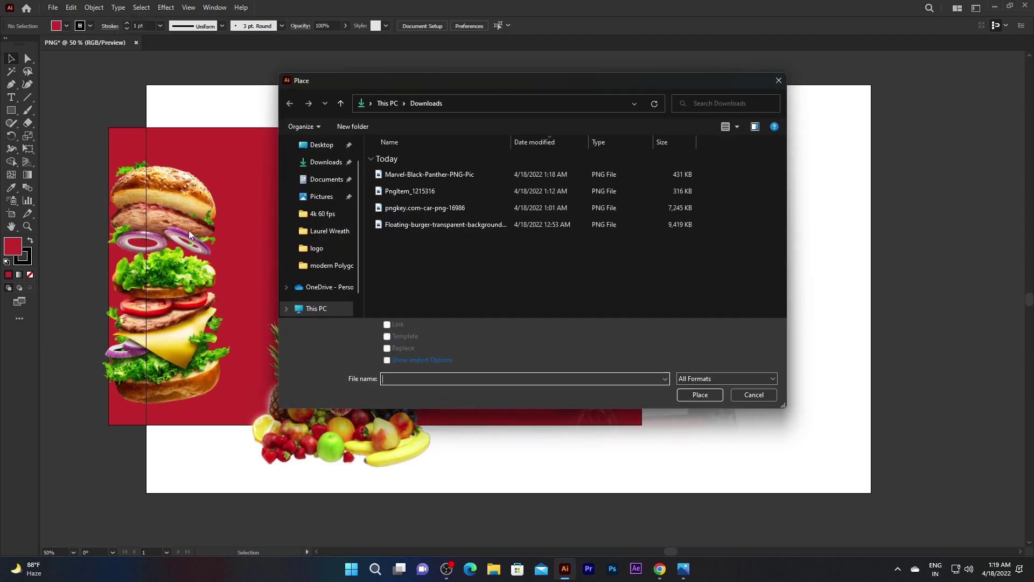
click(692, 395)
drag(467, 121, 641, 487)
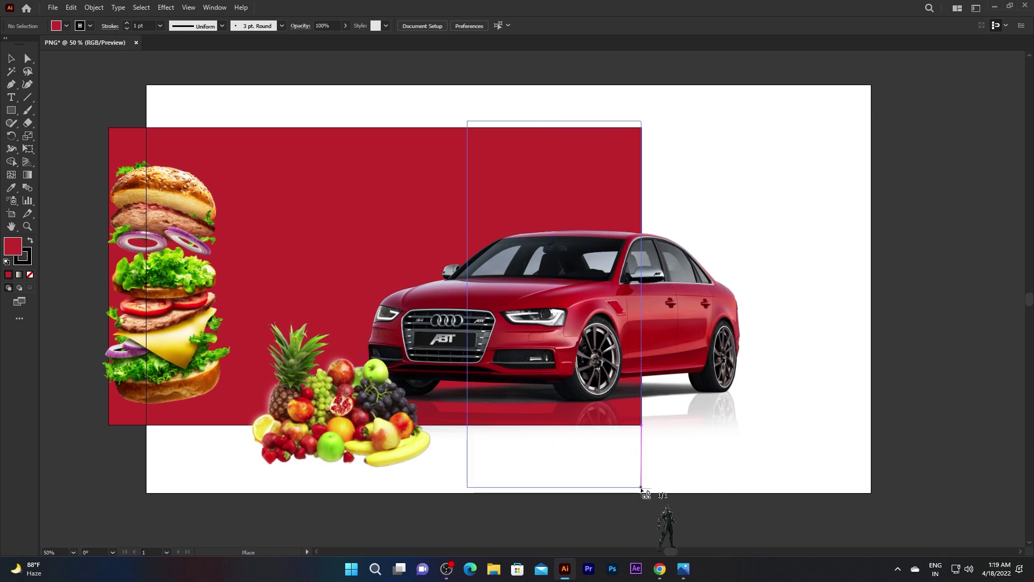
mouse_move(555, 289)
mouse_down()
mouse_move(513, 267)
mouse_move(514, 283)
mouse_move(612, 278)
mouse_move(522, 294)
mouse_up()
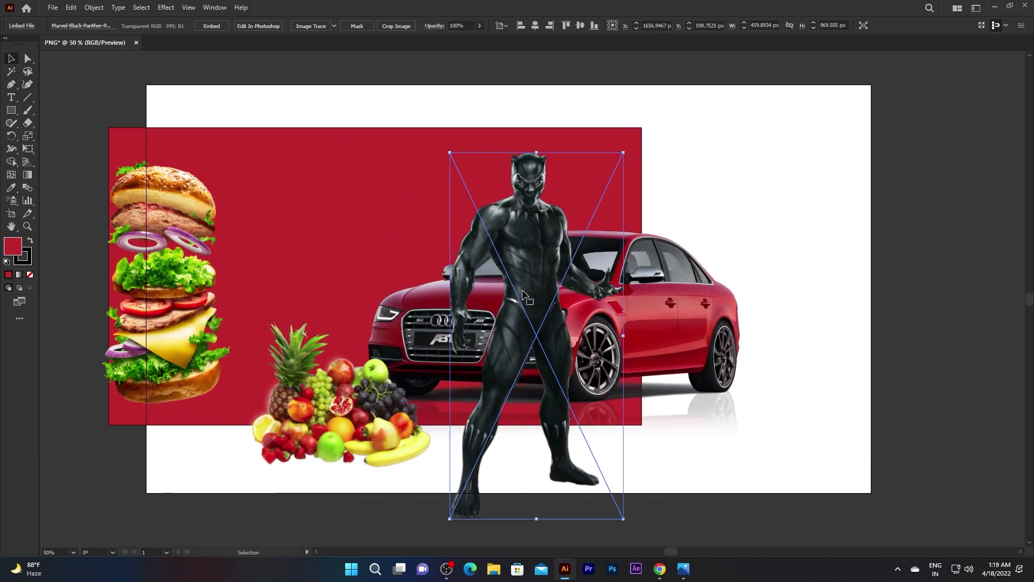
- Shrink the Black Panther figure and move it beside the burger
mouse_move(528, 269)
mouse_down()
mouse_move(536, 289)
mouse_move(579, 289)
mouse_up()
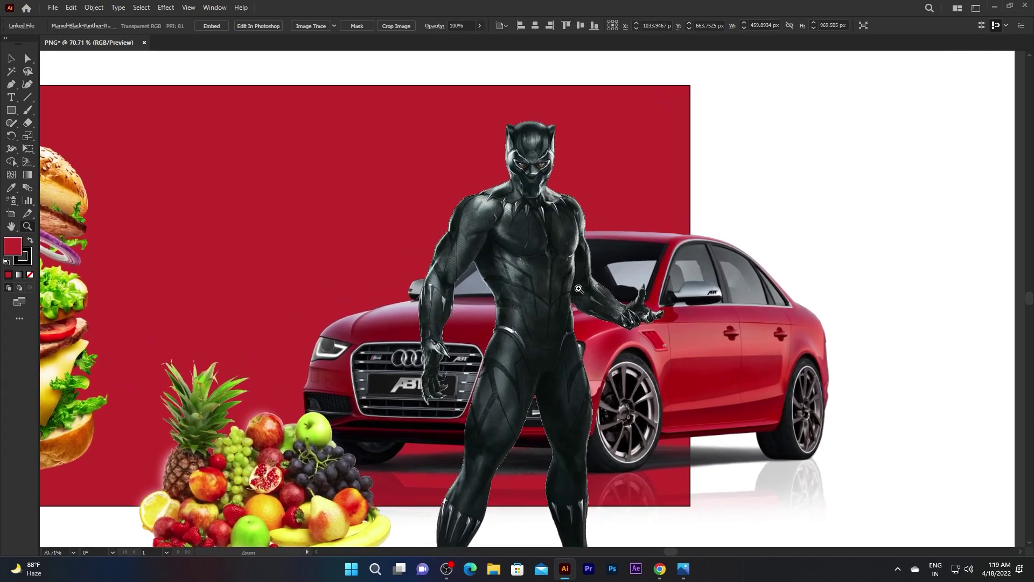
scroll(568, 318, down, 3)
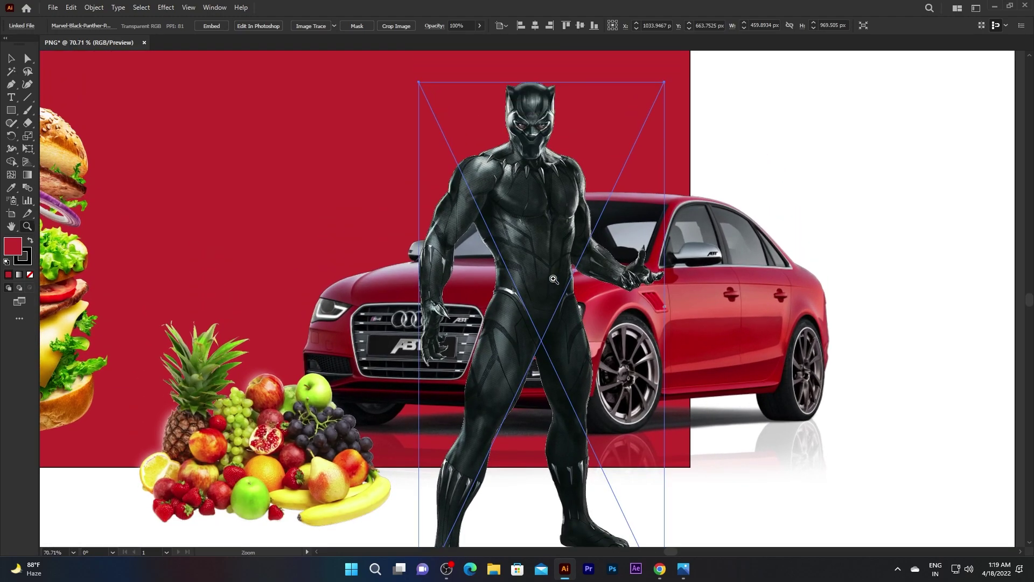
scroll(553, 279, up, 2)
mouse_move(562, 293)
mouse_down()
mouse_move(549, 285)
mouse_move(827, 259)
mouse_up()
key(v)
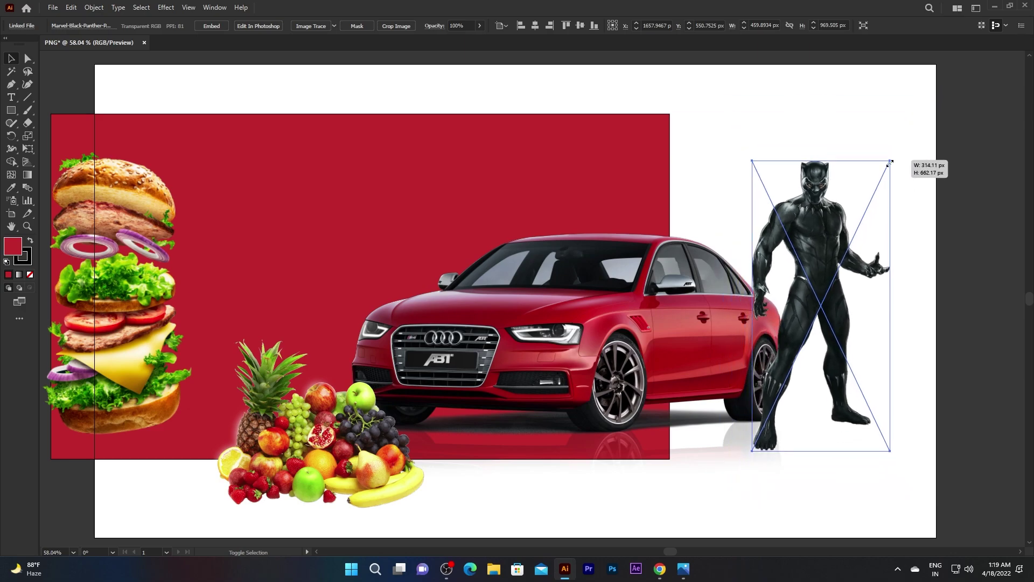
drag(922, 94, 885, 171)
mouse_move(829, 237)
mouse_down()
mouse_move(831, 256)
mouse_move(267, 245)
mouse_up()
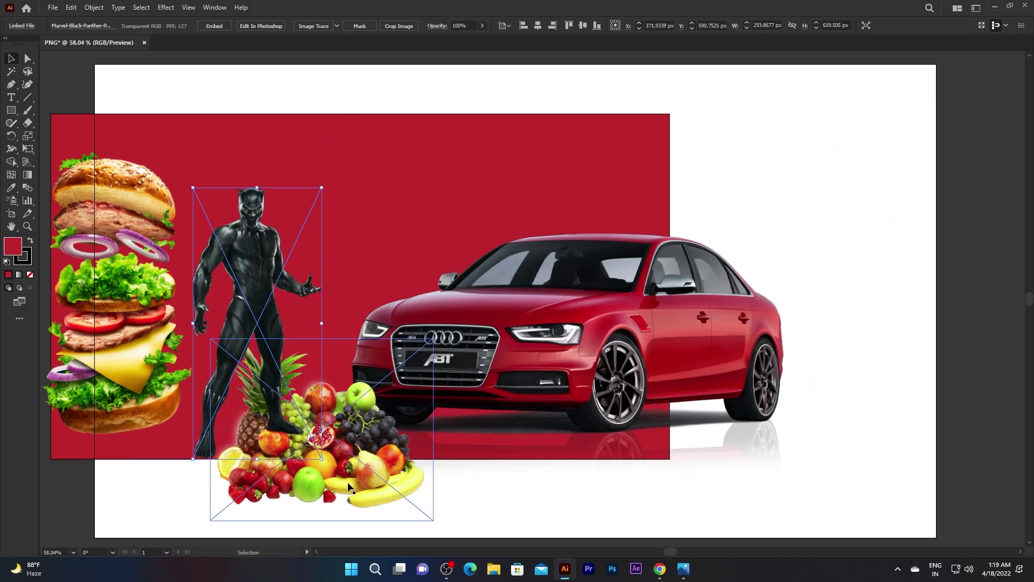
- Move the fruit pile below the car and fine-tune Black Panther's size and position
drag(349, 488, 594, 501)
drag(208, 358, 261, 358)
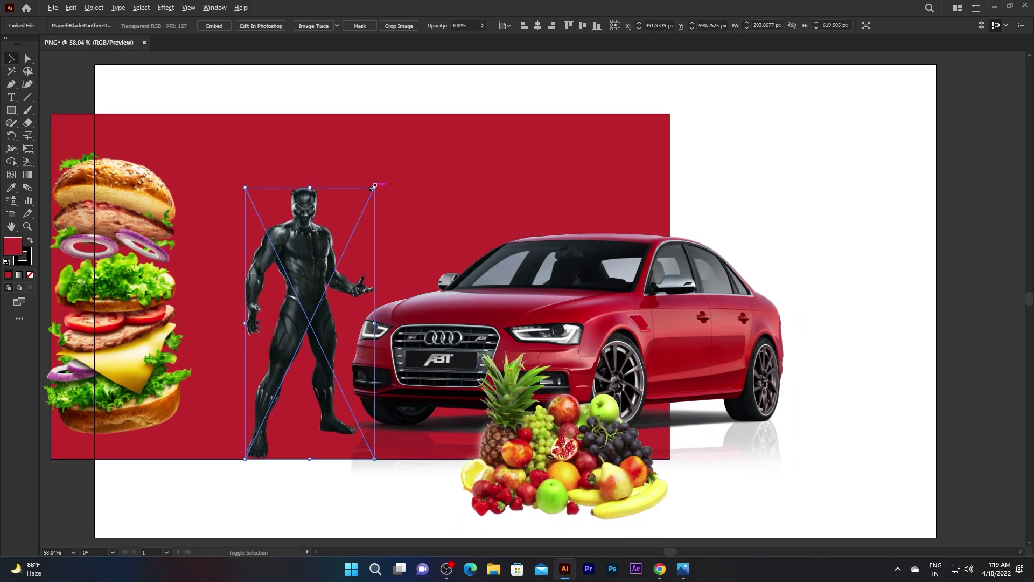
drag(372, 185, 396, 142)
mouse_move(320, 232)
mouse_down()
mouse_move(308, 224)
mouse_move(309, 247)
mouse_up()
click(728, 196)
drag(629, 192, 694, 191)
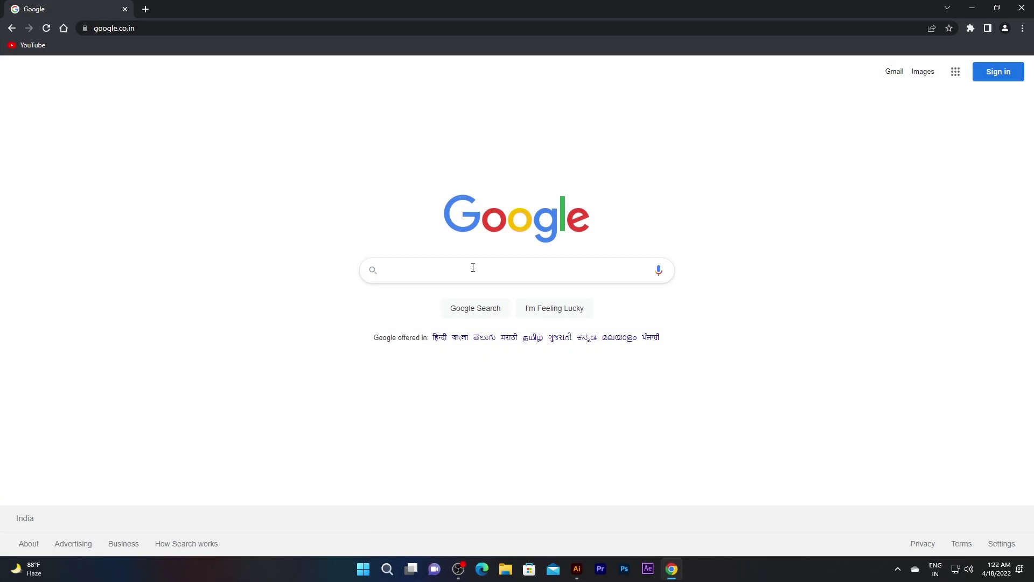
- Search Google for 'Top PNG' and open the TopPNG homepage from the results
click(473, 270)
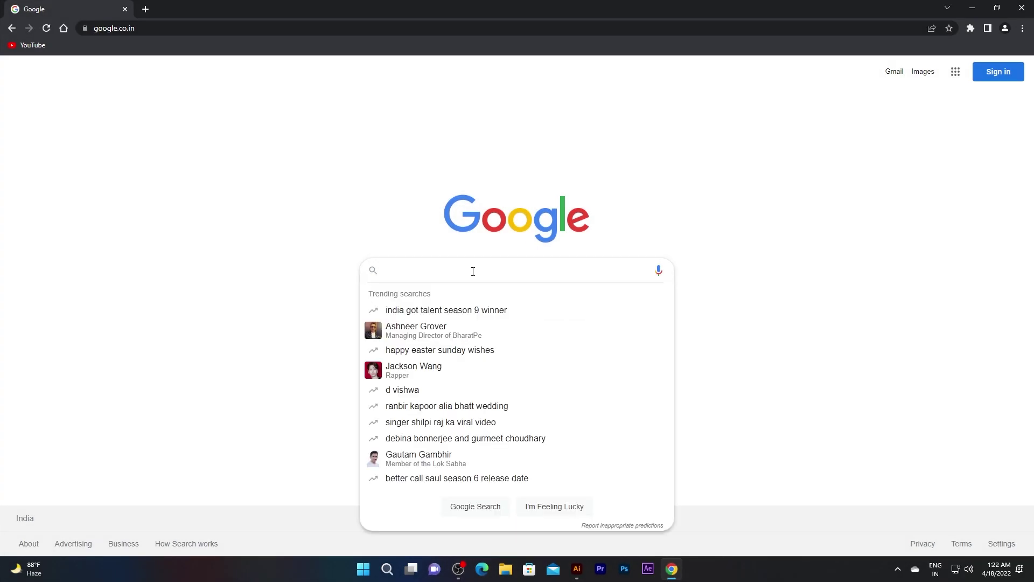
text(Top PN)
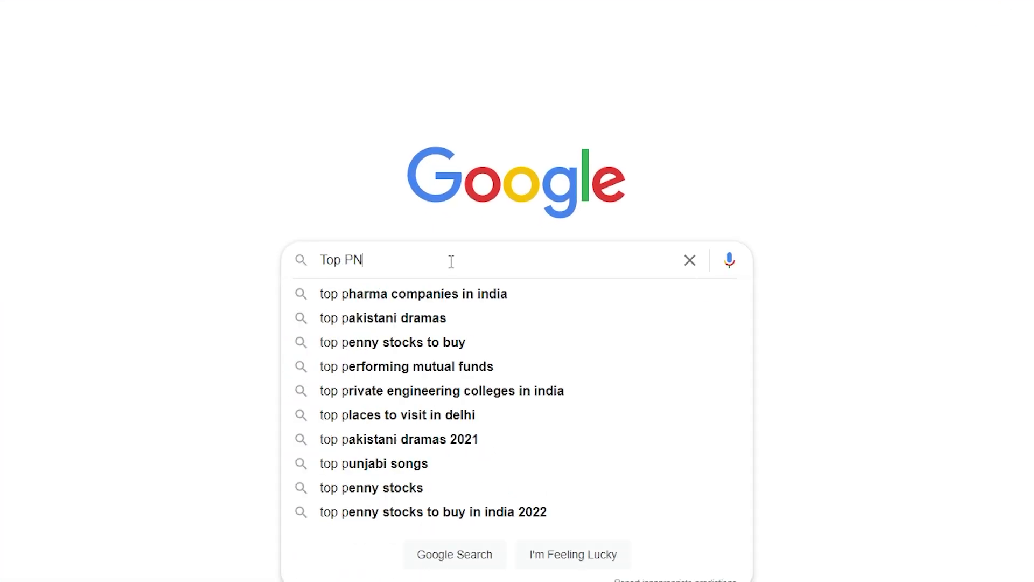
text(G)
key(Return)
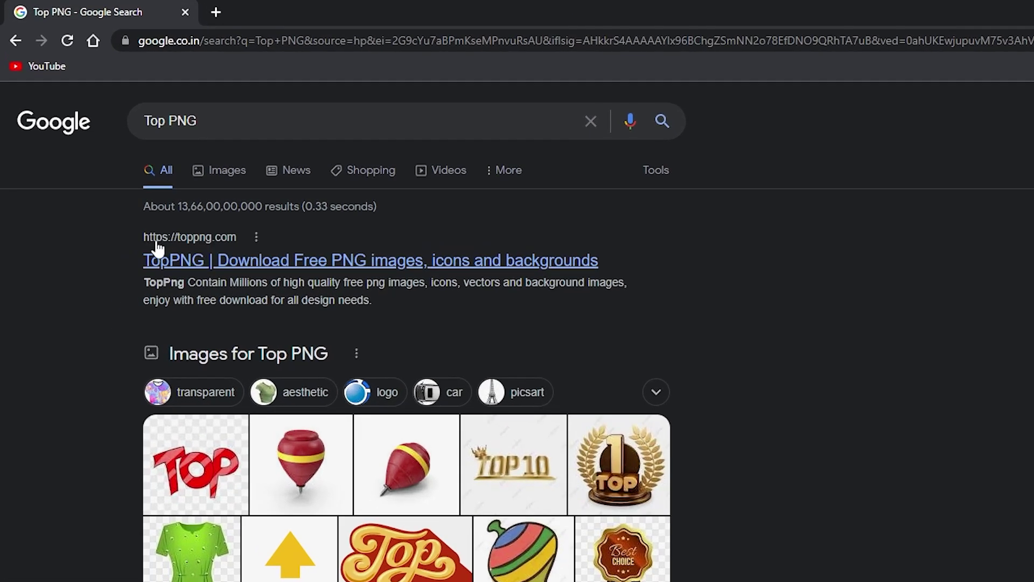
click(244, 261)
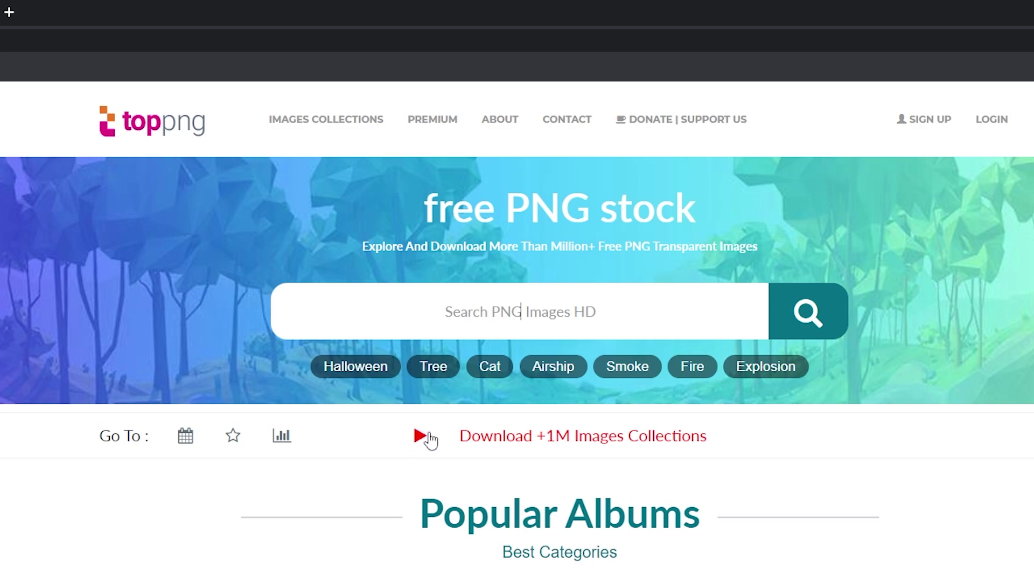
scroll(570, 447, down, 2)
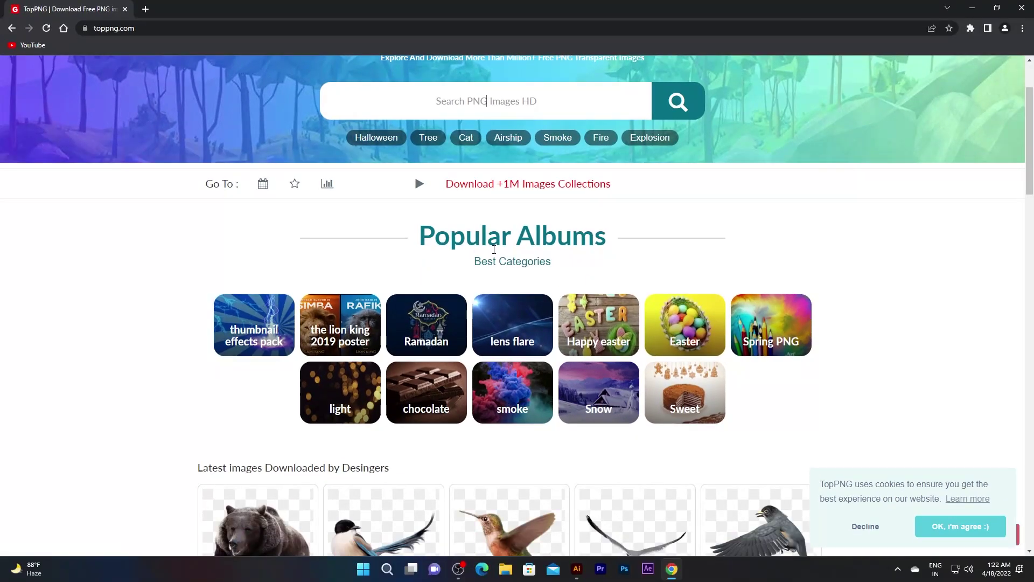
scroll(525, 267, down, 2)
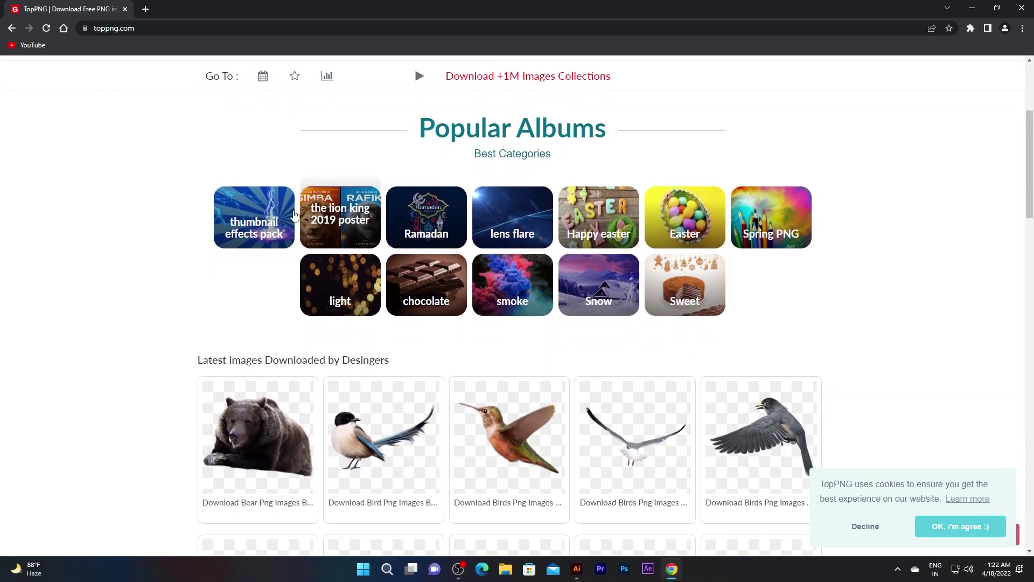
scroll(456, 255, down, 3)
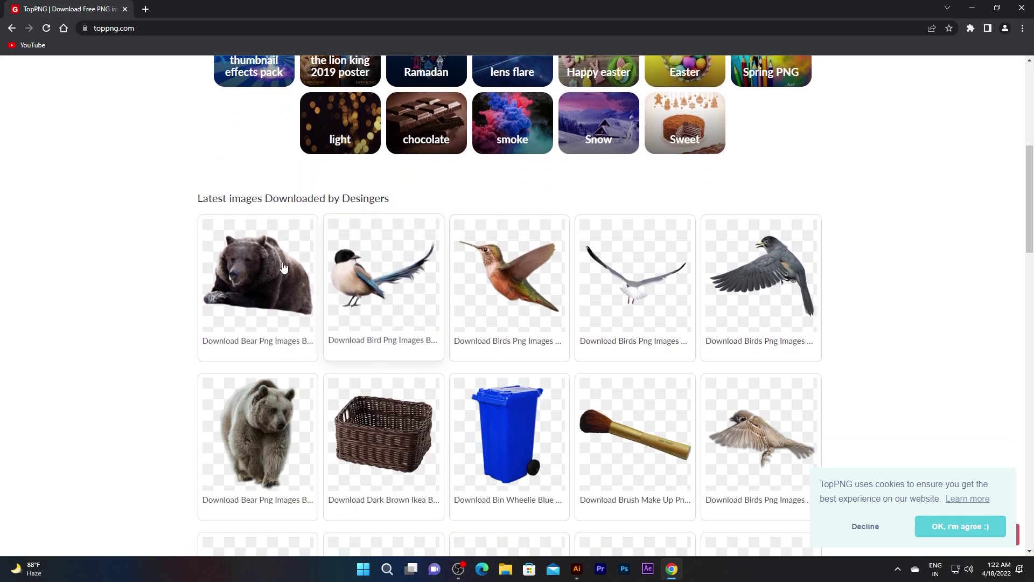
scroll(522, 351, down, 2)
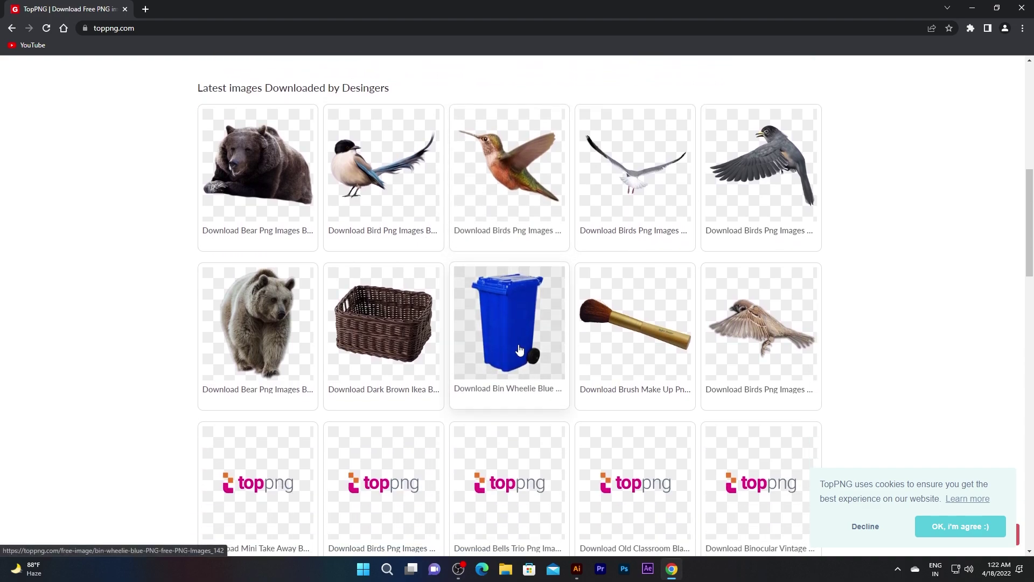
scroll(519, 351, down, 5)
scroll(519, 351, down, 2)
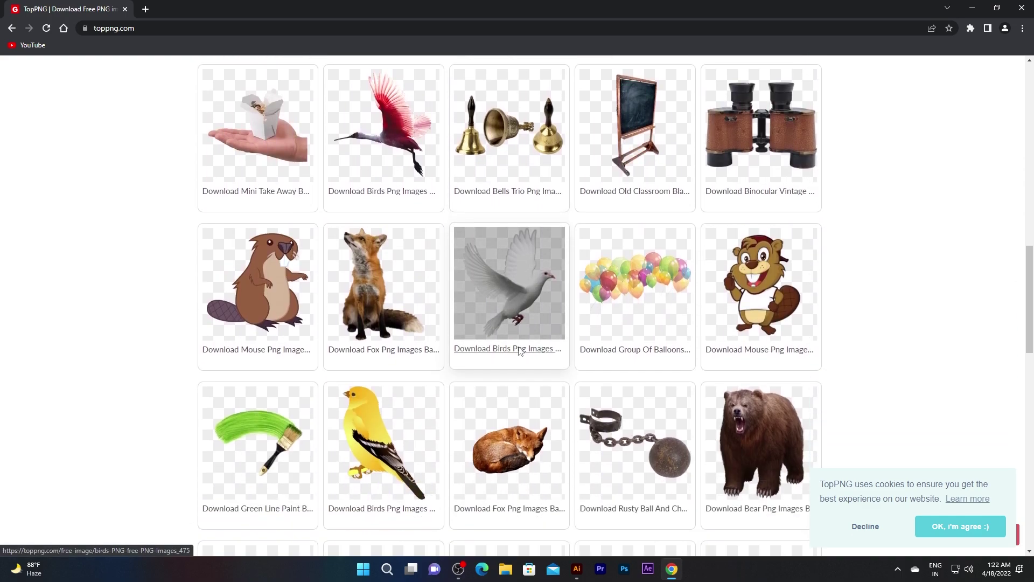
scroll(519, 351, down, 2)
scroll(518, 350, down, 3)
scroll(517, 351, down, 1)
scroll(506, 358, down, 3)
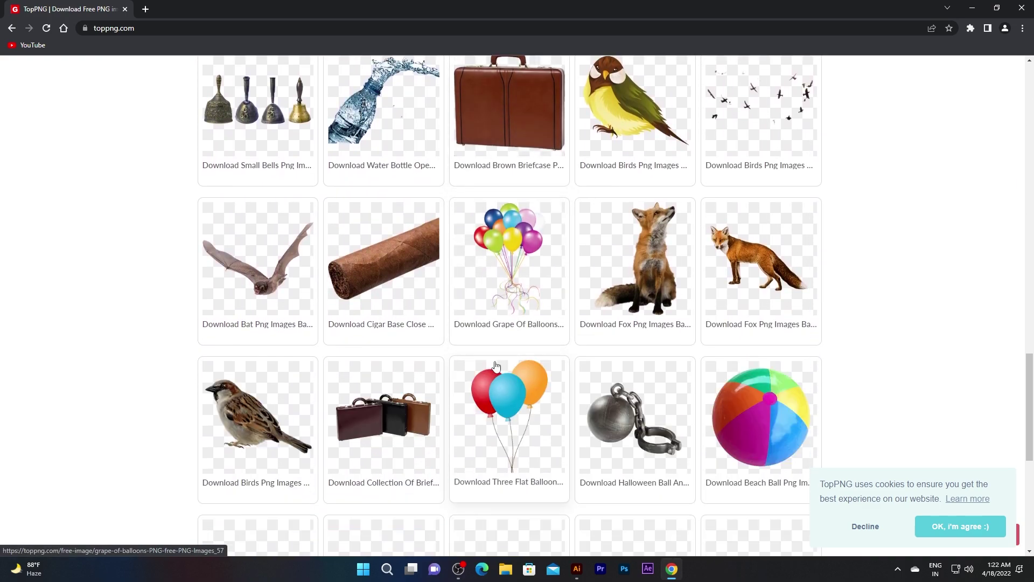
scroll(496, 365, down, 2)
scroll(487, 341, down, 4)
scroll(477, 370, down, 2)
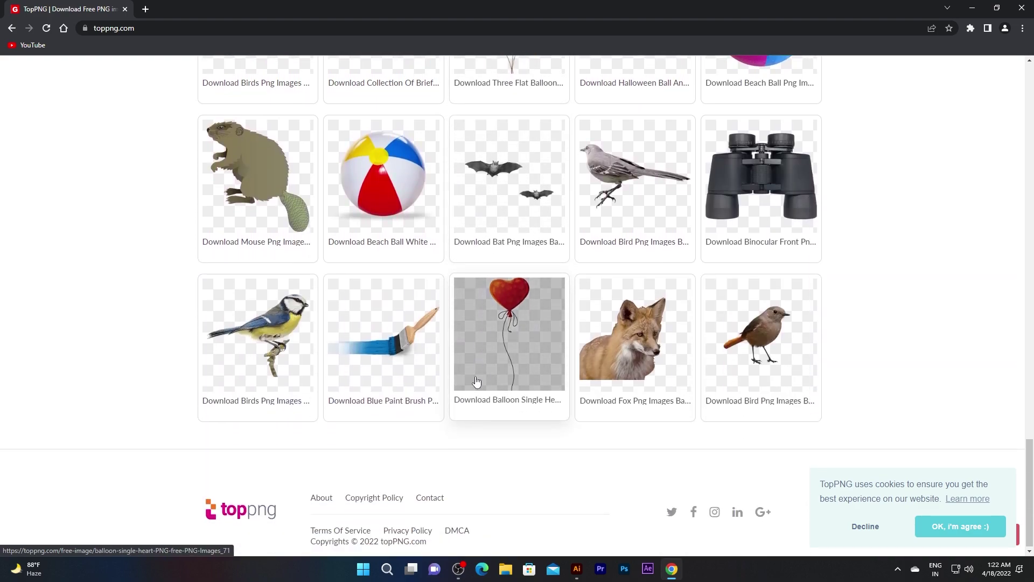
scroll(476, 381, up, 1)
scroll(477, 382, up, 5)
scroll(478, 381, up, 7)
scroll(479, 382, up, 4)
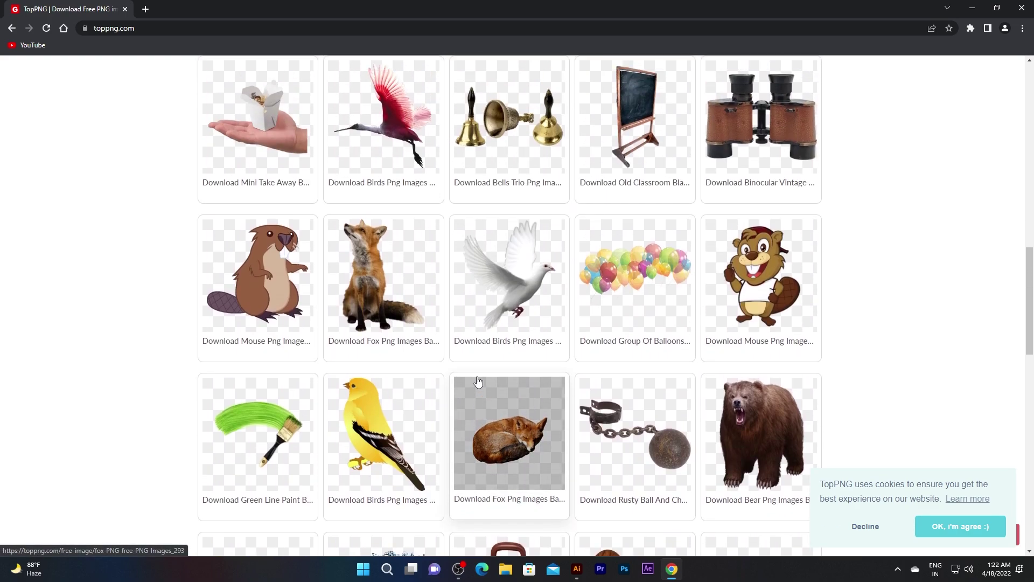
scroll(478, 381, up, 7)
scroll(478, 380, up, 5)
scroll(477, 372, up, 1)
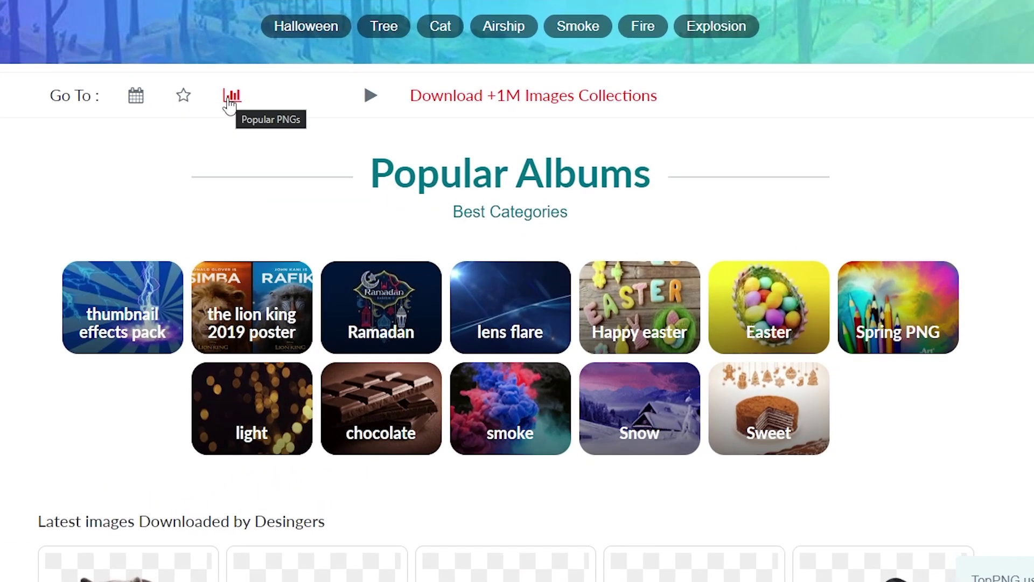
click(228, 100)
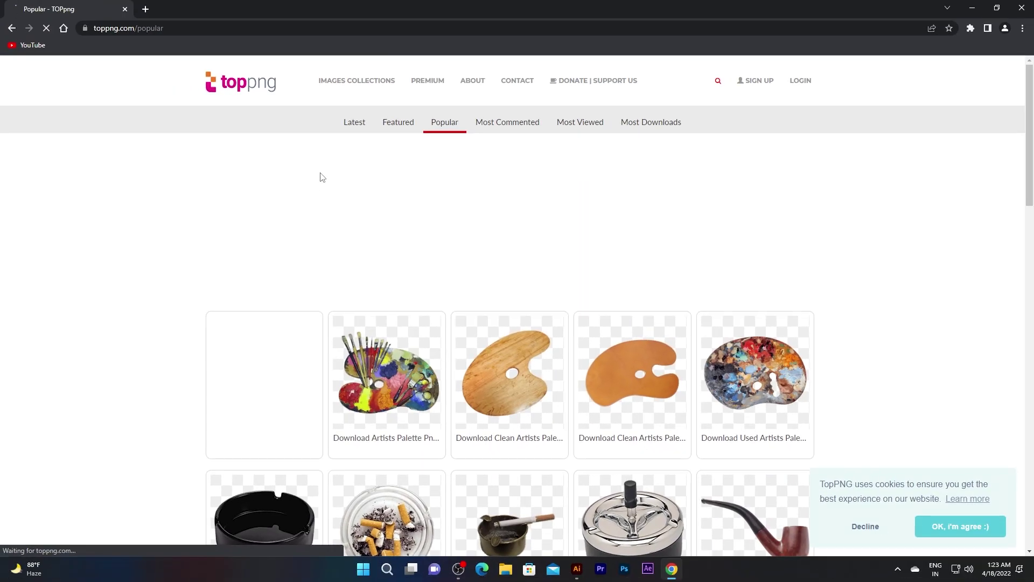
scroll(319, 186, down, 3)
scroll(577, 368, down, 3)
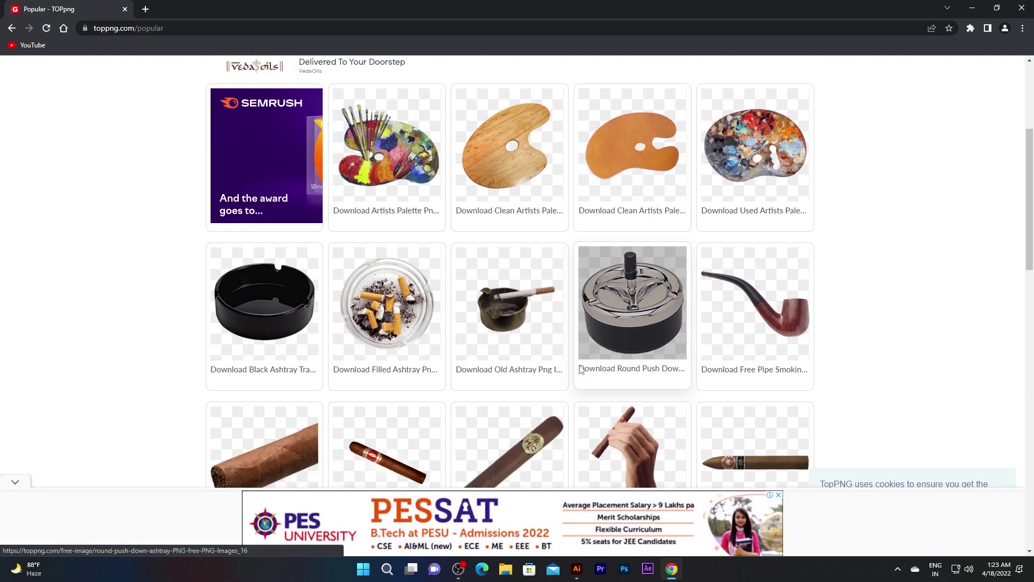
scroll(577, 368, down, 4)
scroll(578, 367, down, 4)
scroll(577, 368, down, 2)
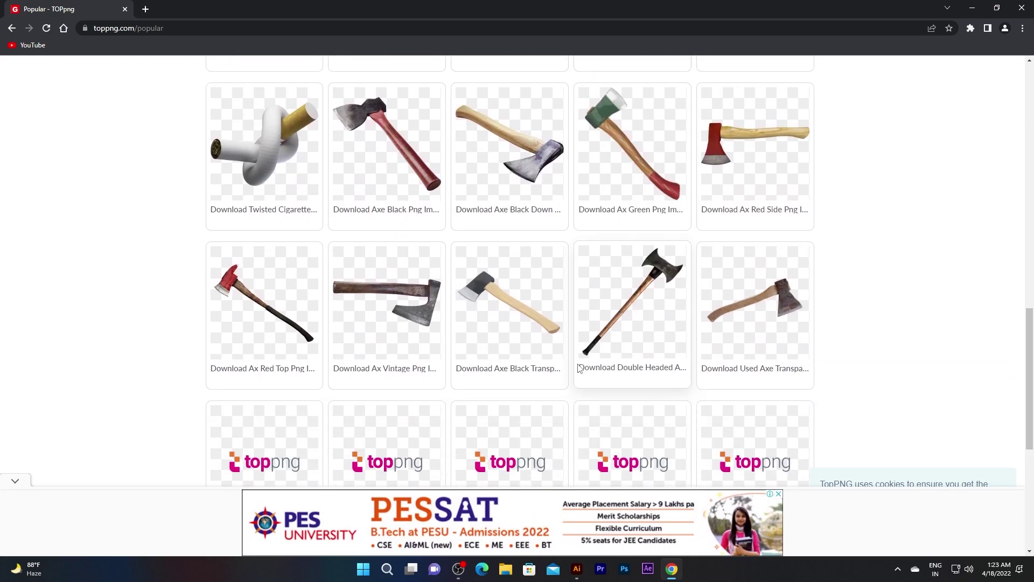
scroll(577, 368, down, 3)
scroll(579, 369, down, 3)
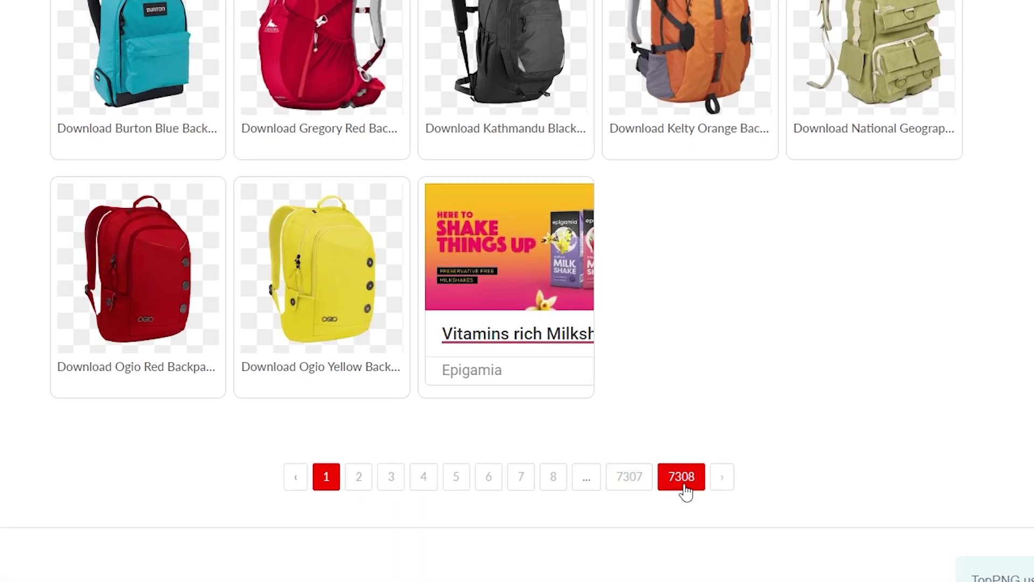
click(360, 478)
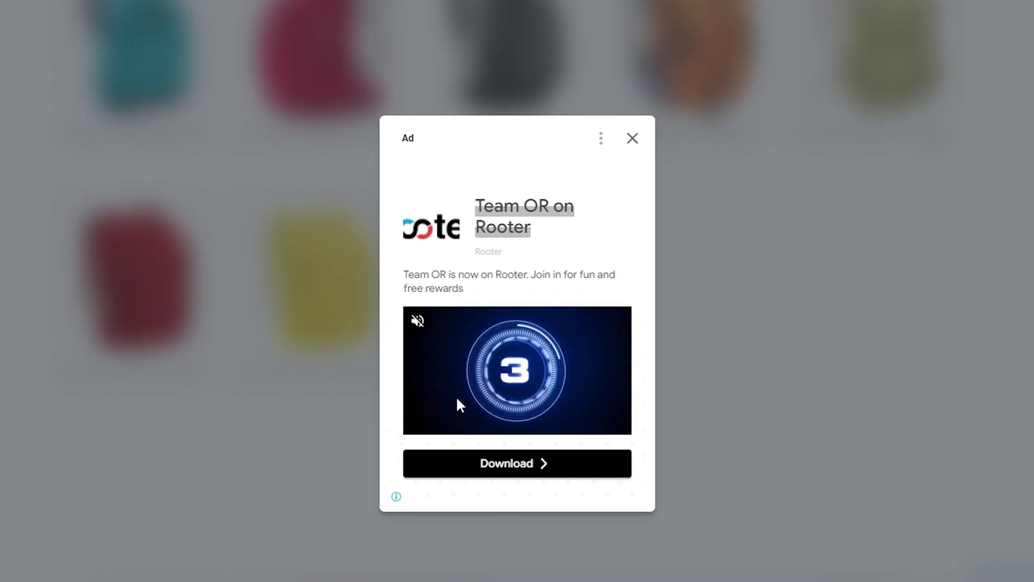
click(631, 141)
scroll(633, 311, down, 3)
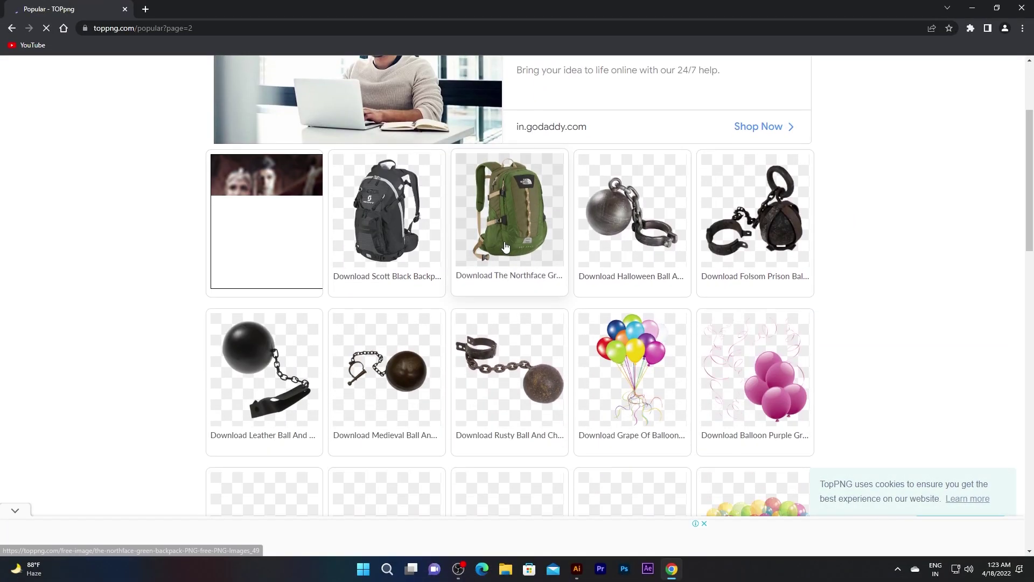
scroll(536, 372, down, 5)
scroll(534, 371, down, 4)
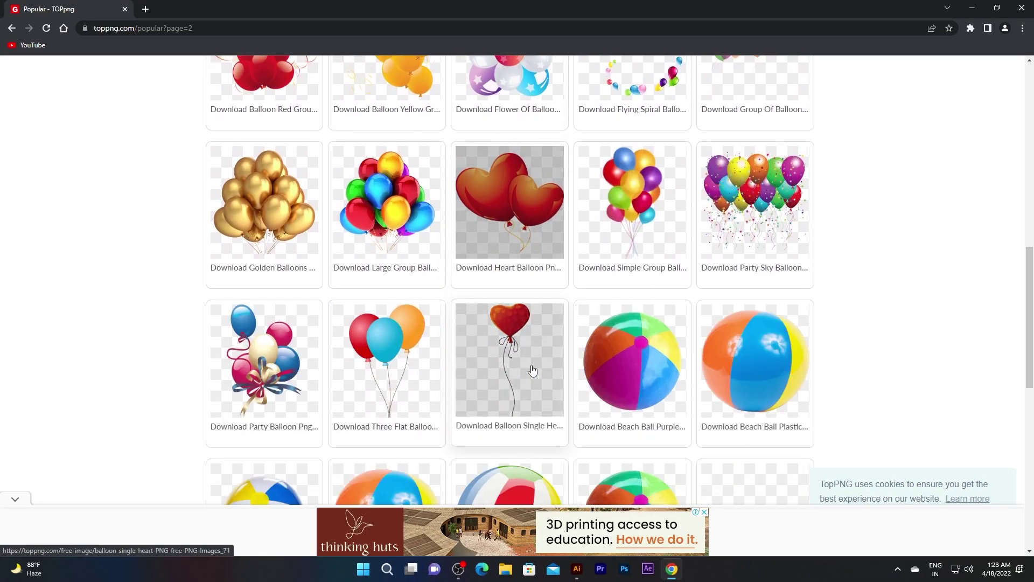
scroll(533, 370, down, 2)
scroll(532, 370, down, 1)
scroll(532, 370, down, 4)
scroll(532, 371, down, 2)
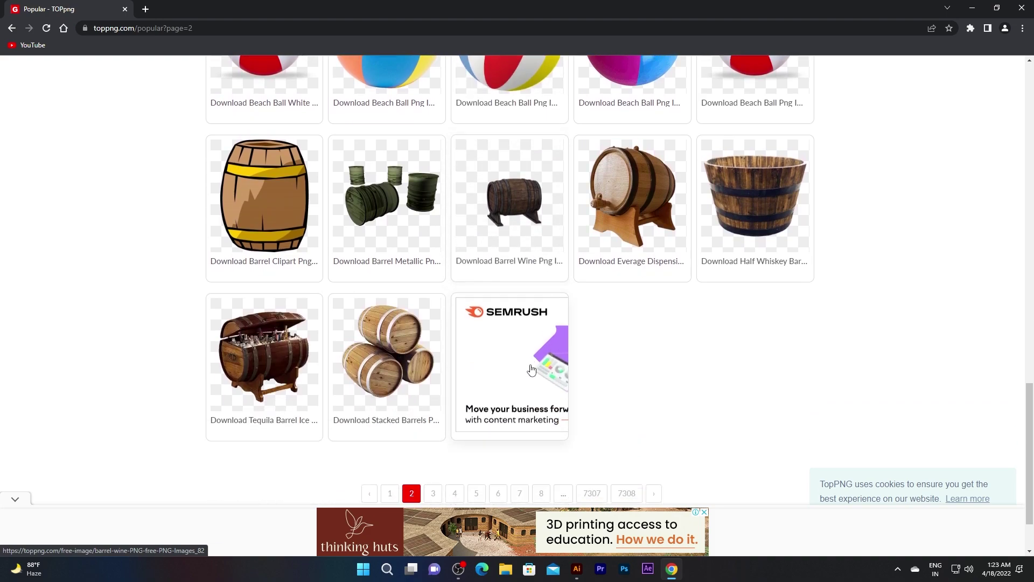
scroll(532, 371, down, 2)
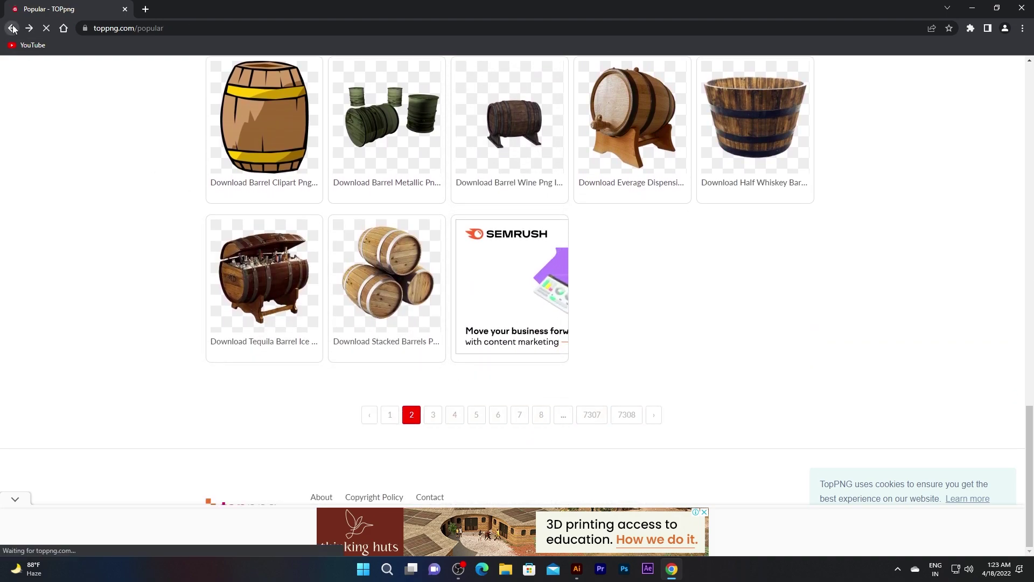
scroll(409, 222, up, 4)
scroll(409, 222, up, 1)
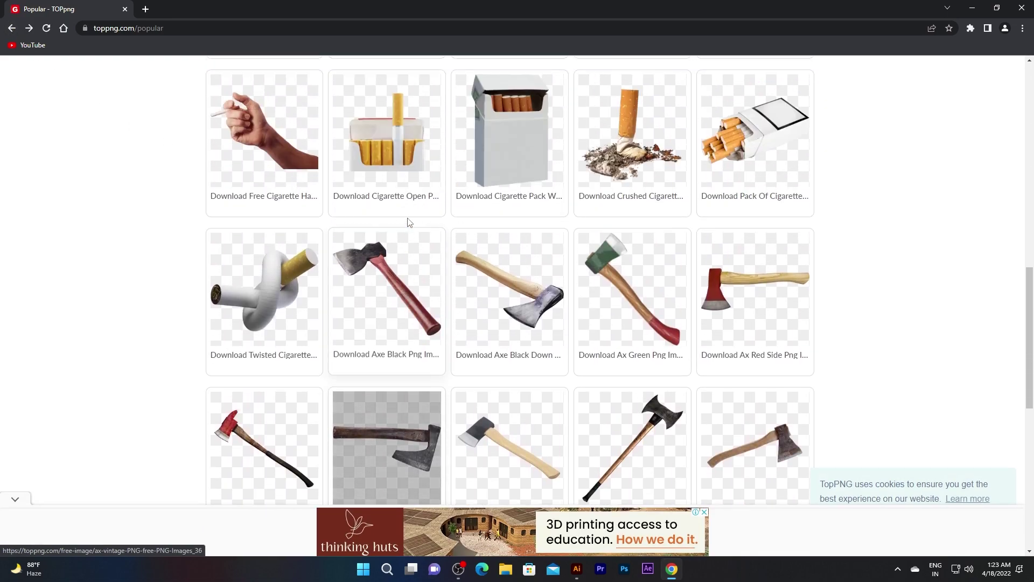
scroll(280, 161, up, 6)
click(13, 28)
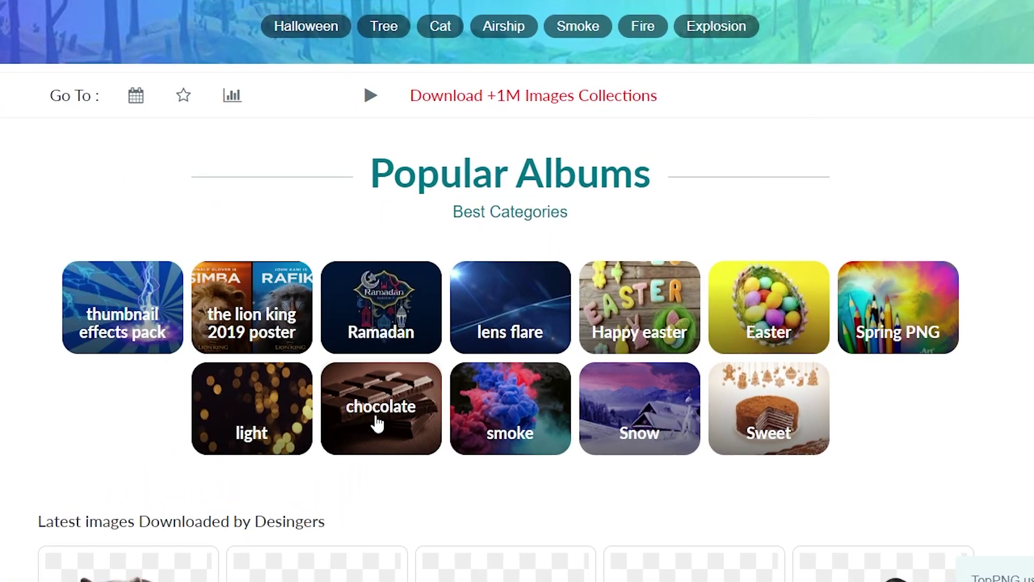
click(378, 423)
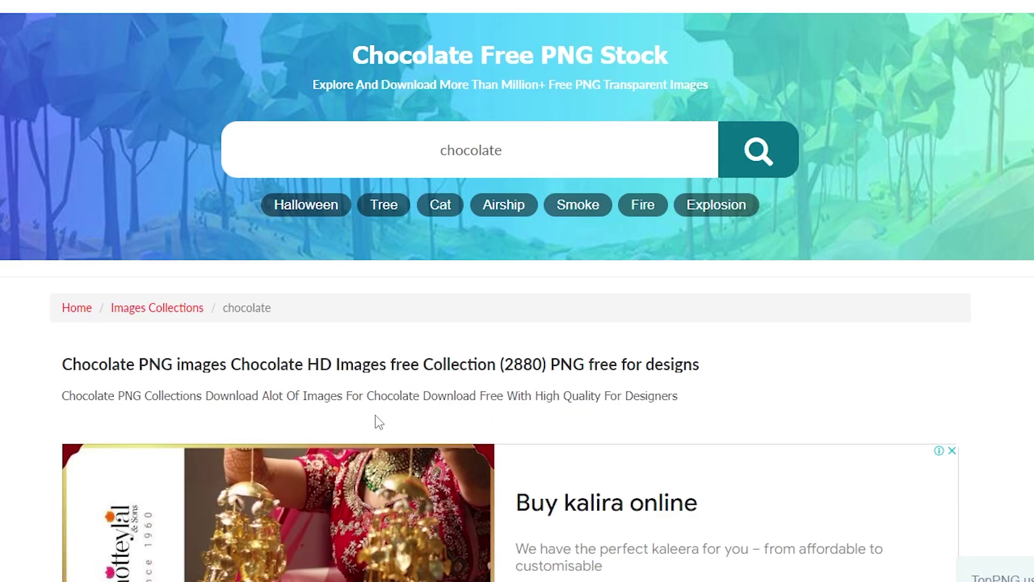
scroll(377, 423, down, 2)
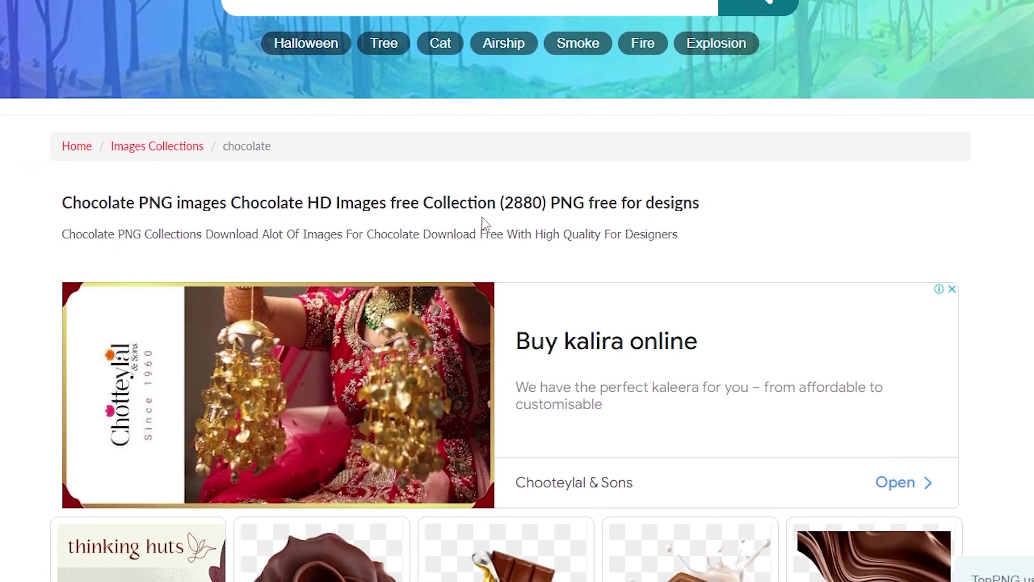
scroll(565, 225, down, 3)
scroll(566, 231, down, 5)
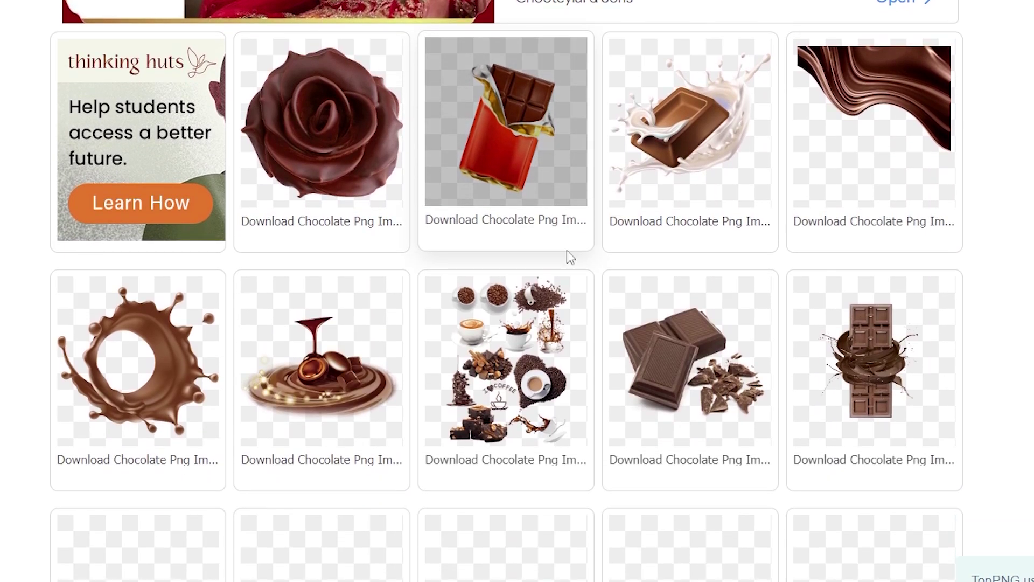
scroll(593, 334, down, 5)
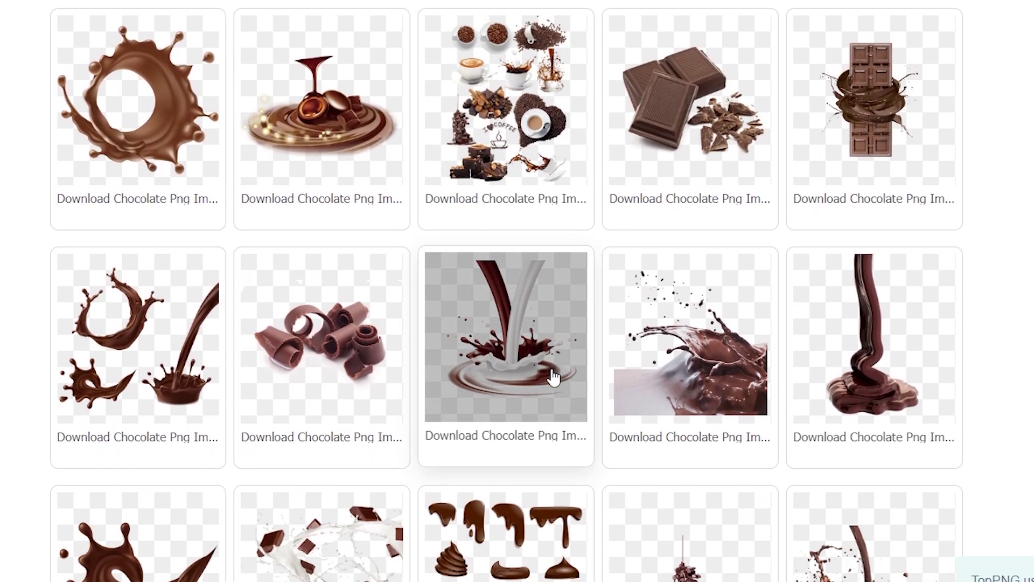
scroll(555, 377, down, 4)
scroll(553, 377, down, 3)
scroll(554, 350, down, 1)
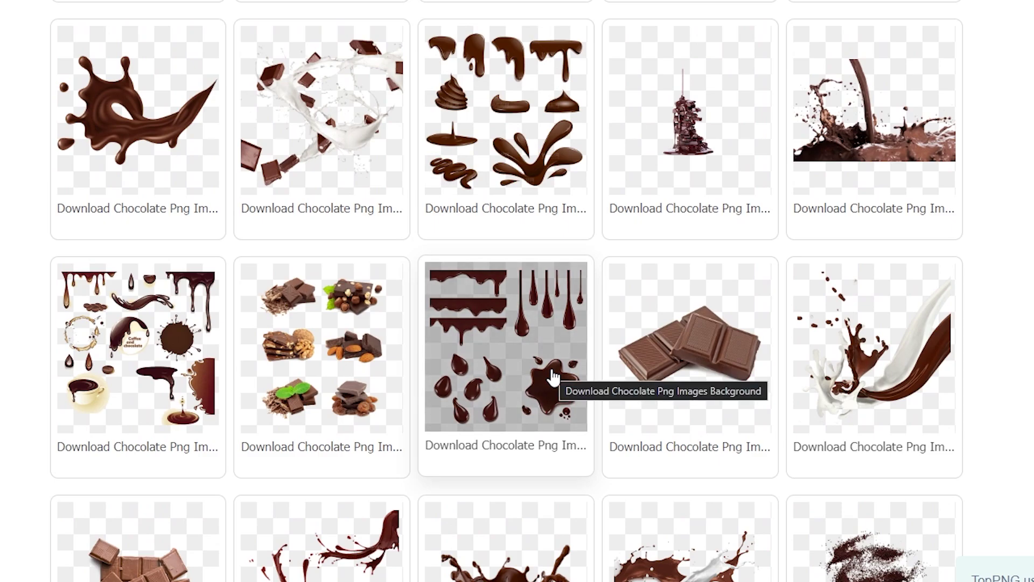
scroll(554, 321, down, 3)
scroll(667, 503, down, 2)
scroll(536, 374, down, 5)
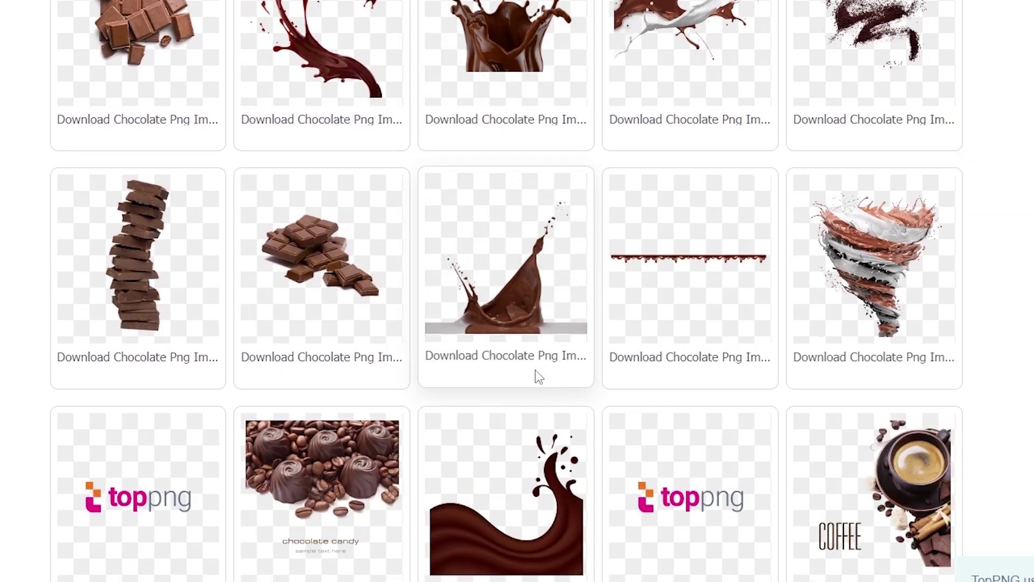
scroll(537, 378, down, 4)
scroll(537, 378, down, 1)
scroll(536, 376, down, 2)
scroll(536, 377, down, 2)
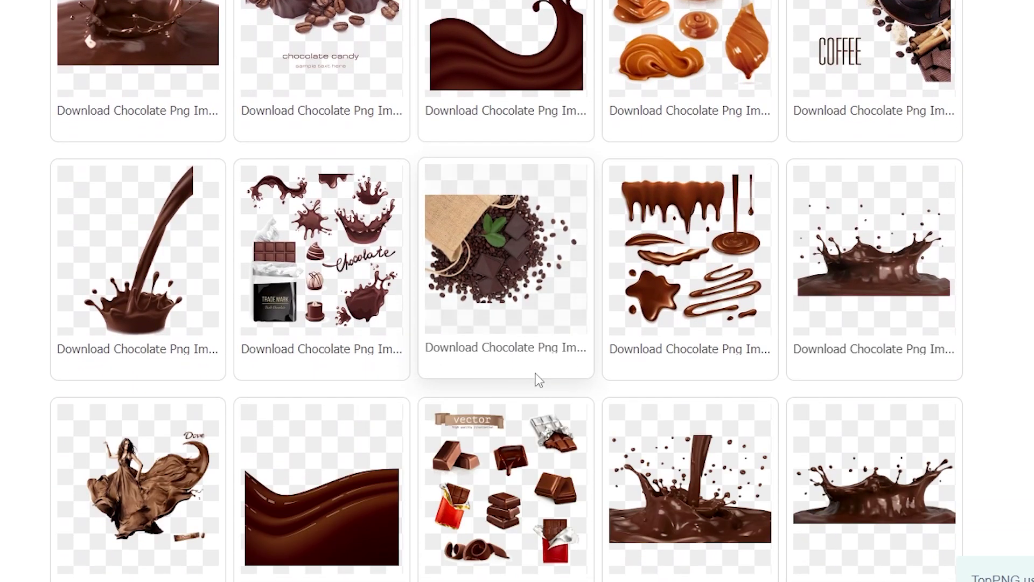
scroll(537, 379, down, 4)
scroll(536, 380, down, 2)
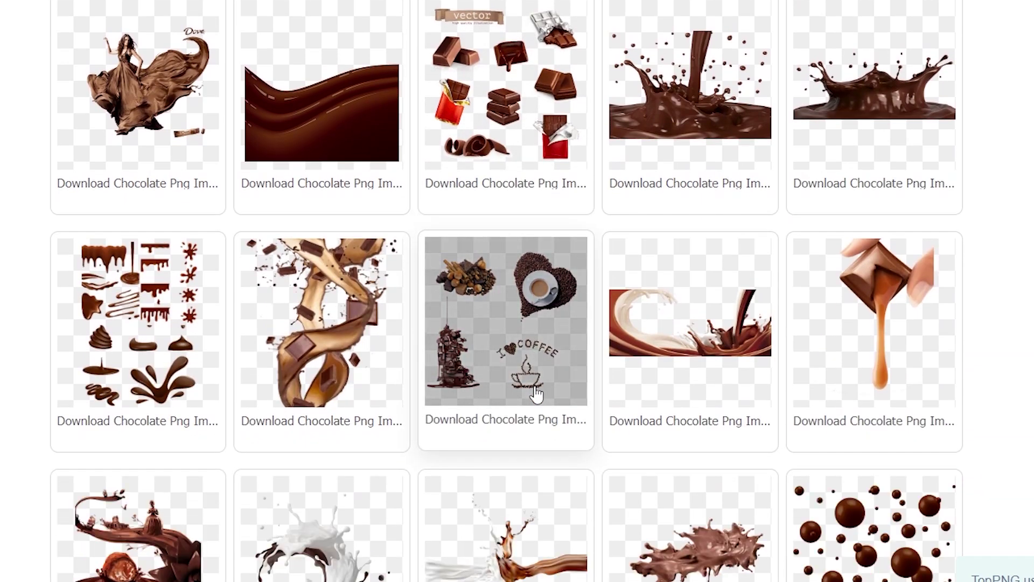
scroll(535, 390, up, 5)
scroll(536, 393, up, 1)
scroll(535, 388, down, 3)
scroll(536, 388, down, 6)
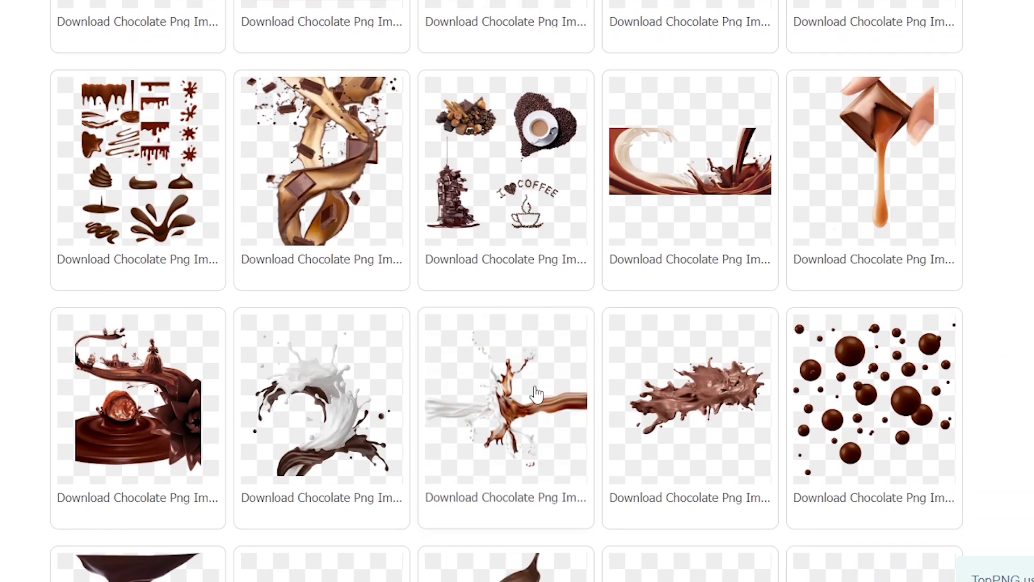
scroll(537, 395, down, 7)
scroll(537, 395, down, 1)
scroll(536, 393, down, 4)
scroll(542, 442, down, 3)
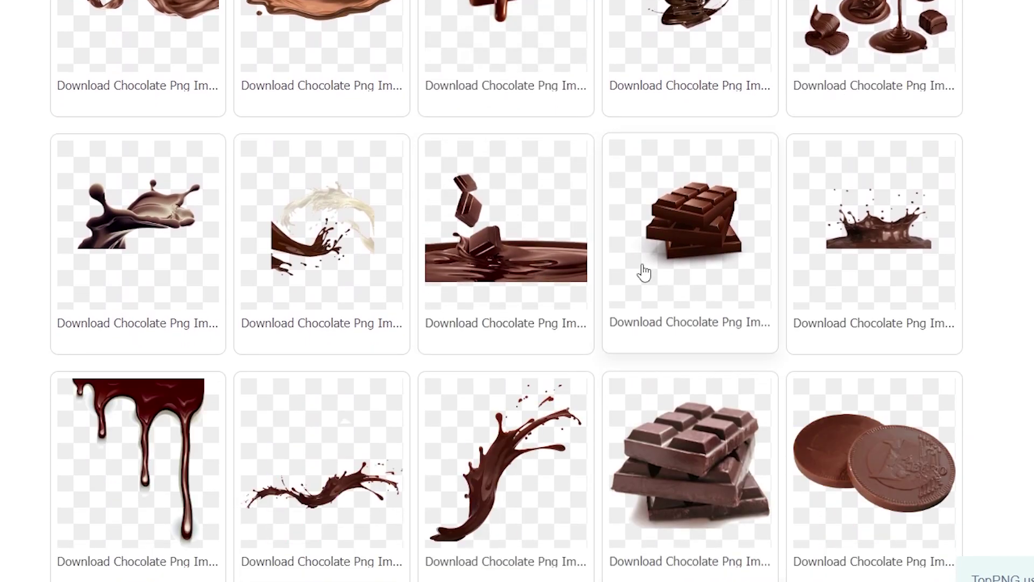
scroll(547, 496, down, 3)
scroll(552, 479, up, 6)
scroll(554, 479, up, 7)
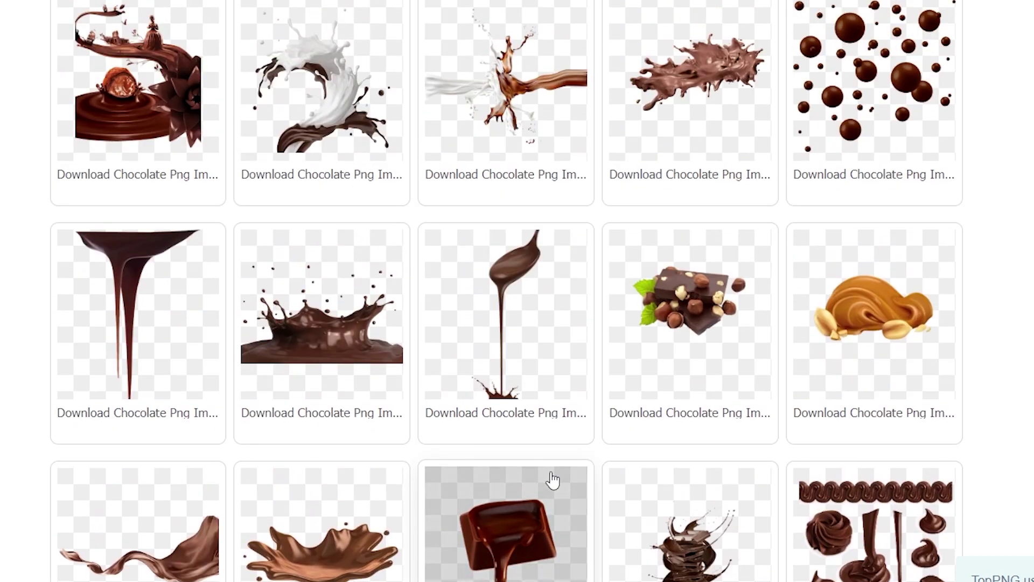
scroll(553, 478, up, 3)
scroll(554, 479, up, 4)
scroll(554, 478, up, 5)
scroll(555, 478, up, 4)
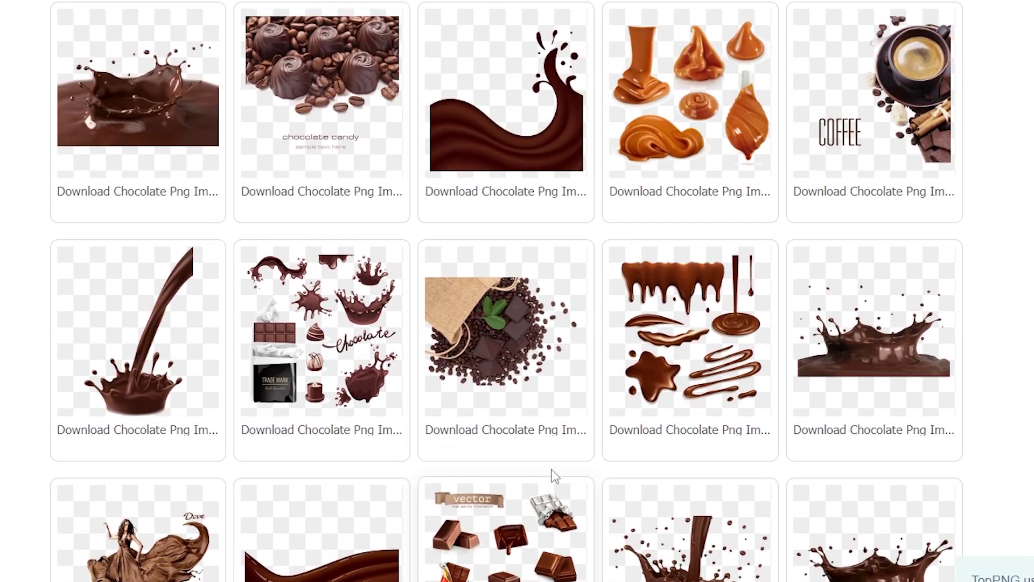
scroll(555, 477, up, 4)
scroll(555, 477, up, 2)
scroll(539, 409, up, 2)
scroll(527, 358, up, 1)
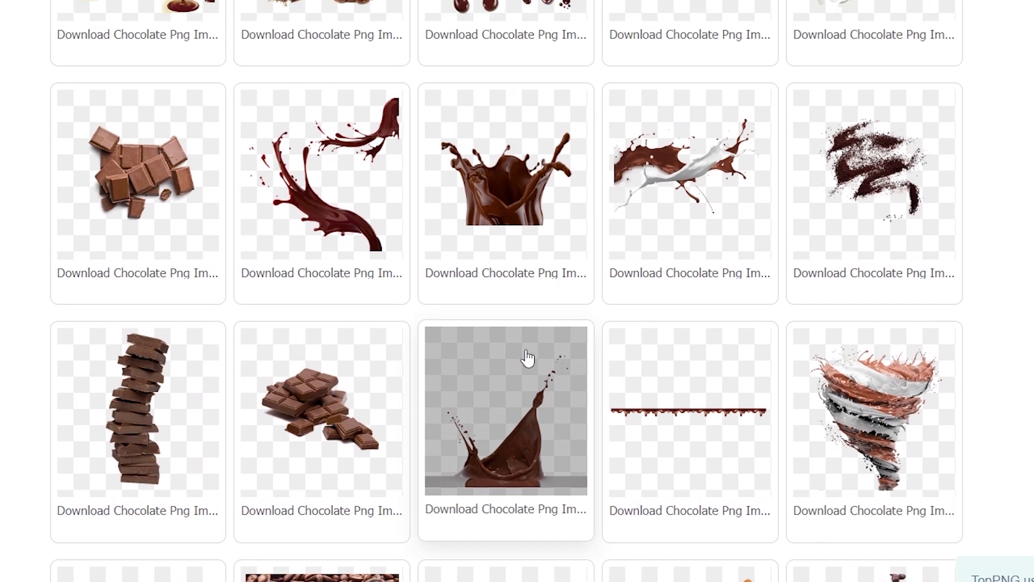
scroll(527, 356, up, 1)
scroll(527, 358, up, 3)
scroll(619, 377, up, 3)
scroll(758, 403, up, 3)
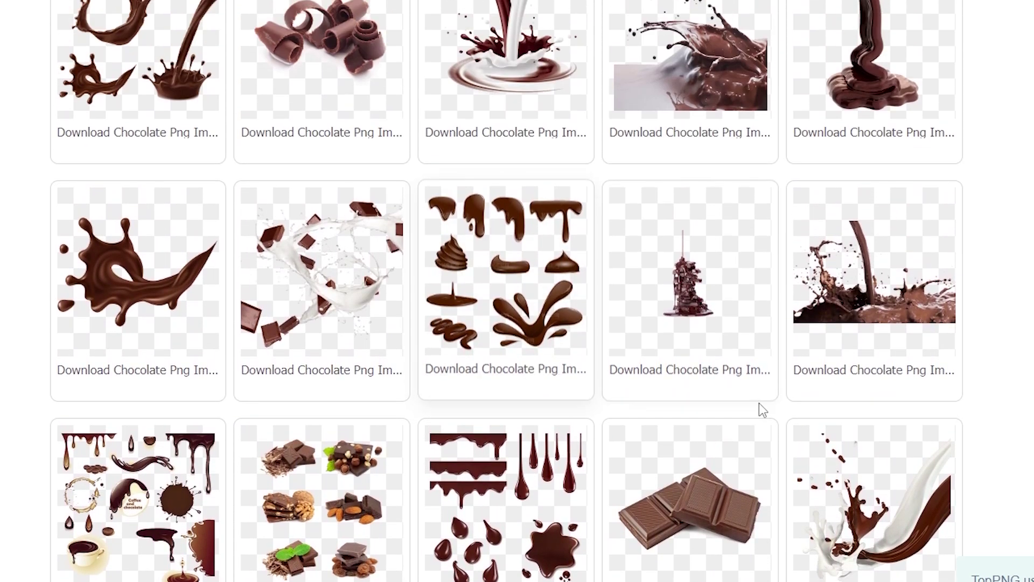
scroll(723, 323, up, 4)
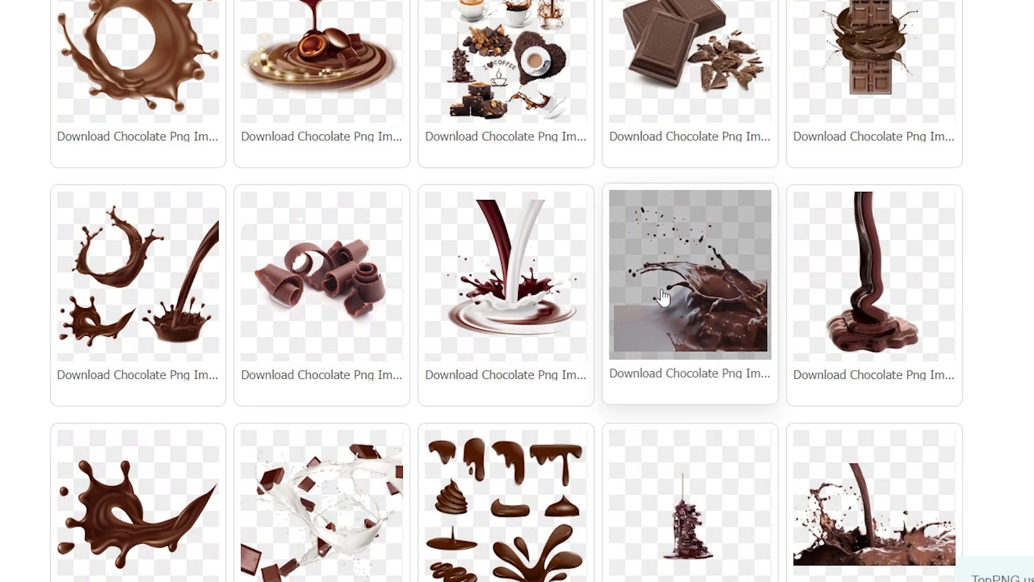
- Open the chocolate splash page and download the large 1000x1000 PNG, passing the reCAPTCHA
click(700, 274)
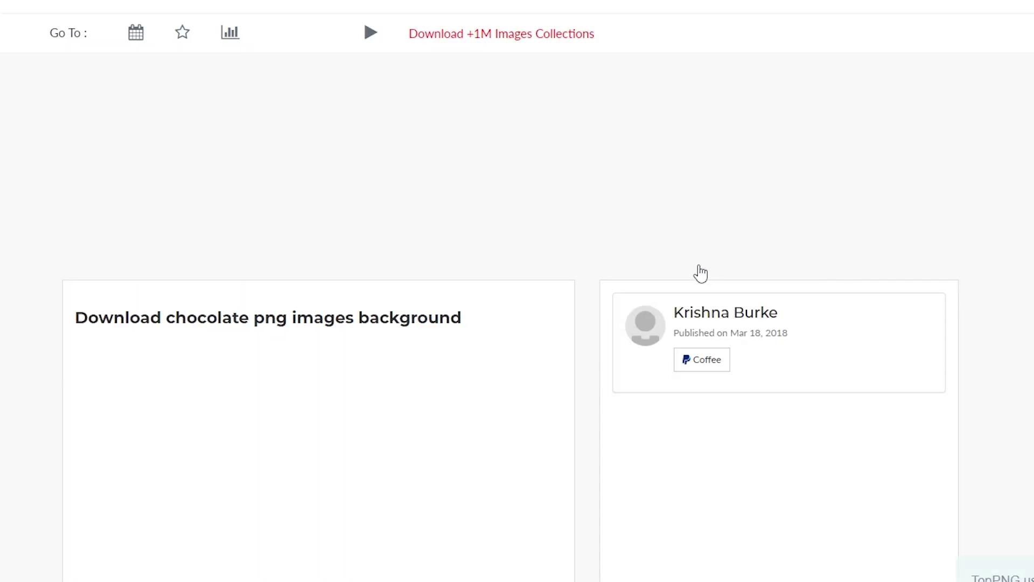
scroll(423, 257, down, 5)
scroll(421, 264, down, 4)
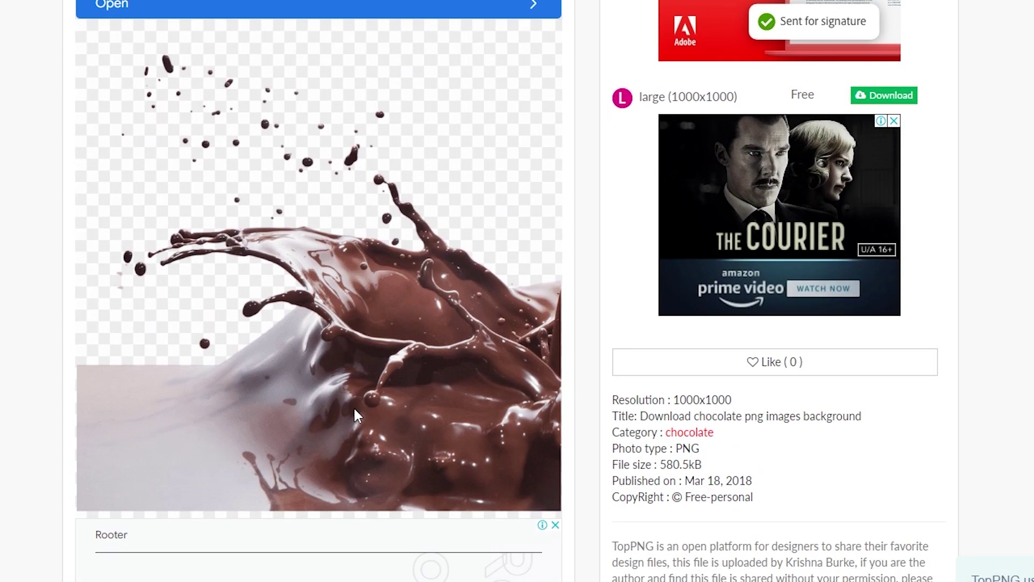
scroll(565, 414, down, 3)
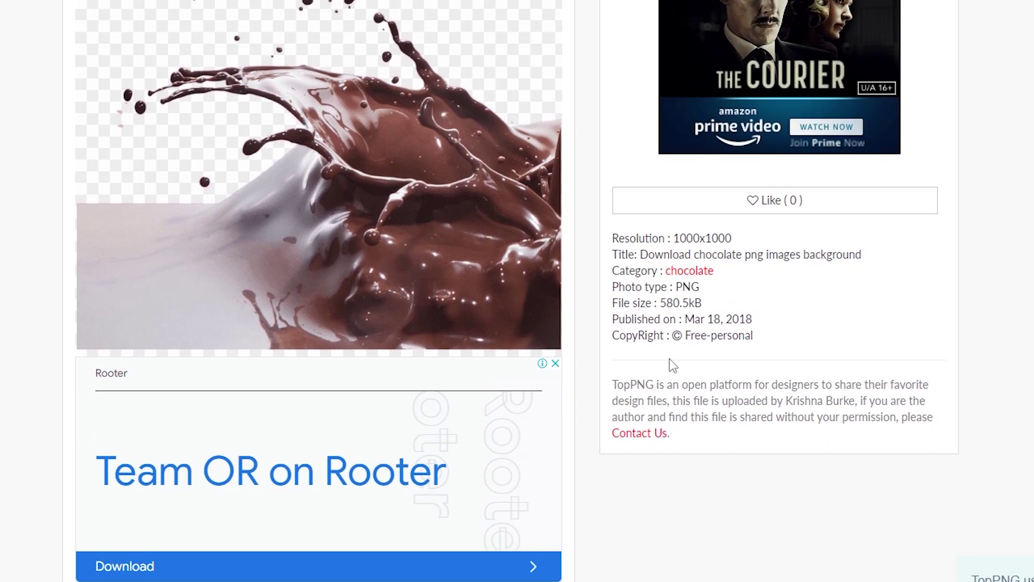
scroll(744, 281, up, 2)
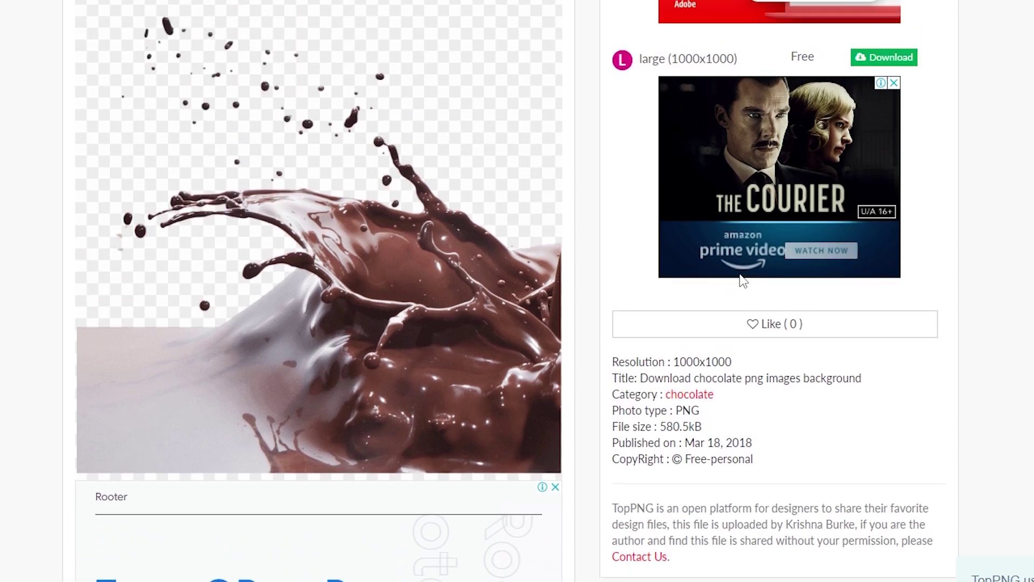
scroll(744, 281, up, 3)
scroll(742, 286, up, 3)
scroll(741, 338, down, 3)
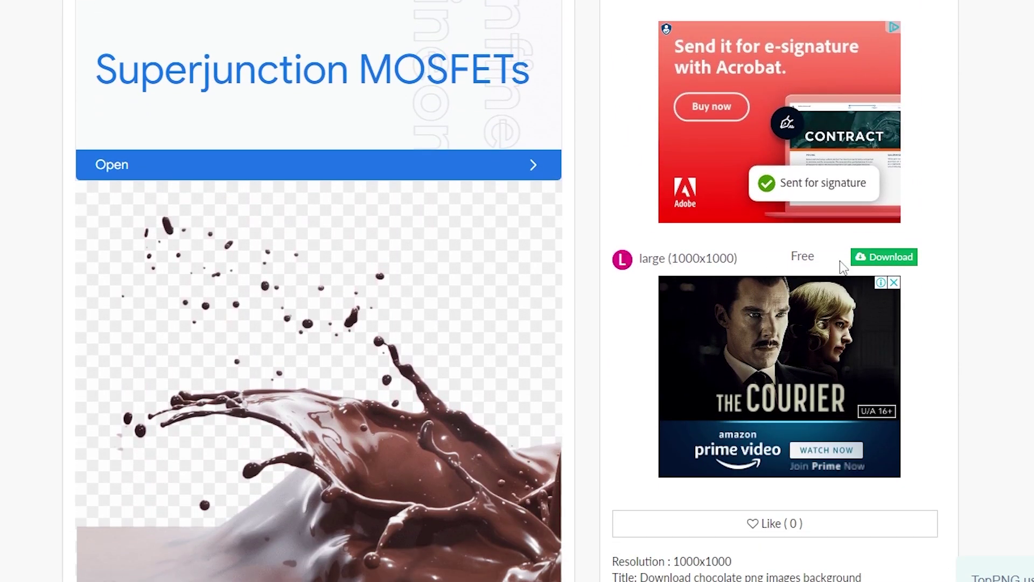
click(884, 257)
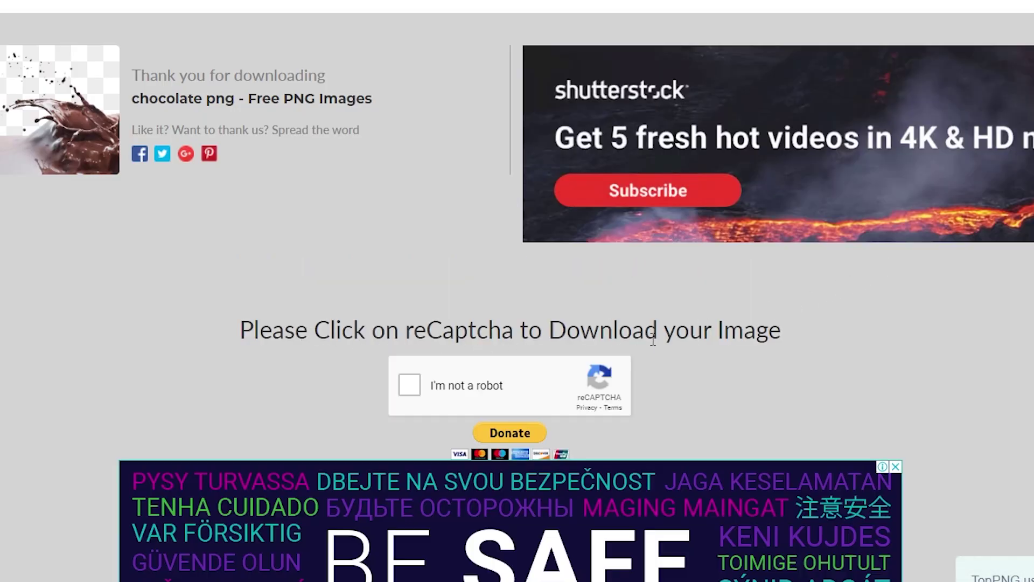
click(408, 387)
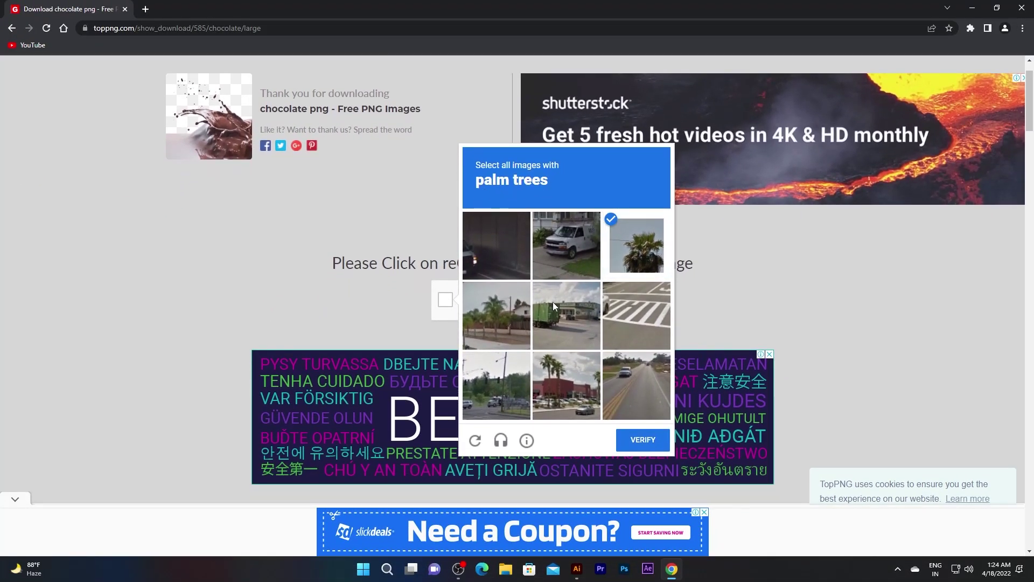
click(634, 440)
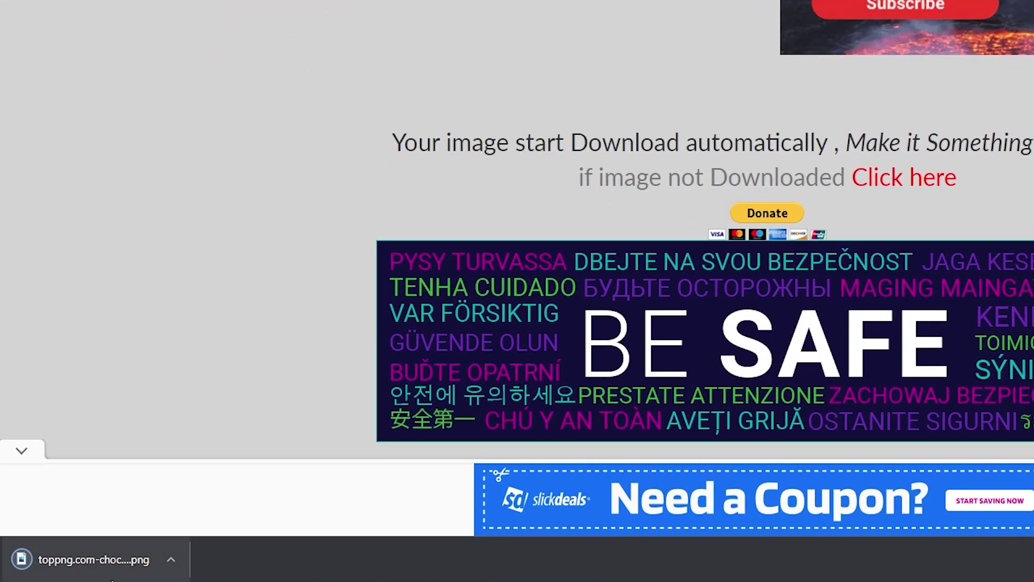
- Preview toppng.com-chocolate-1000x1000.png in Photos, then return to Illustrator
click(169, 558)
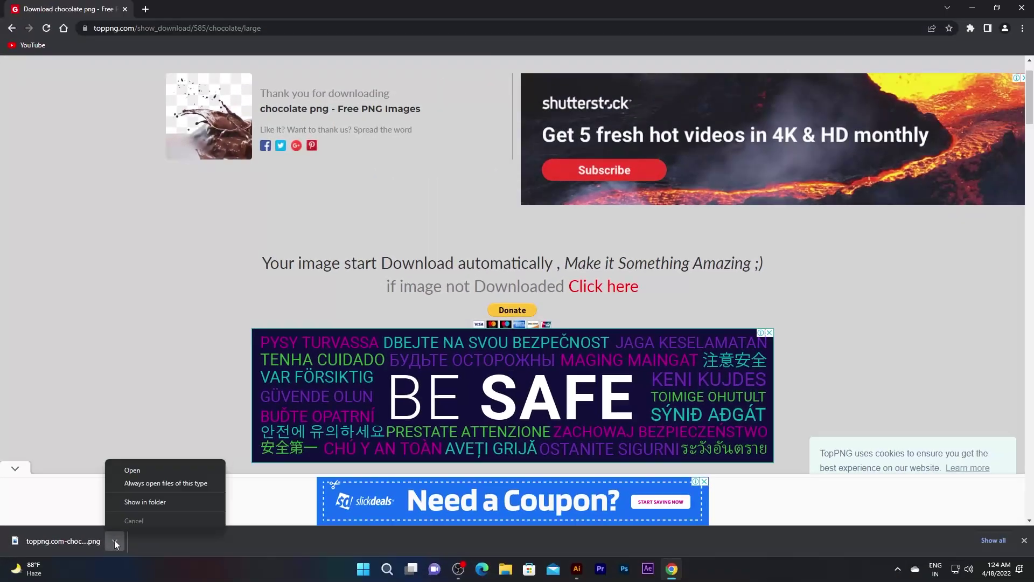
click(136, 470)
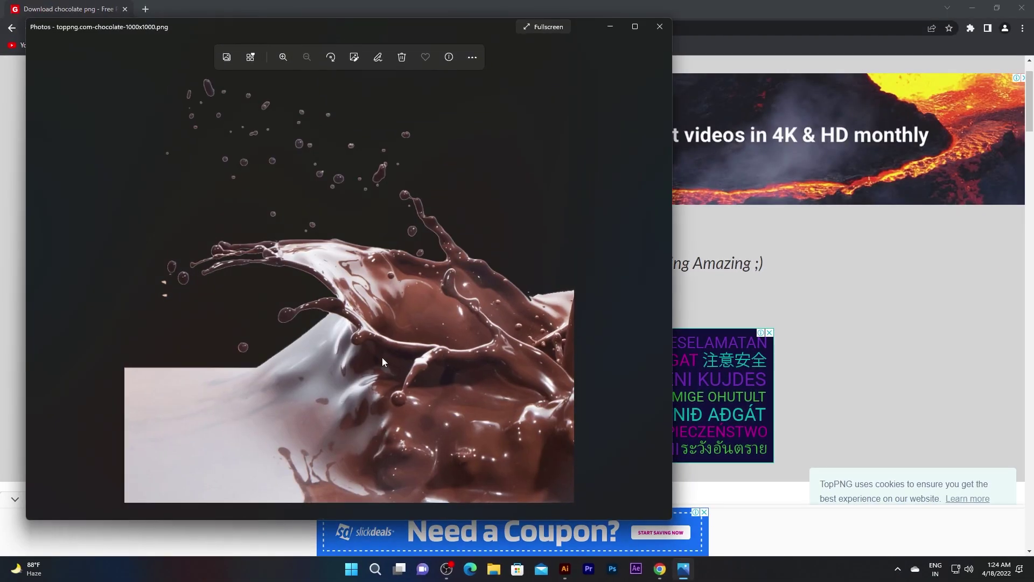
click(564, 571)
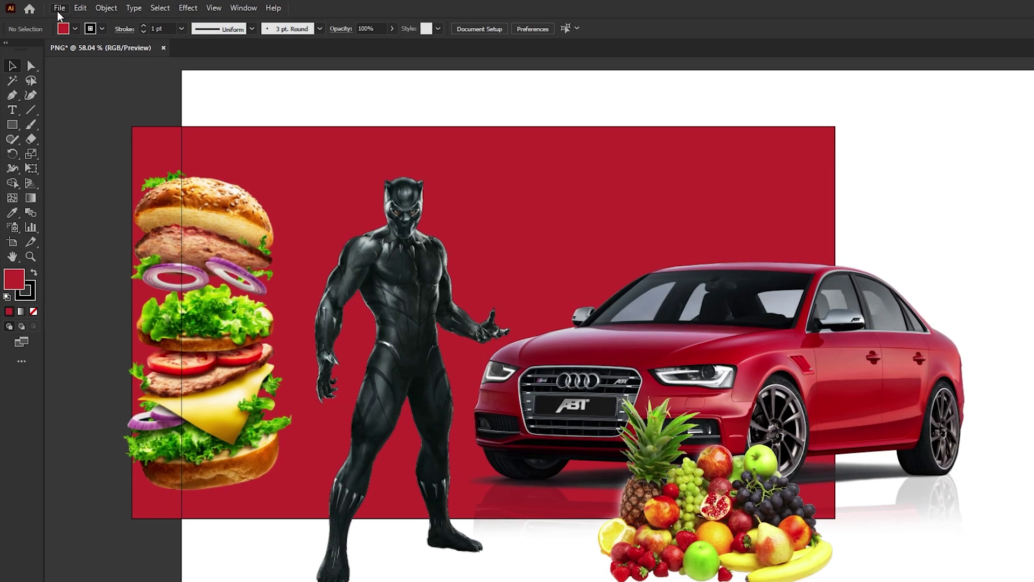
- Place toppng.com-chocolate-1000x1000.png at about 514 px square near the page's lower right
click(59, 7)
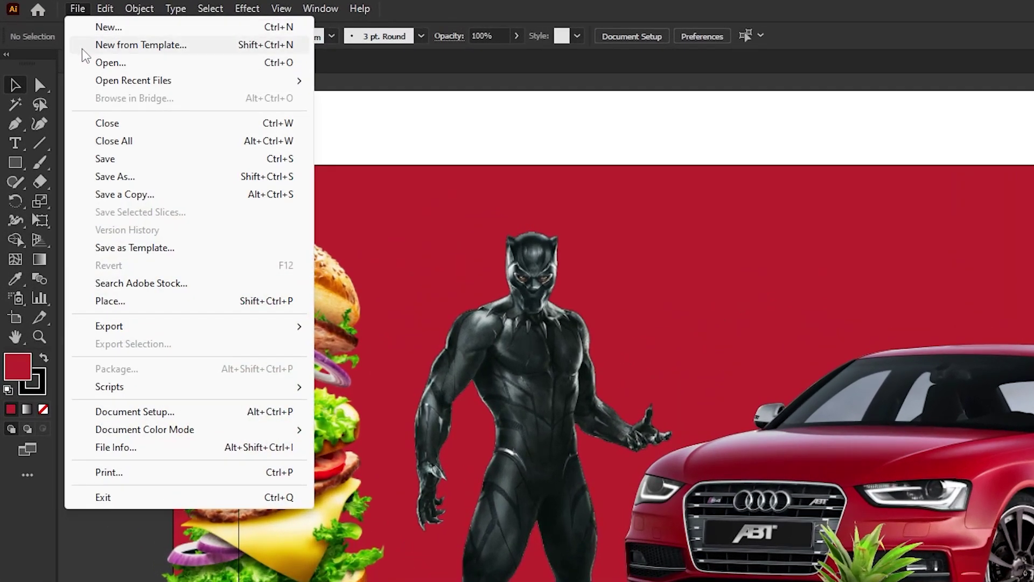
click(104, 300)
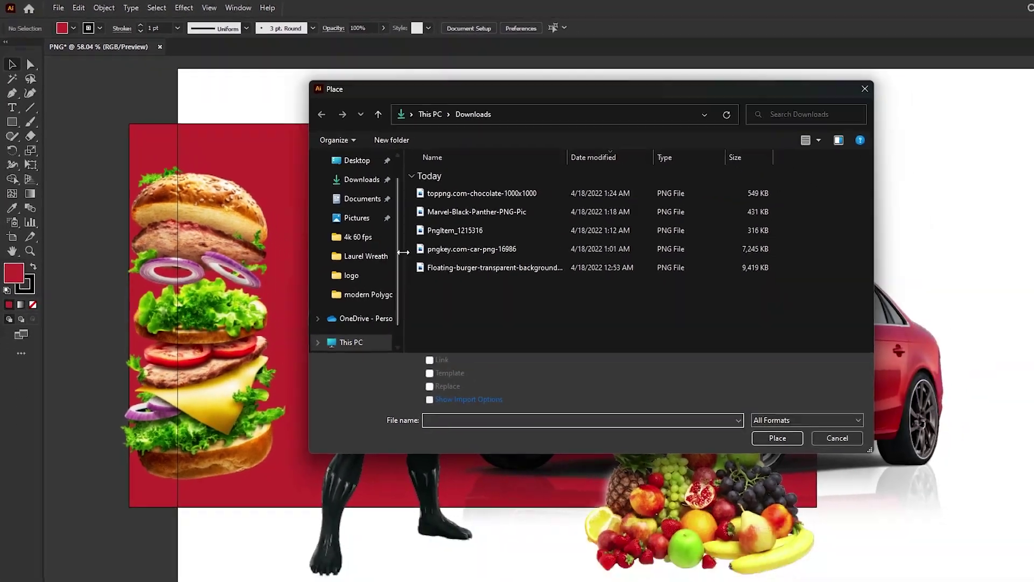
click(434, 174)
click(700, 395)
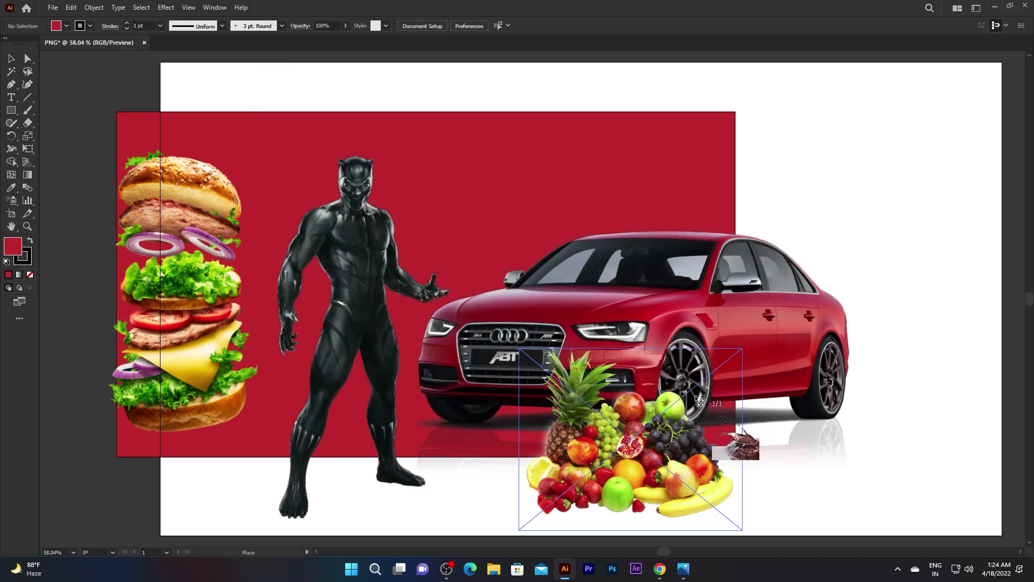
drag(479, 135, 755, 412)
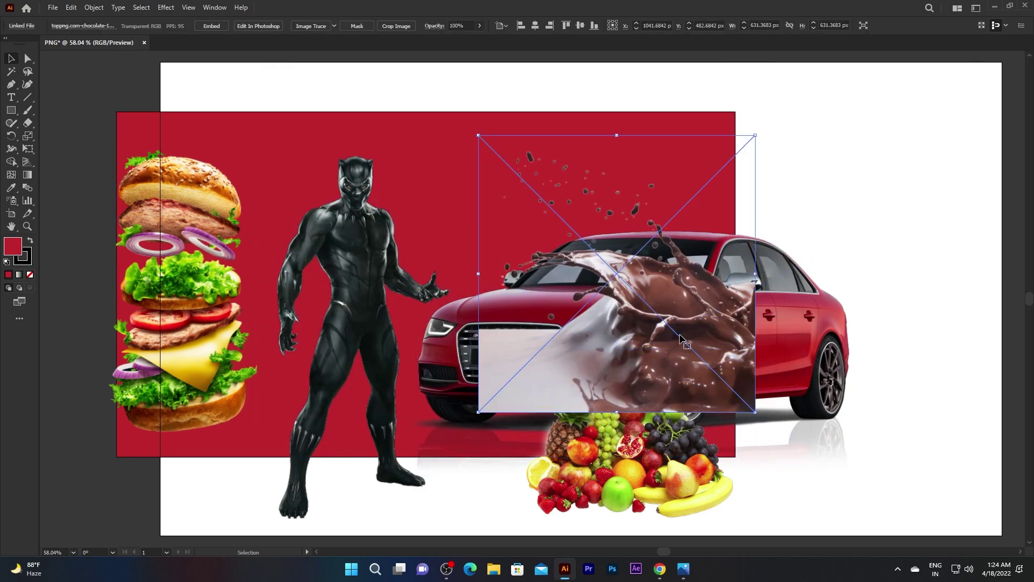
mouse_move(704, 304)
mouse_down()
mouse_move(530, 467)
mouse_move(740, 441)
mouse_move(892, 438)
mouse_move(873, 446)
mouse_up()
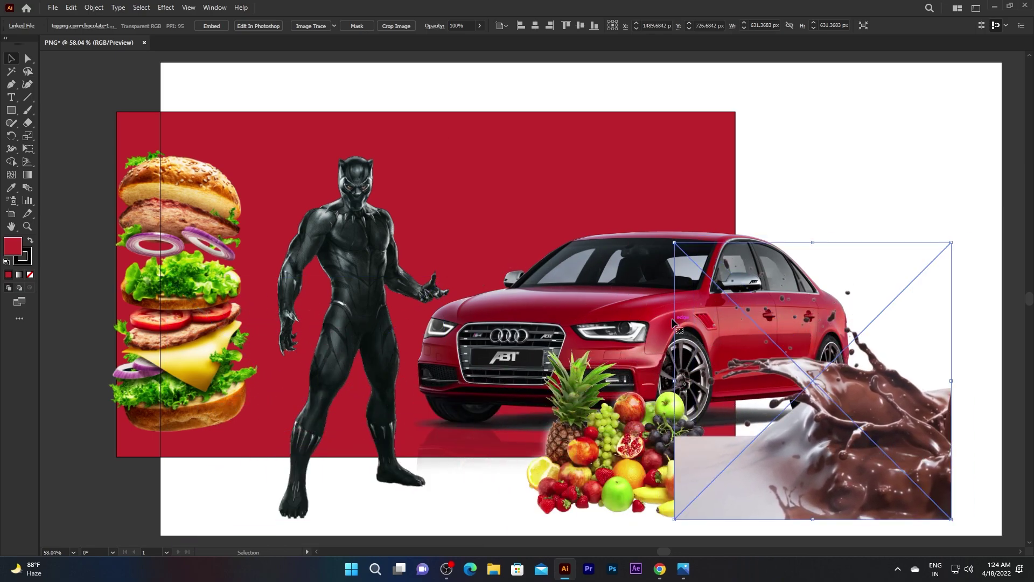
scroll(673, 322, down, 2)
scroll(776, 323, up, 2)
mouse_move(779, 397)
mouse_down()
mouse_move(829, 399)
mouse_move(823, 415)
mouse_up()
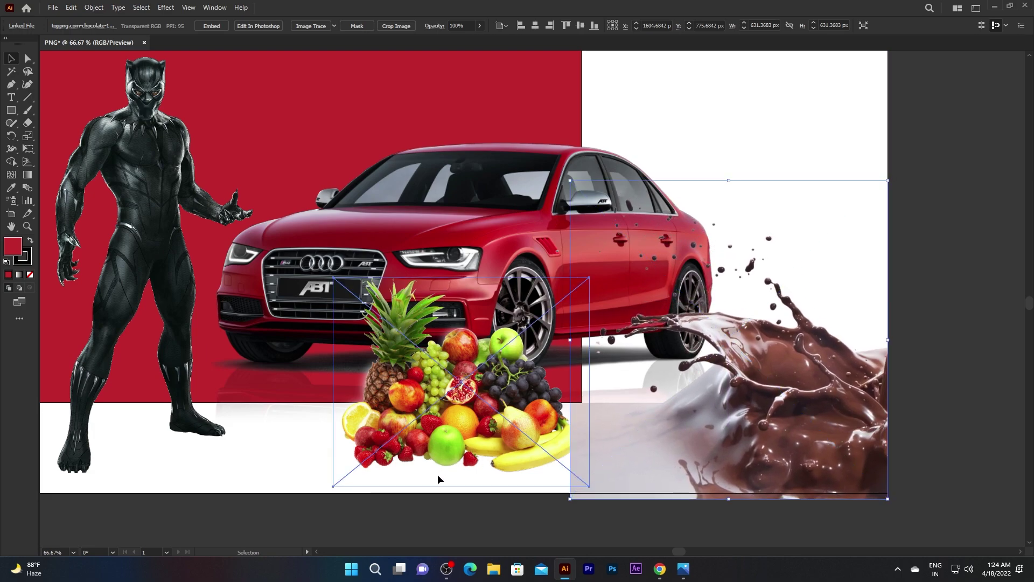
- Shift the fruit pile right and down and bring it to the front with Arrange
drag(501, 434, 569, 449)
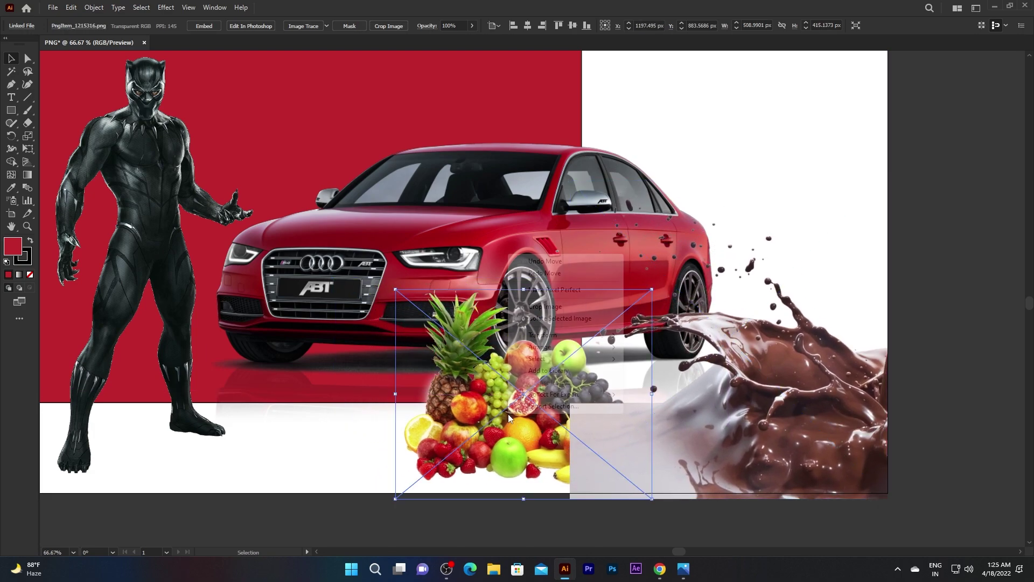
right_click(509, 414)
mouse_move(540, 347)
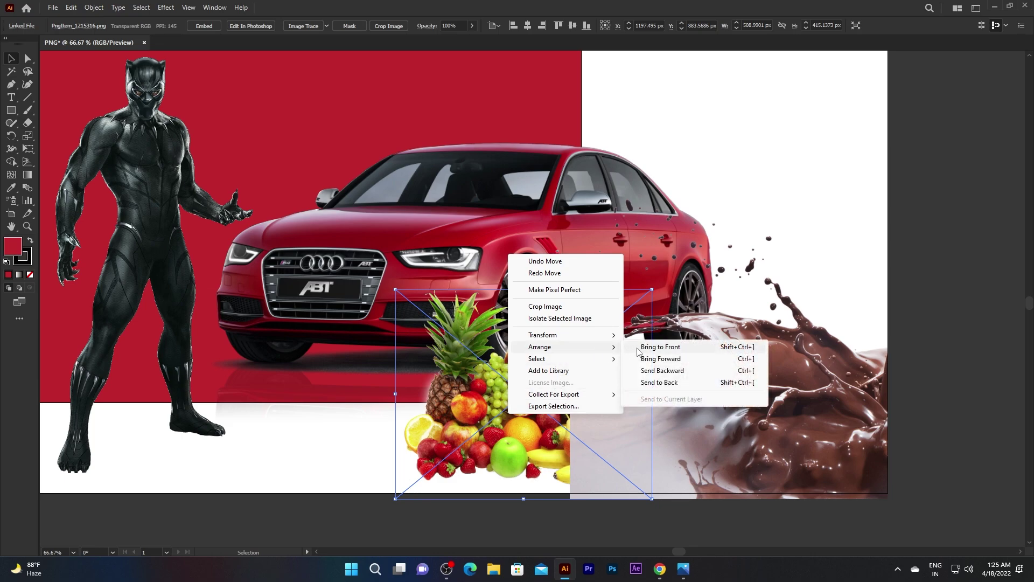
click(638, 348)
drag(538, 405, 598, 434)
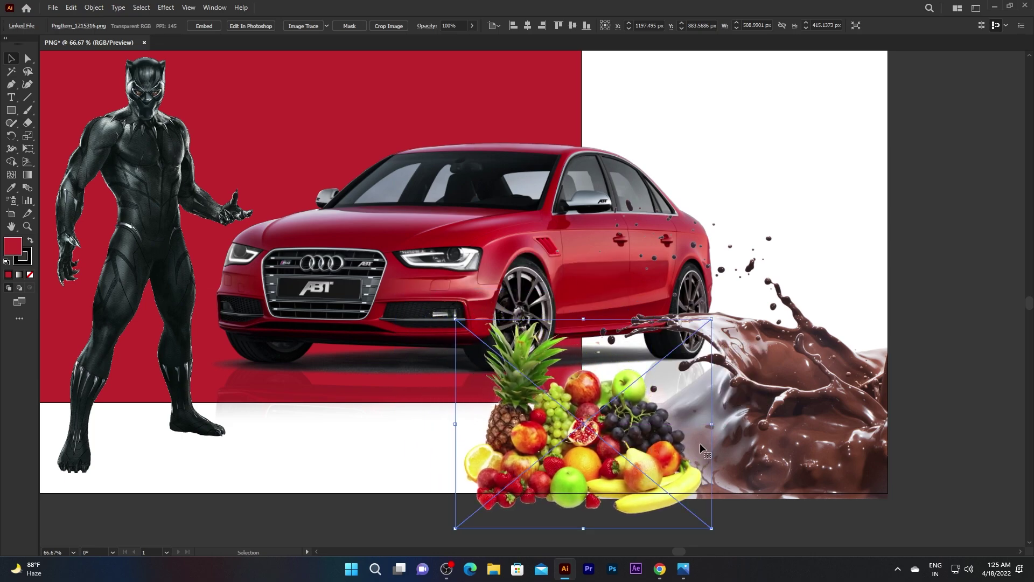
- Move the chocolate splash to the bottom beneath Black Panther and view the whole composition
click(917, 338)
mouse_move(829, 392)
mouse_down()
mouse_move(478, 408)
mouse_move(279, 349)
mouse_up()
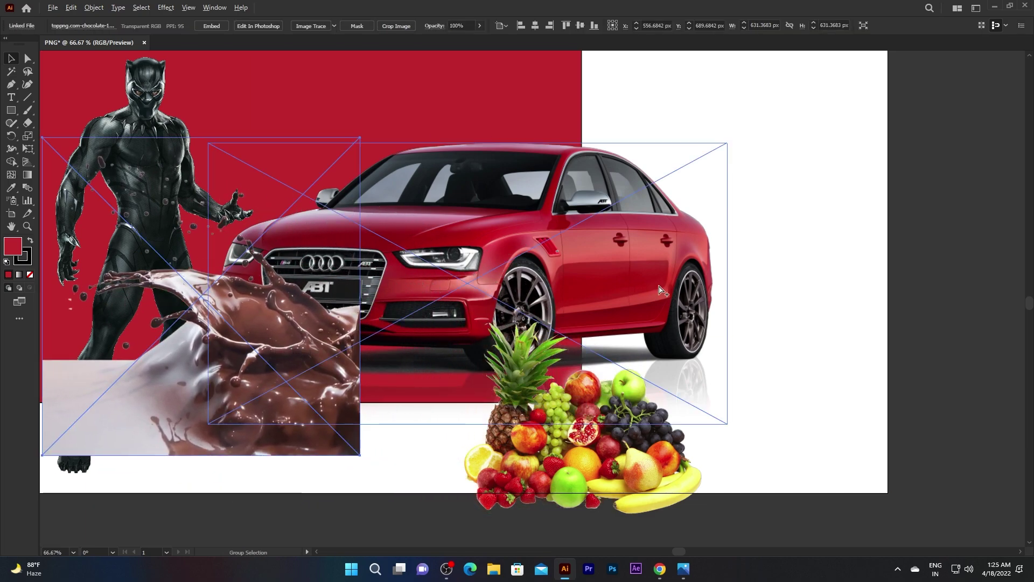
scroll(663, 291, down, 1)
scroll(355, 320, up, 1)
drag(353, 321, 330, 357)
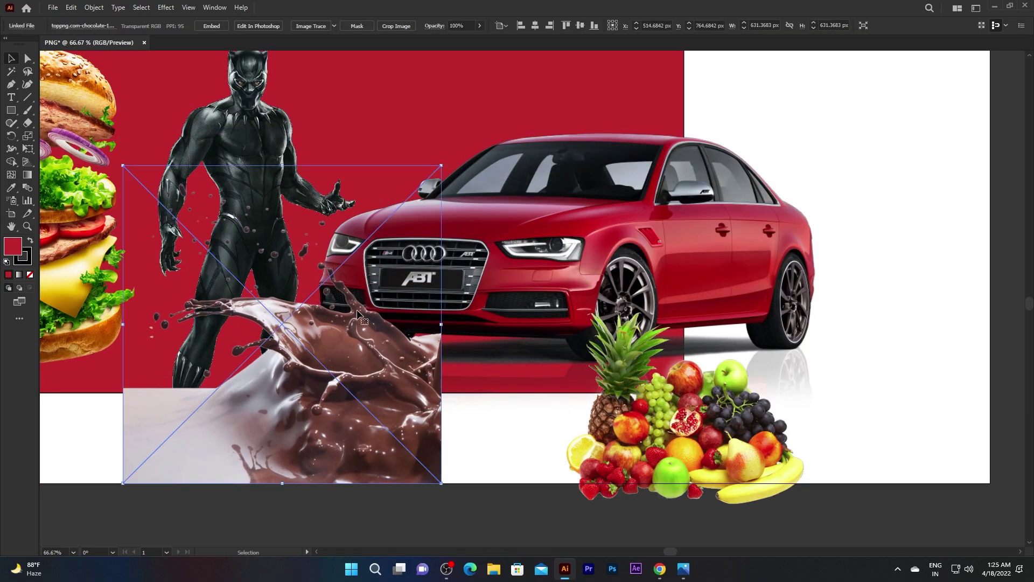
click(513, 458)
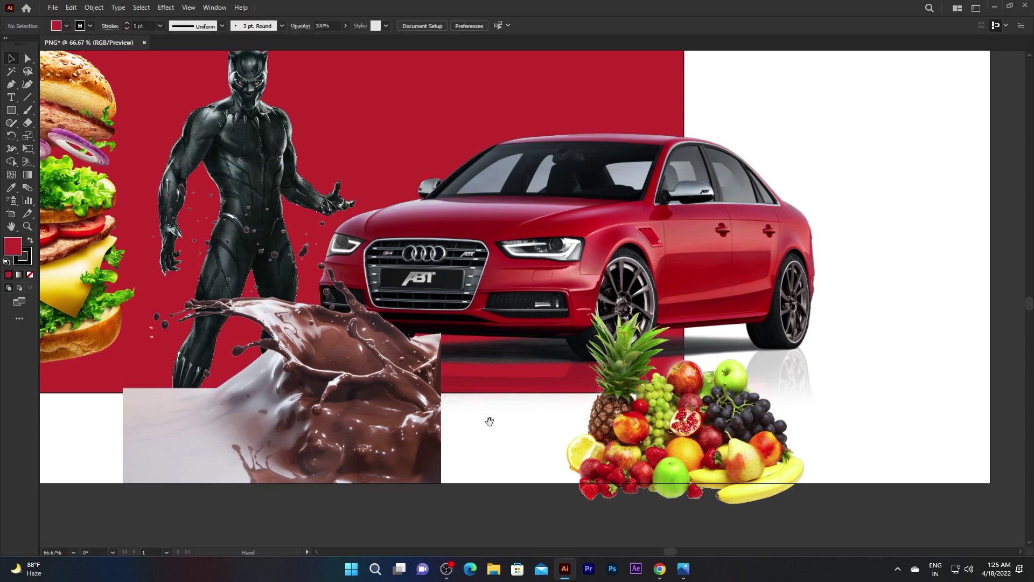
mouse_move(487, 420)
mouse_down()
mouse_move(594, 481)
mouse_move(591, 469)
mouse_up()
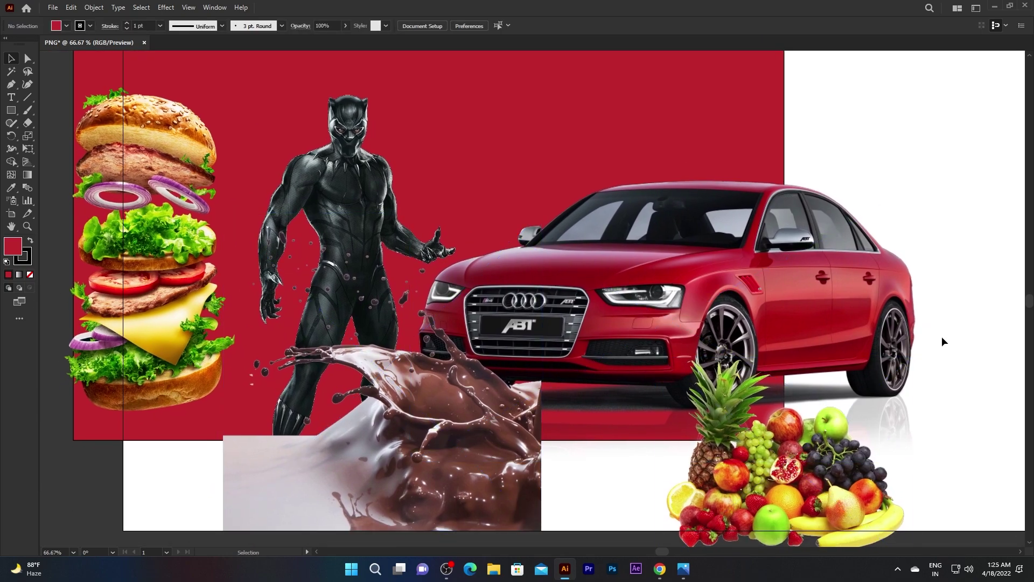